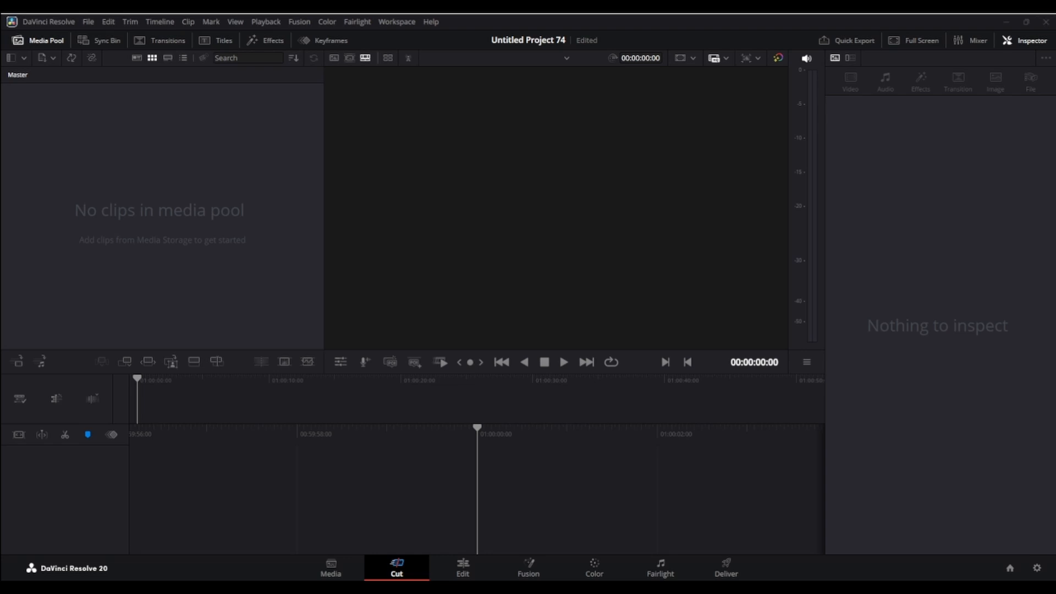
Place the Gorilla Tag clip at the timeline start and raise its audio volume to about 11.4 dB on the Edit page.
drag(550, 511, 477, 511)
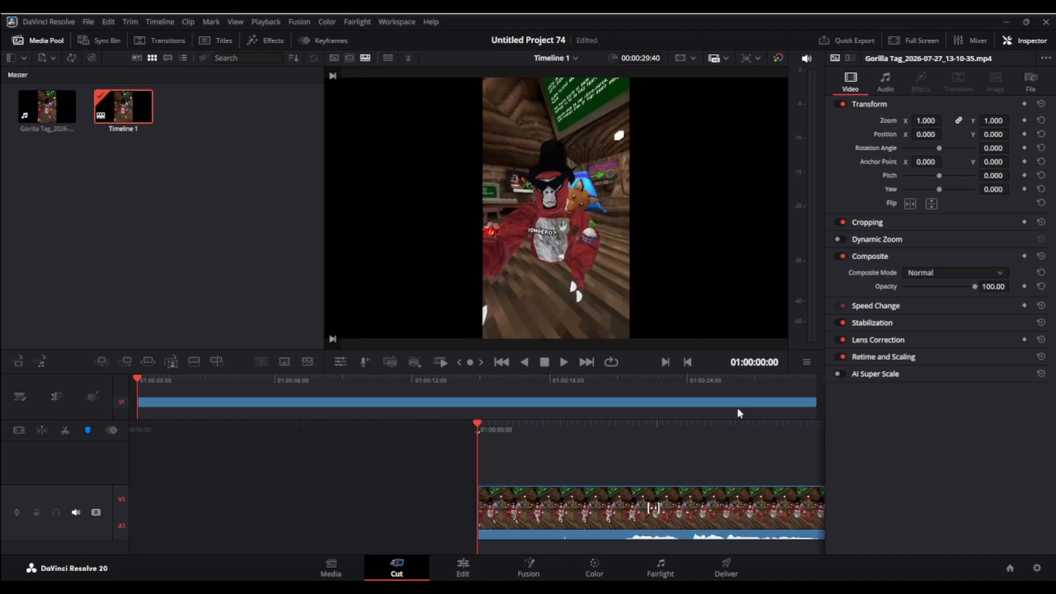
click(471, 561)
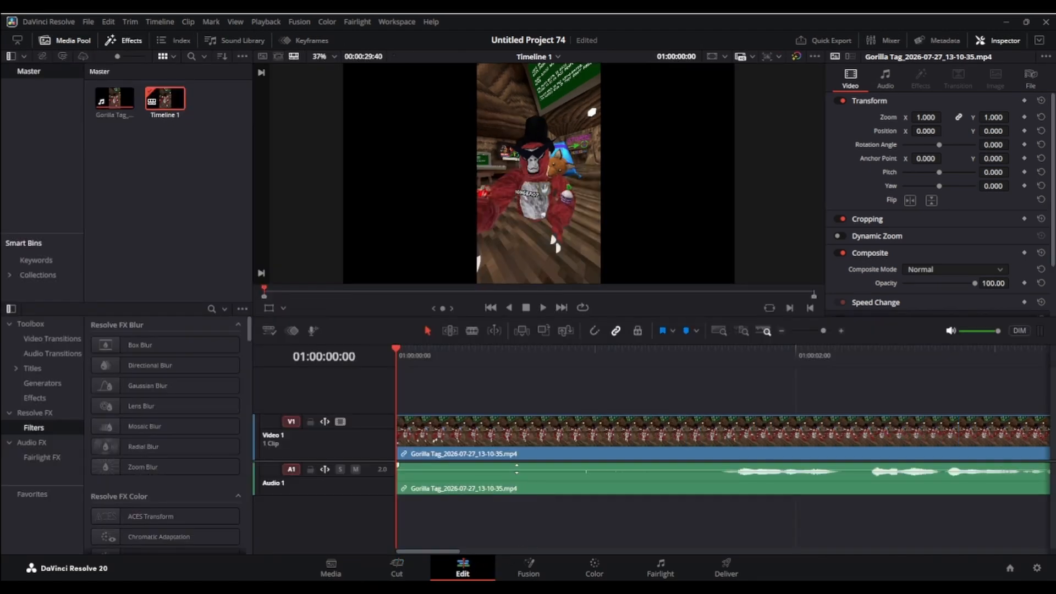
drag(516, 471, 516, 462)
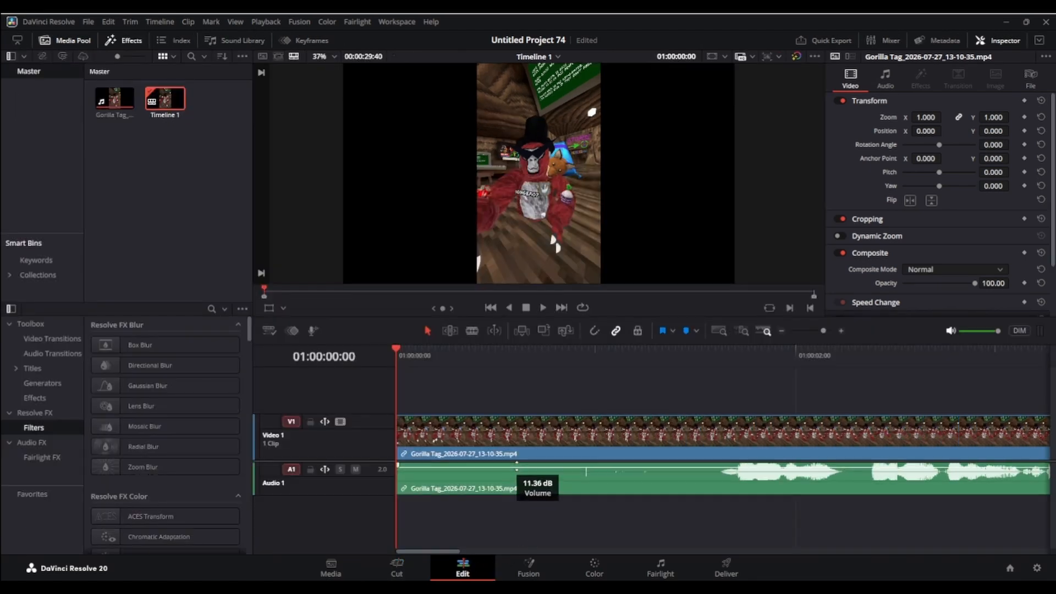
Split the clip at 01:00:01:35, delete the silent opening, and move the remaining footage to the timeline start.
drag(395, 356, 712, 388)
key(ctrl+b)
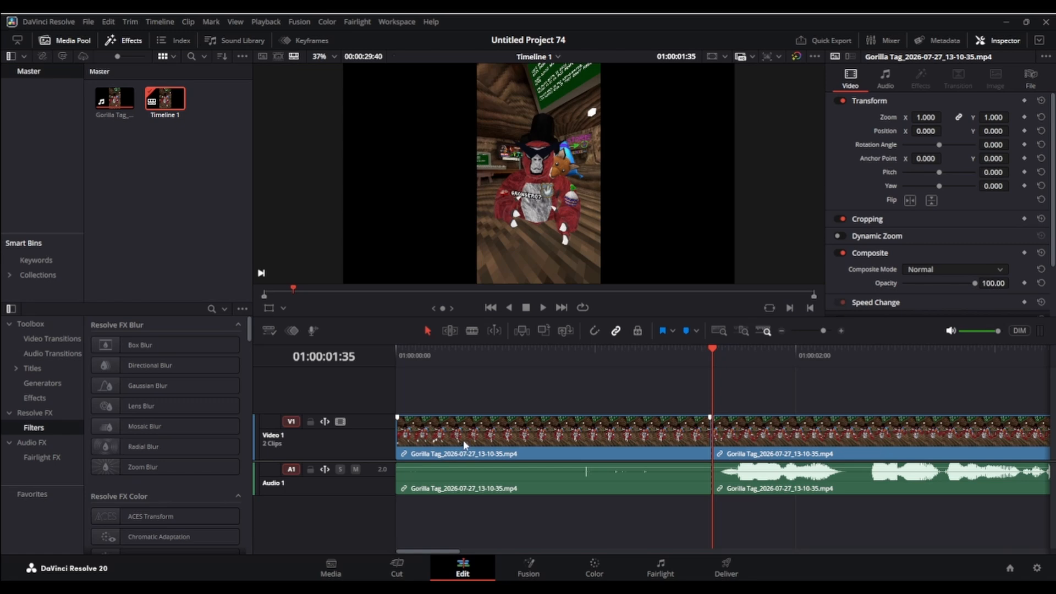
click(500, 441)
key(BackSpace)
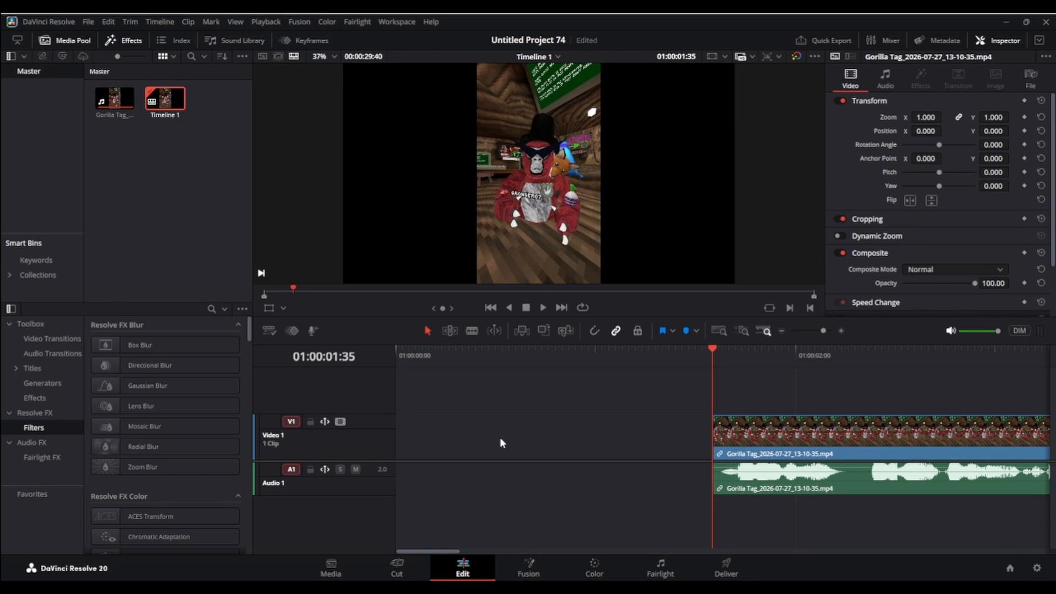
drag(761, 436, 438, 461)
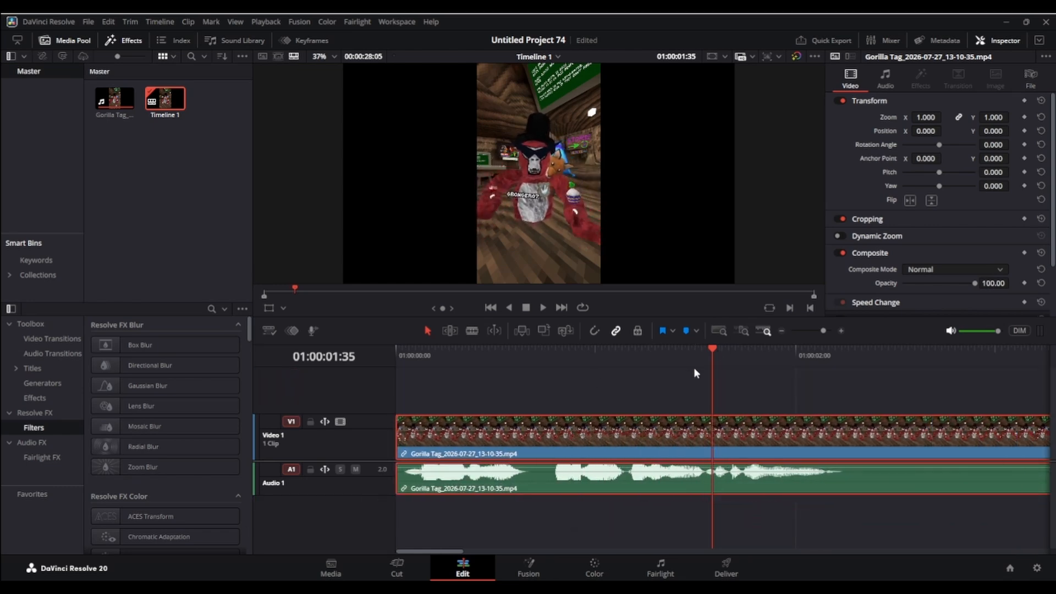
Split the clip at 01:00:02:16, after the first spoken phrase, and play back the first segment.
drag(731, 358, 849, 357)
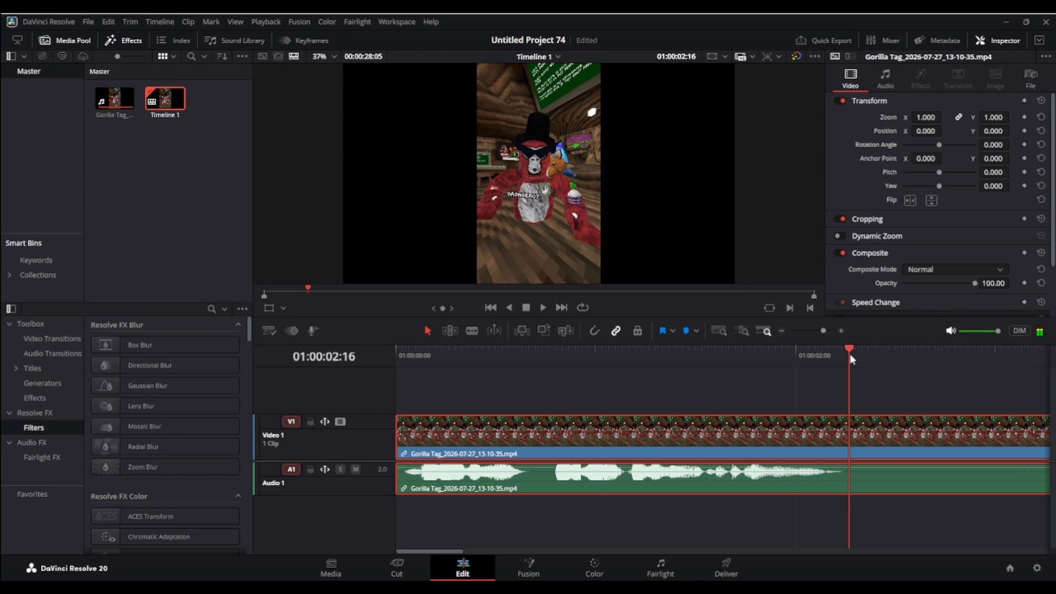
key(ctrl+b)
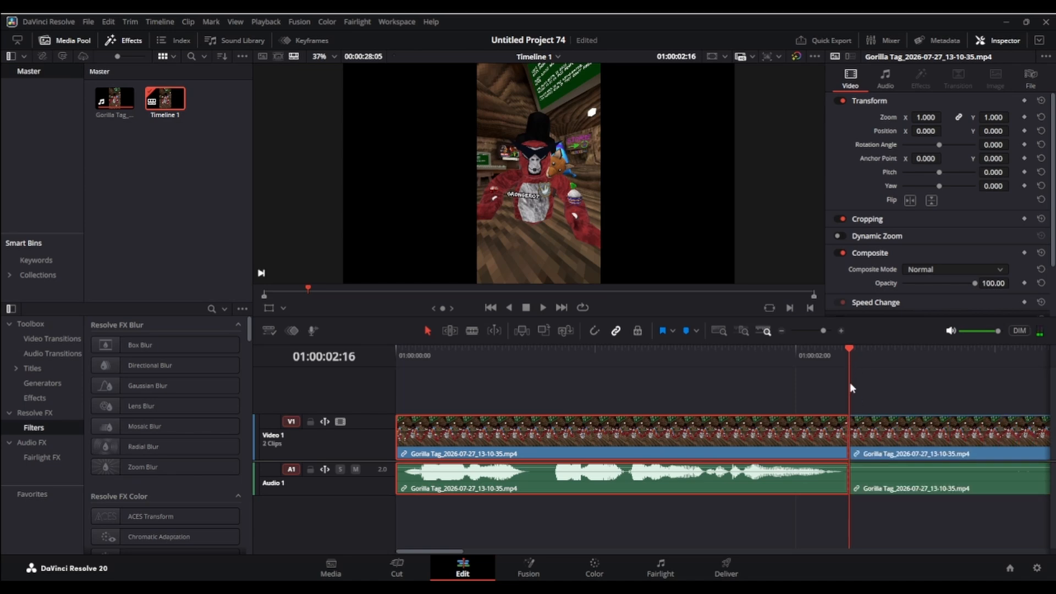
drag(850, 387, 389, 490)
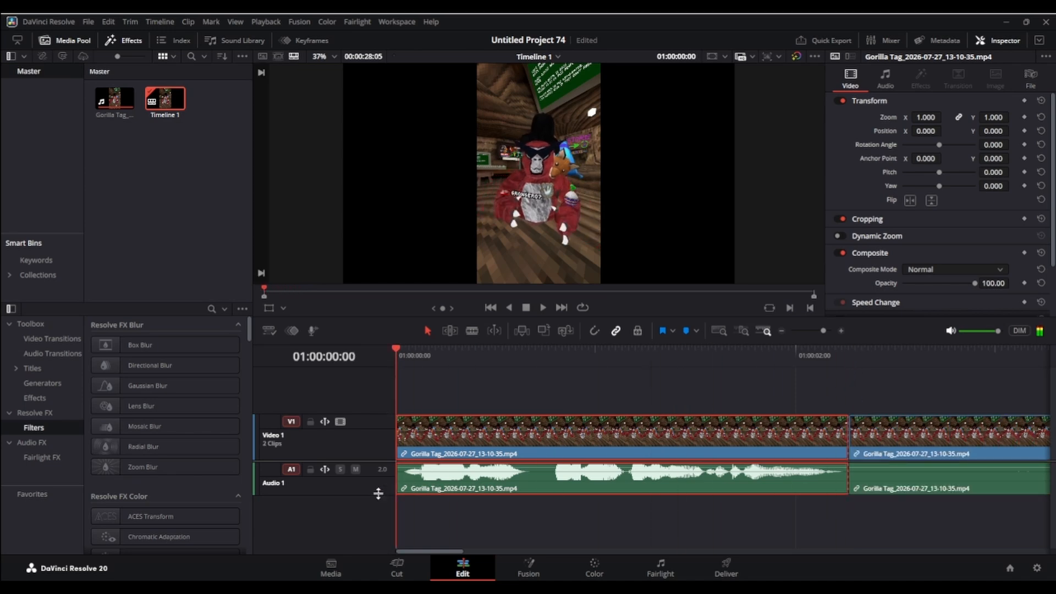
key(space)
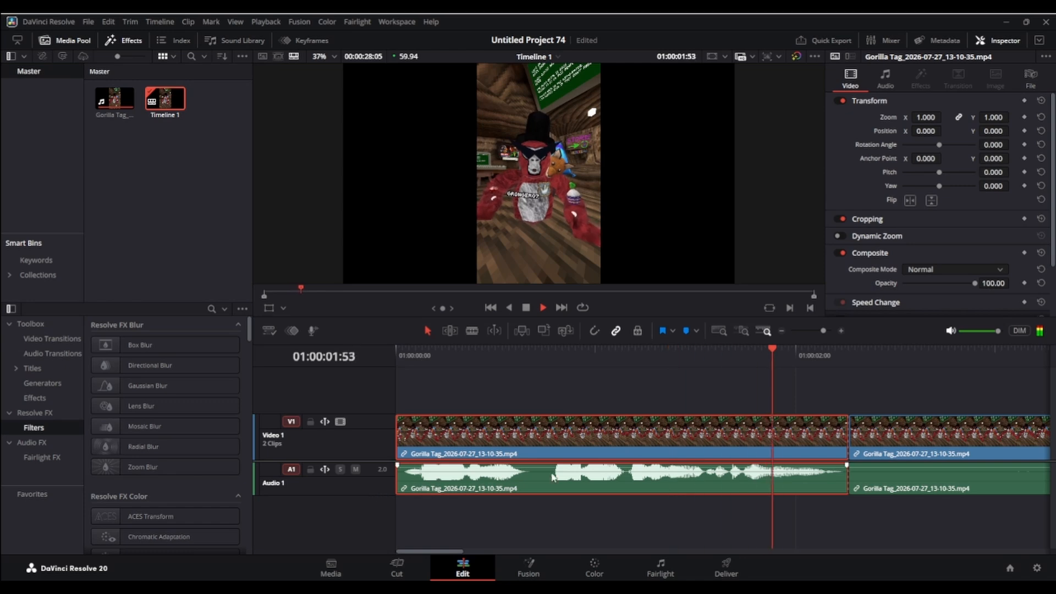
click(739, 503)
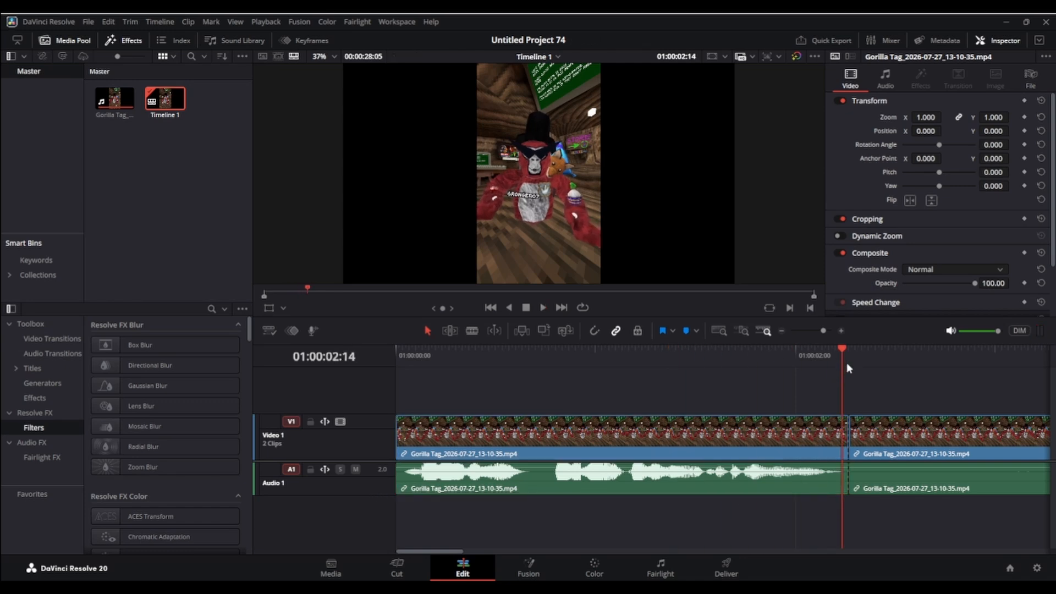
drag(847, 364, 365, 456)
key(space)
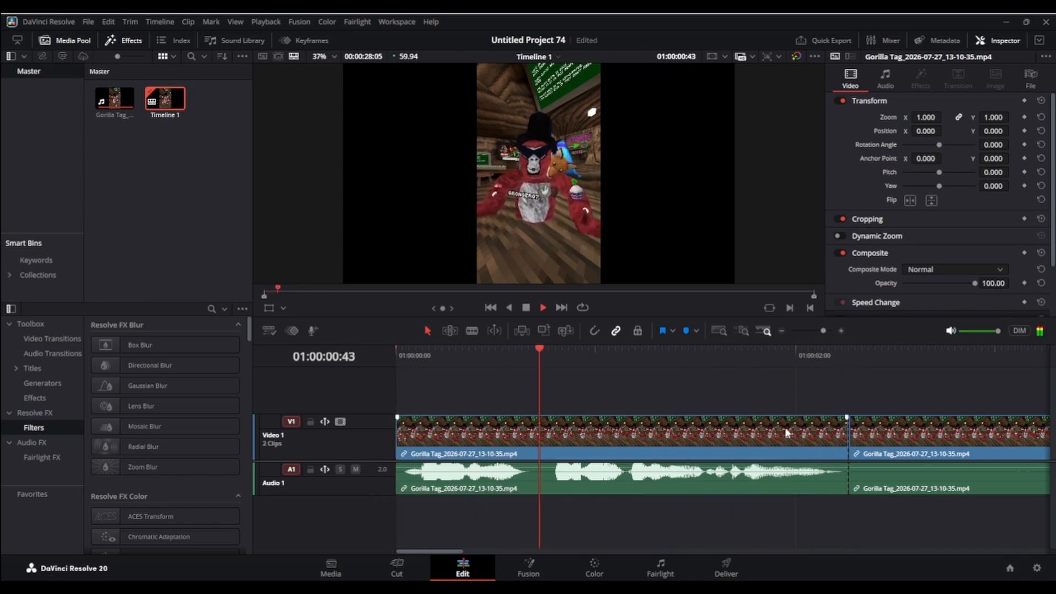
Cut out the silence up to 01:00:06:41 after the first segment and close the gap with the remaining footage.
click(851, 351)
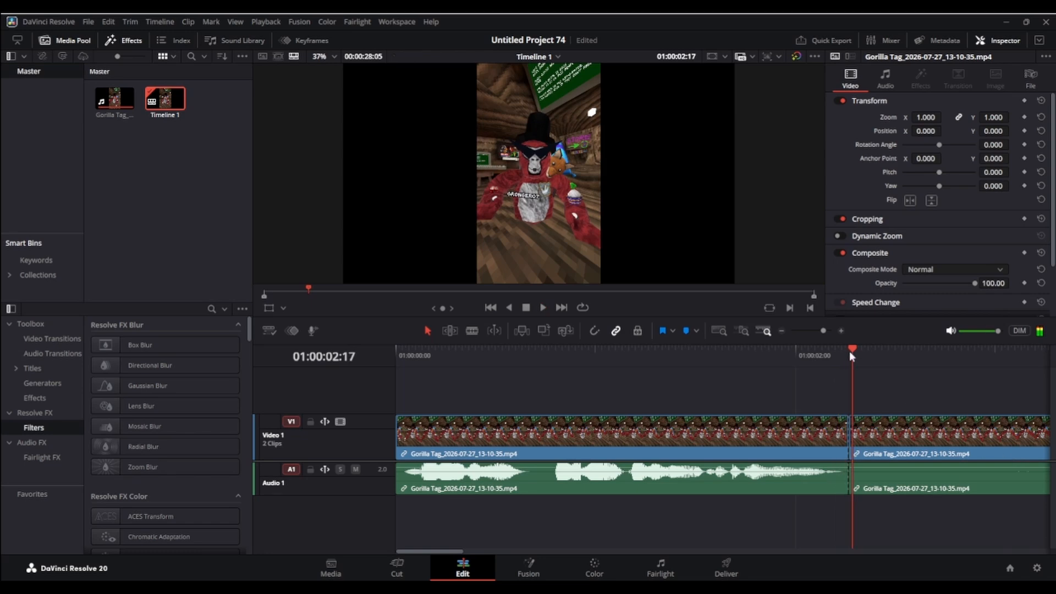
key(space)
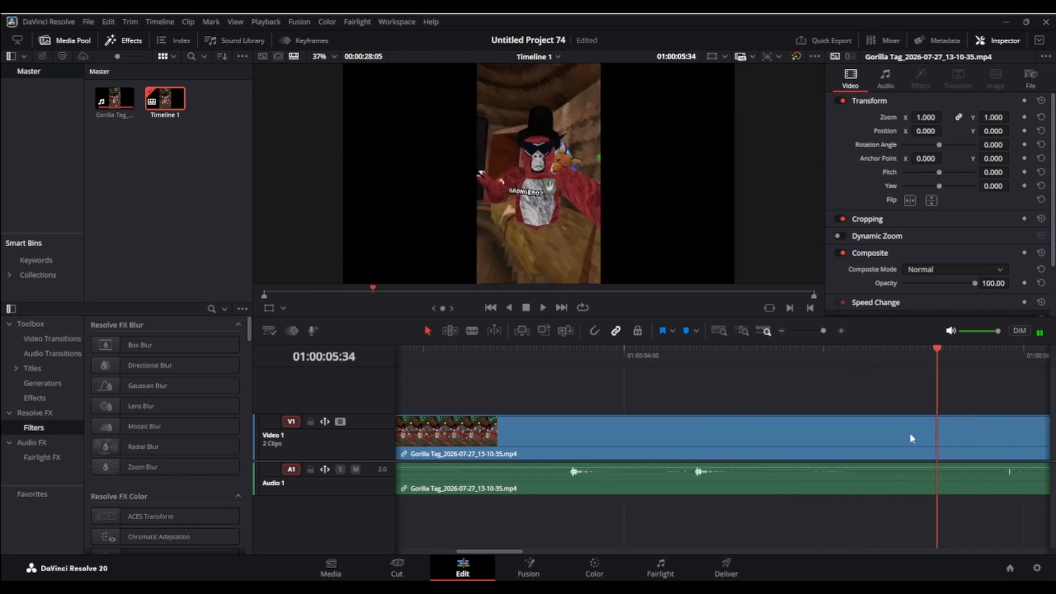
drag(881, 423, 634, 456)
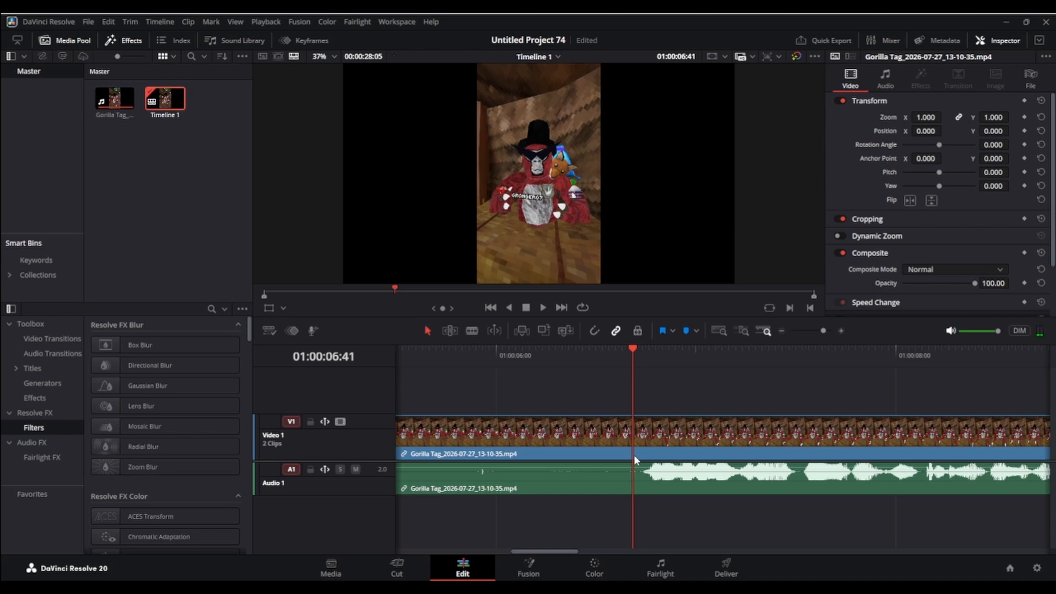
key(ctrl+b)
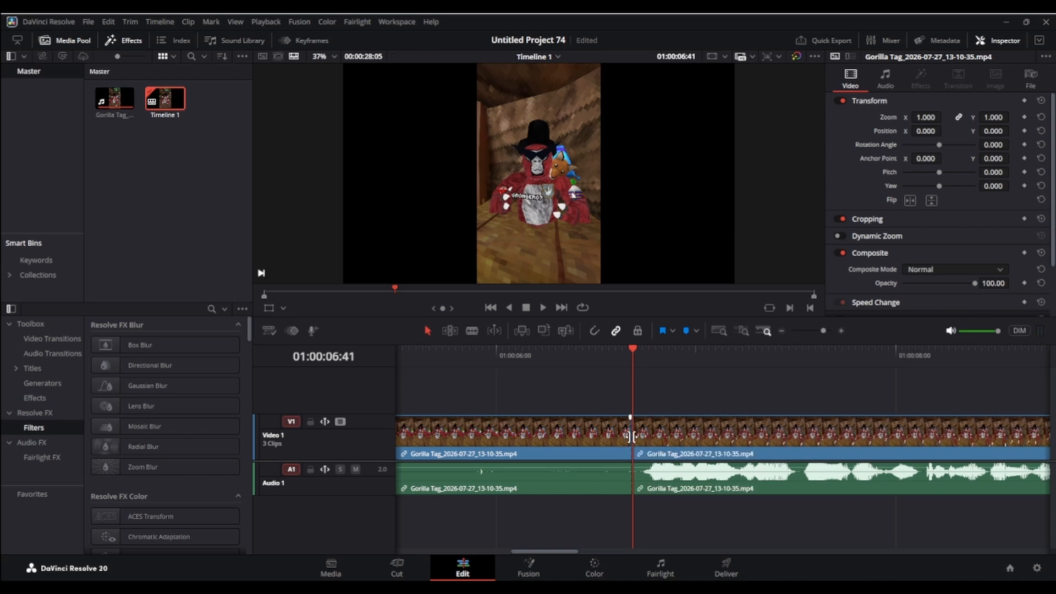
click(606, 436)
key(BackSpace)
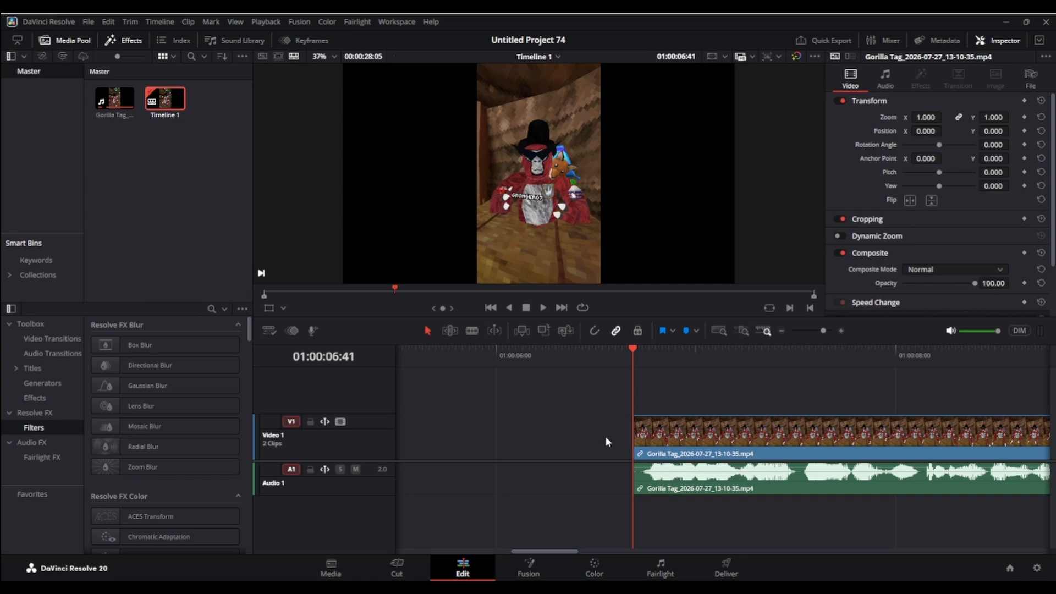
drag(692, 436, 904, 500)
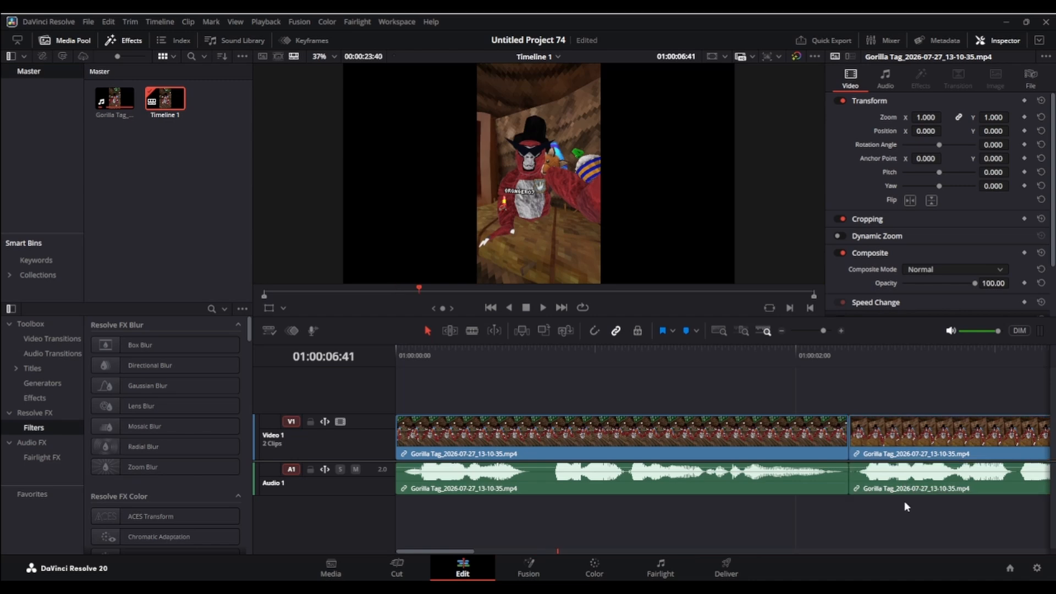
Play through the second segment and split the footage at 01:00:05:26, after its speech ends.
key(space)
drag(797, 355, 853, 494)
key(space)
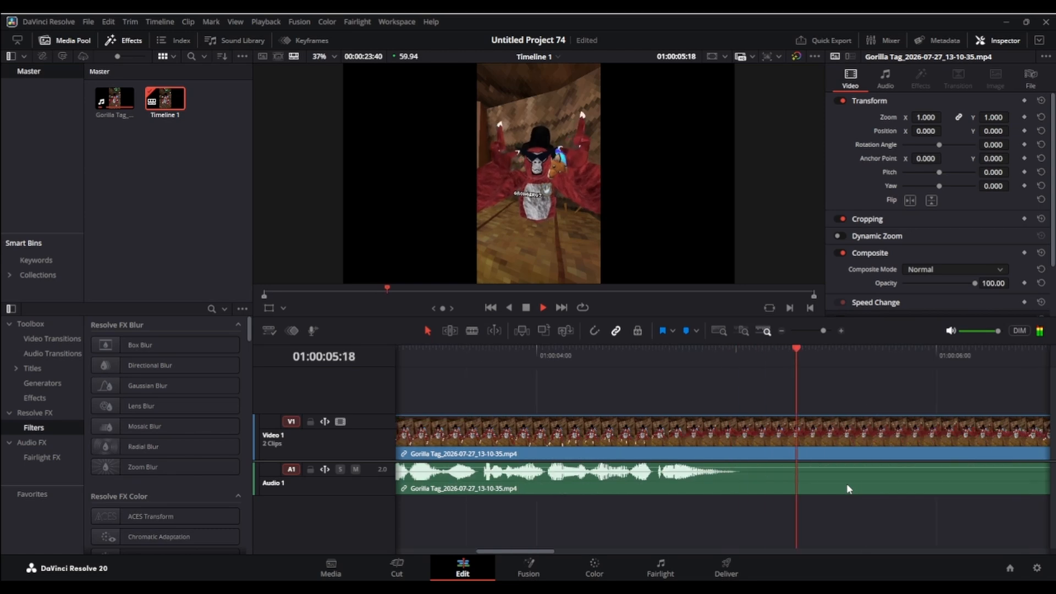
key(space)
drag(852, 359, 823, 454)
click(946, 434)
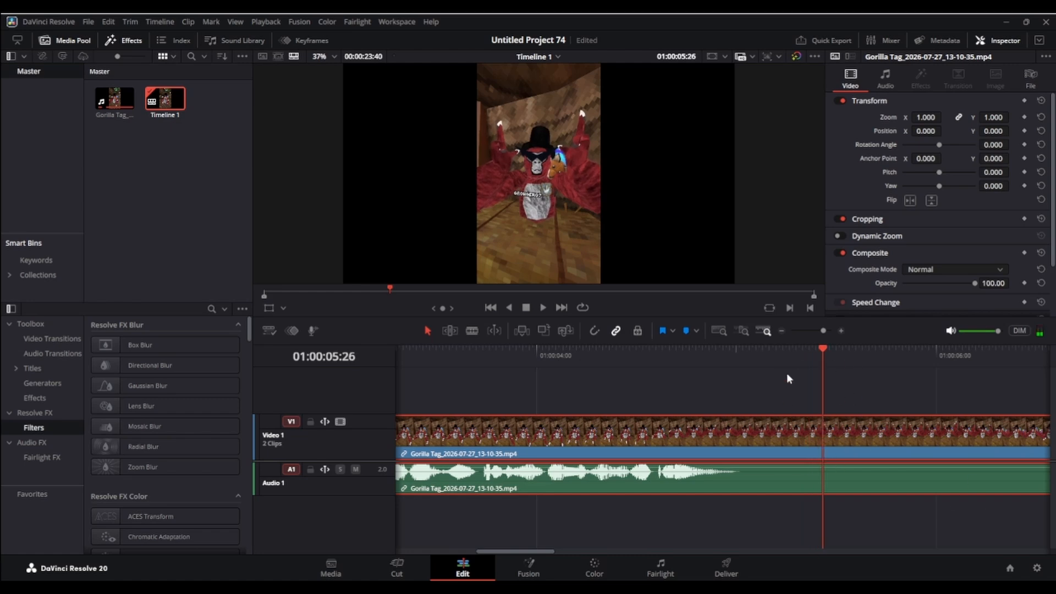
key(ctrl+b)
Play on to the end of the next spoken phrase and split the footage at 01:00:14:07.
drag(823, 358, 429, 470)
key(space)
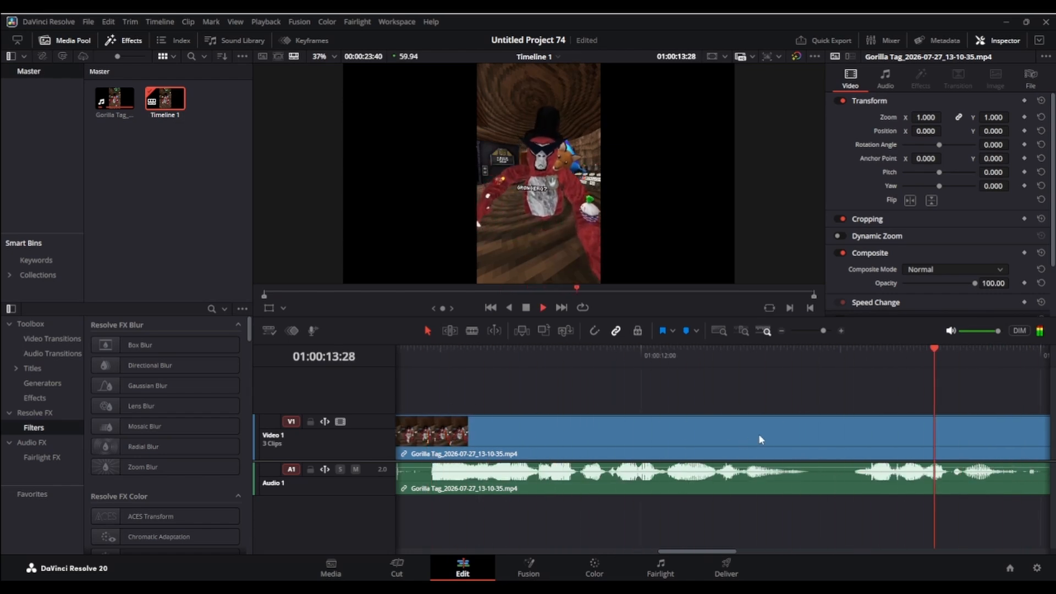
key(space)
click(738, 436)
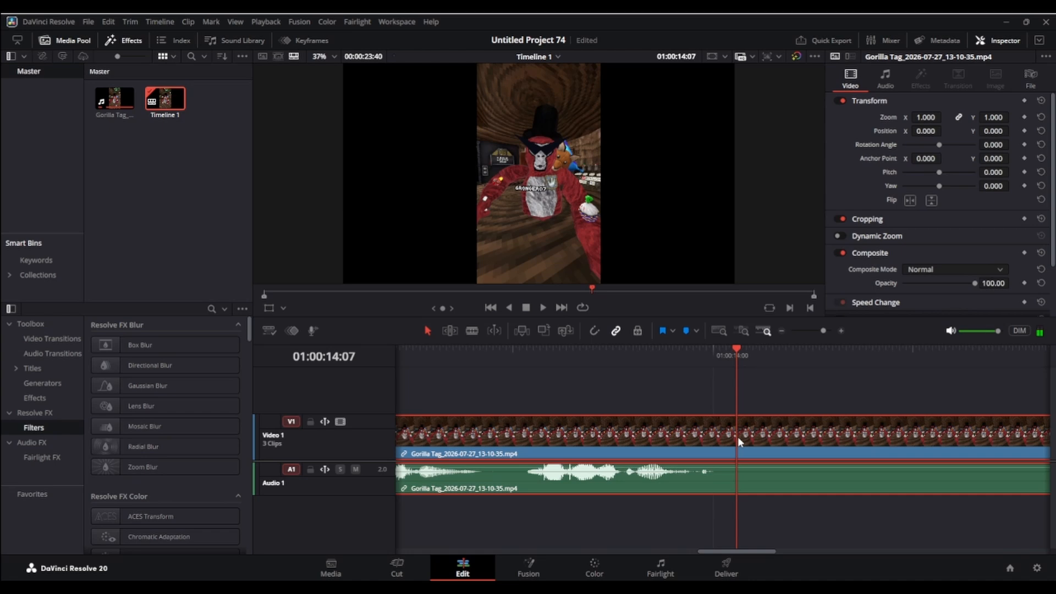
key(ctrl+b)
Split at 01:00:10:54, delete the silent section before it, and move the spoken segment back toward the preceding clip.
drag(735, 377, 685, 502)
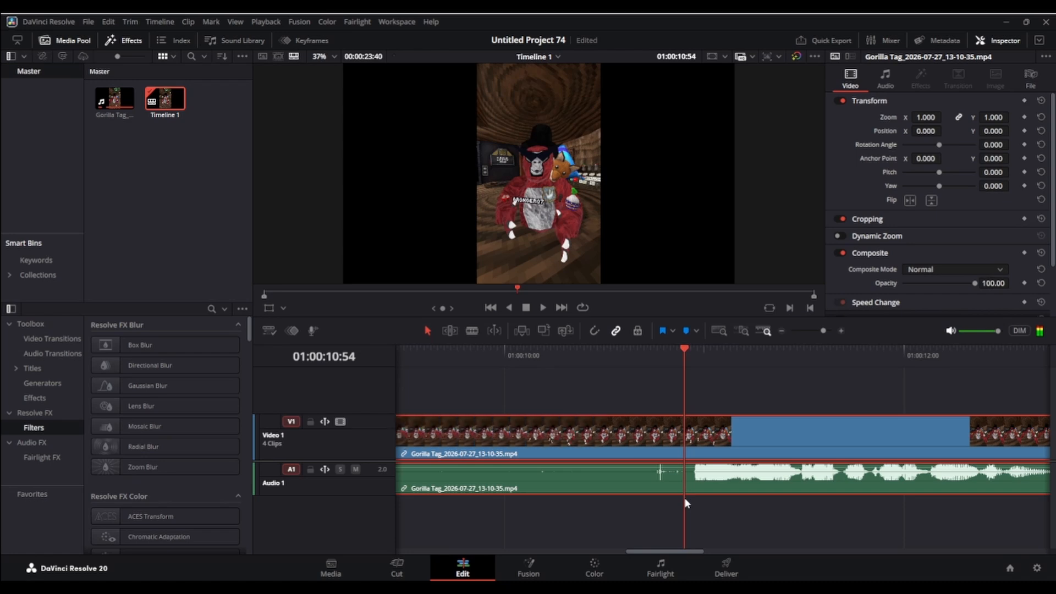
key(ctrl+b)
click(581, 446)
key(BackSpace)
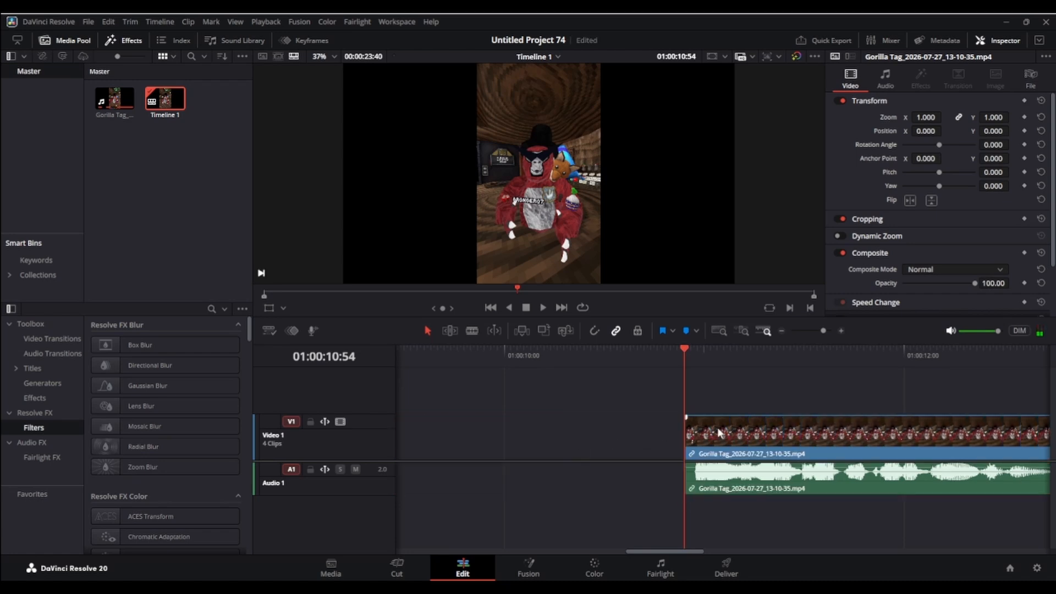
drag(718, 432, 480, 477)
Split the last clip at 01:00:09:57, after its speech ends, and delete the silent remainder.
click(526, 517)
key(space)
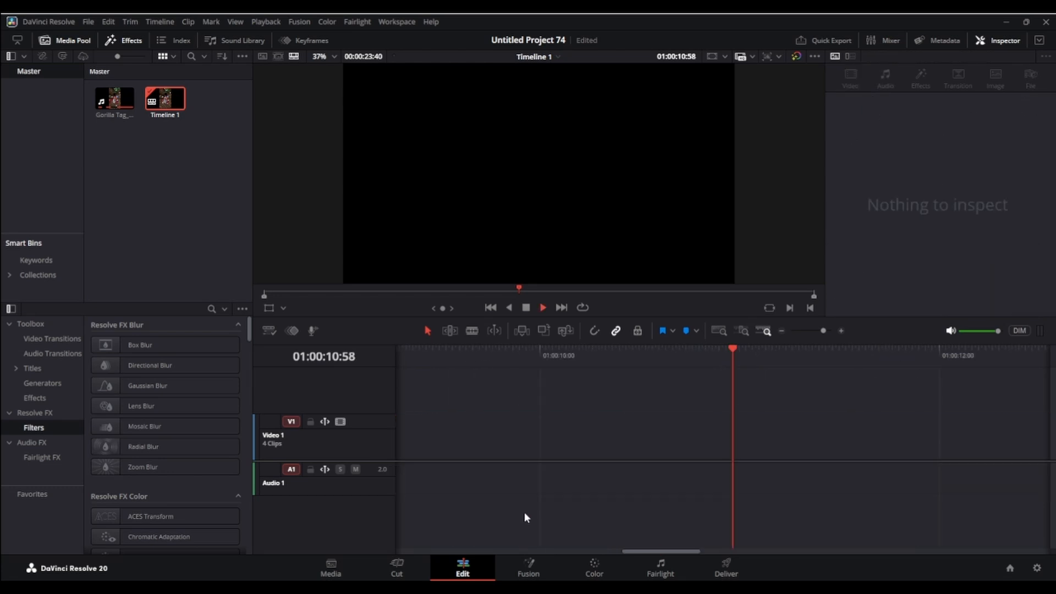
key(space)
drag(799, 351, 663, 532)
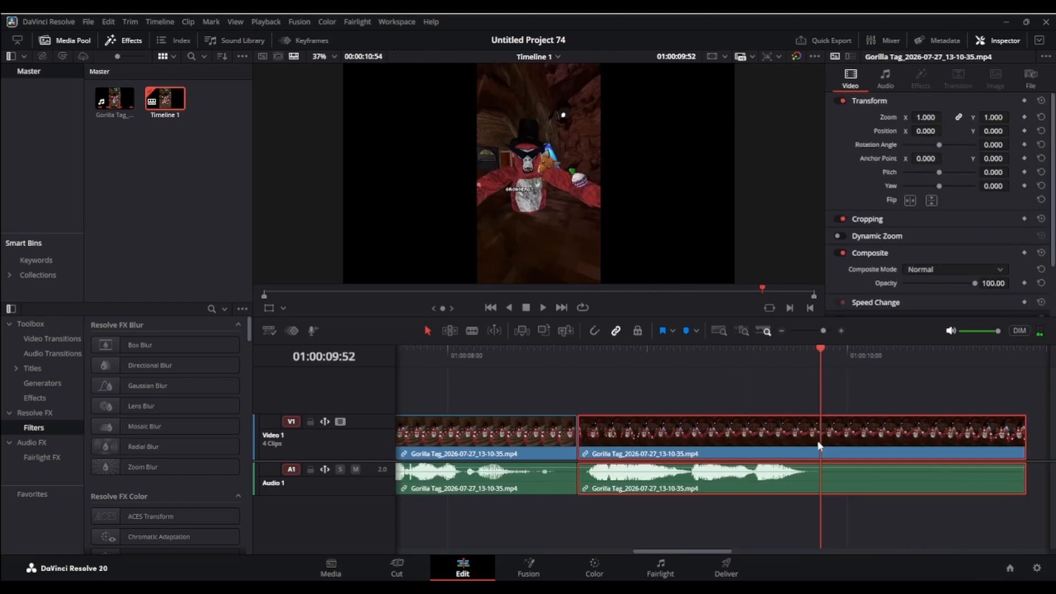
drag(818, 443, 837, 450)
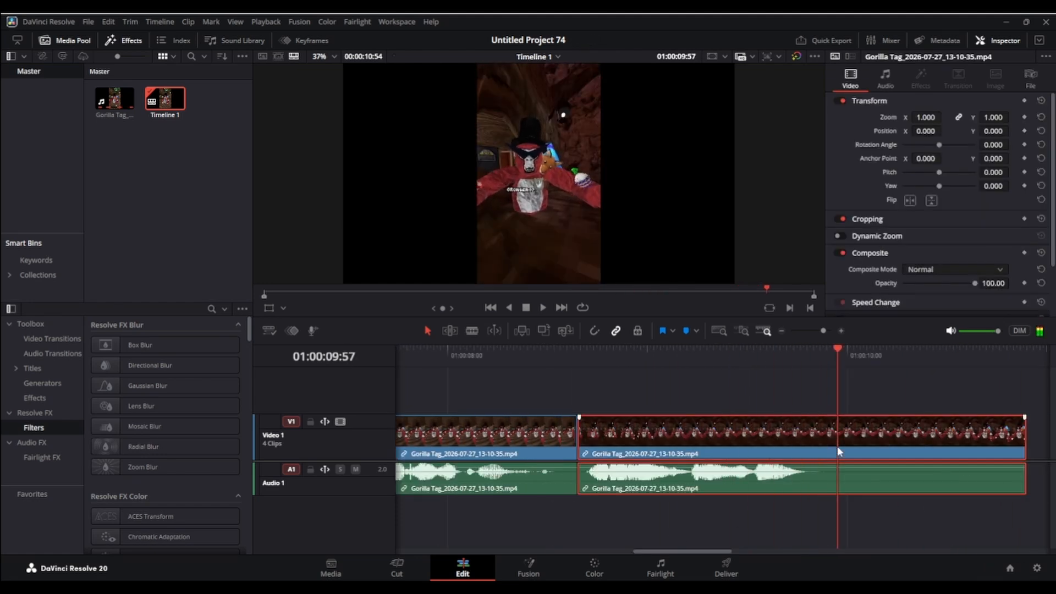
key(ctrl+b)
key(Delete)
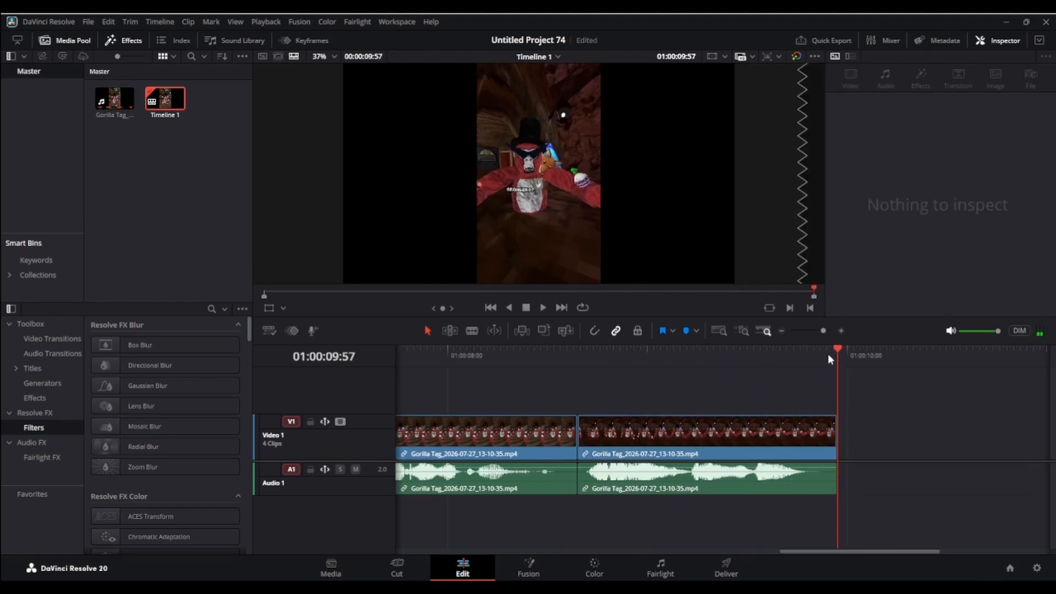
Save the project, play back the trimmed edit, and return the playhead to the timeline start.
key(ctrl+s)
click(656, 401)
key(space)
drag(631, 291, 263, 292)
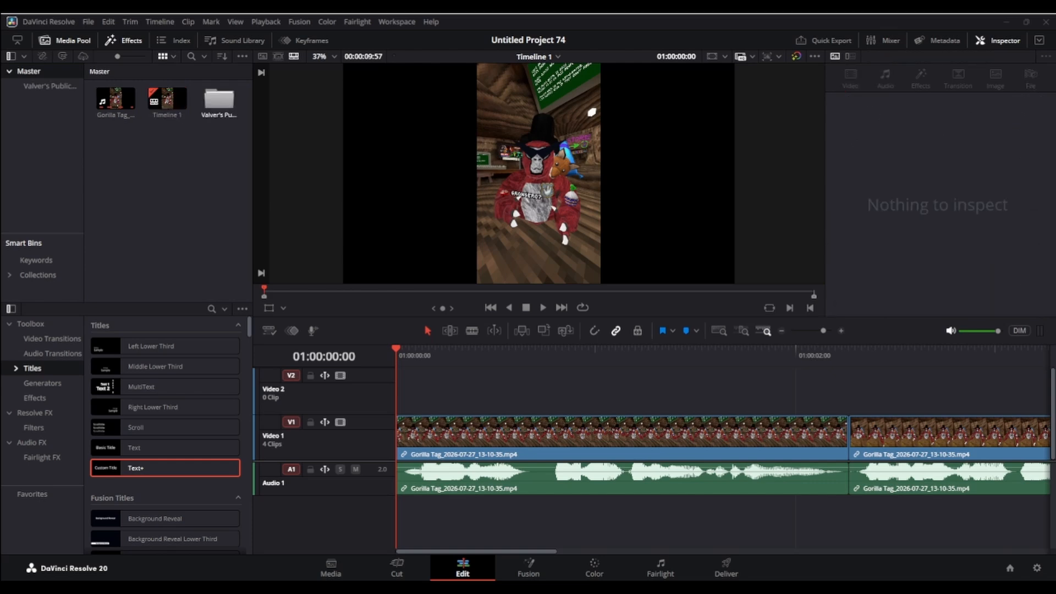
Add the "pop up" title from the public text preset bin to Video 2 at the timeline start.
double_click(211, 95)
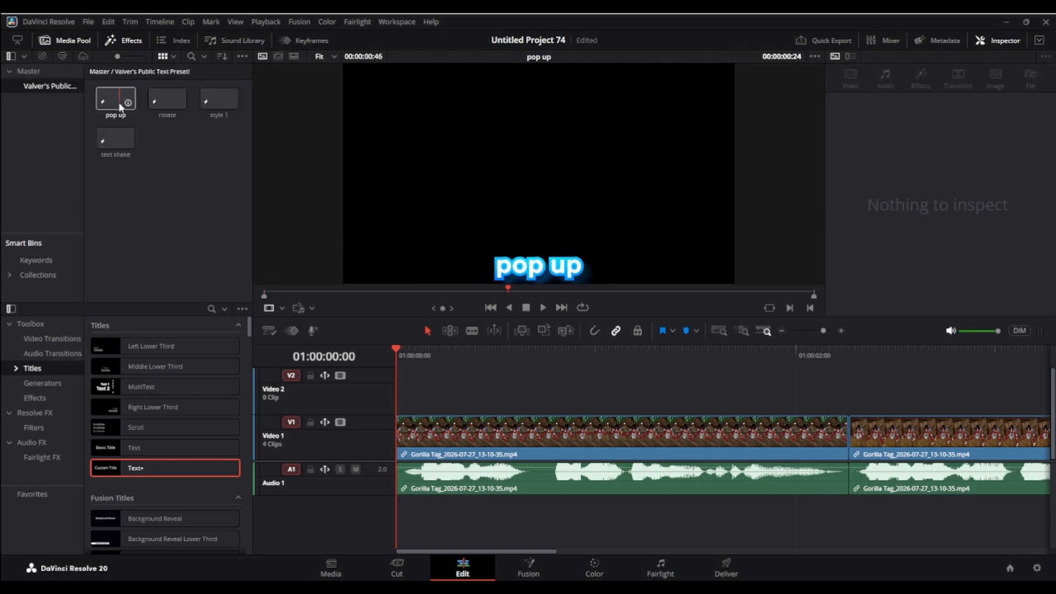
drag(119, 106, 394, 386)
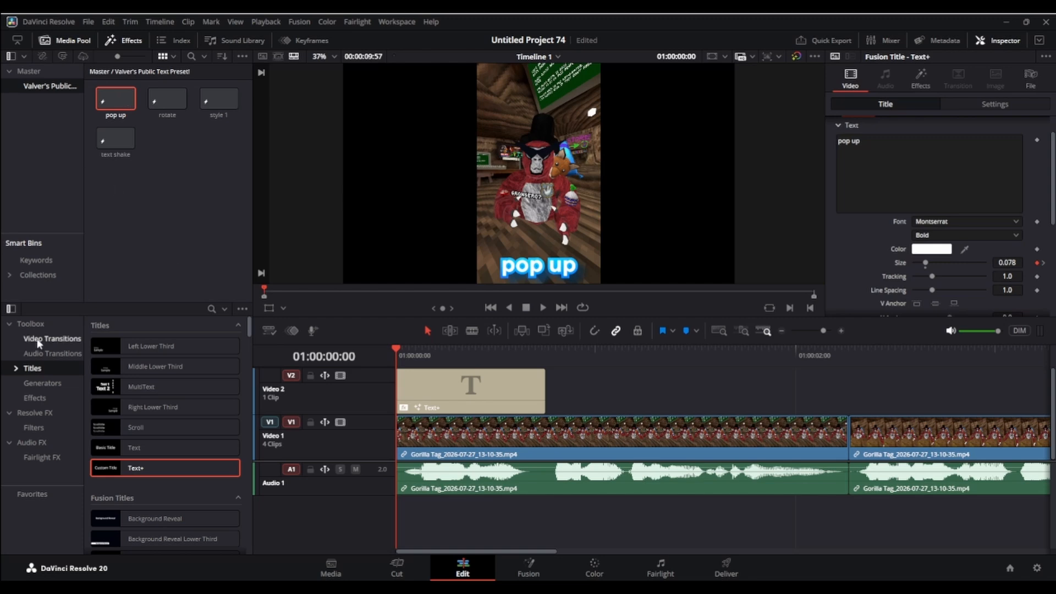
click(493, 410)
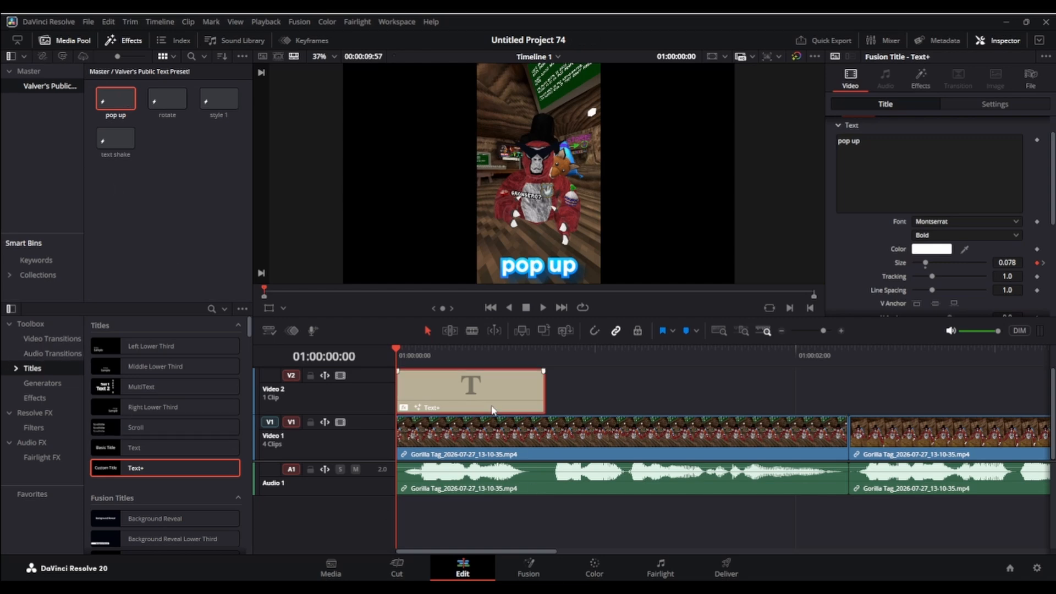
Set the title's Size keyframes to 0.058 at the start and 0.08 at the next keyframe.
click(1014, 262)
key(BackSpace)
text(58)
click(1043, 264)
click(1017, 266)
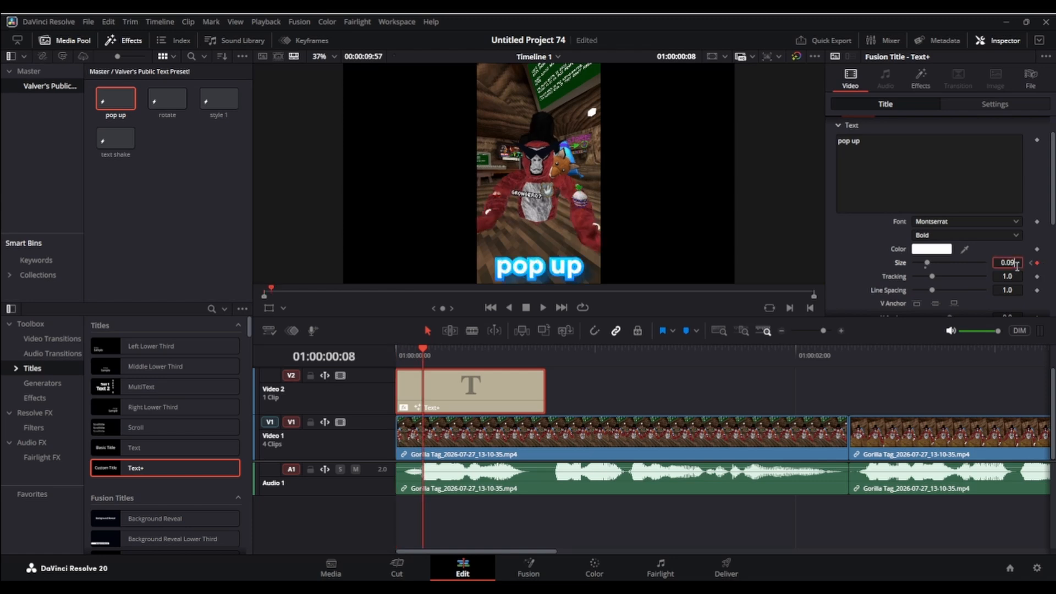
key(BackSpace)
text(8)
key(Tab)
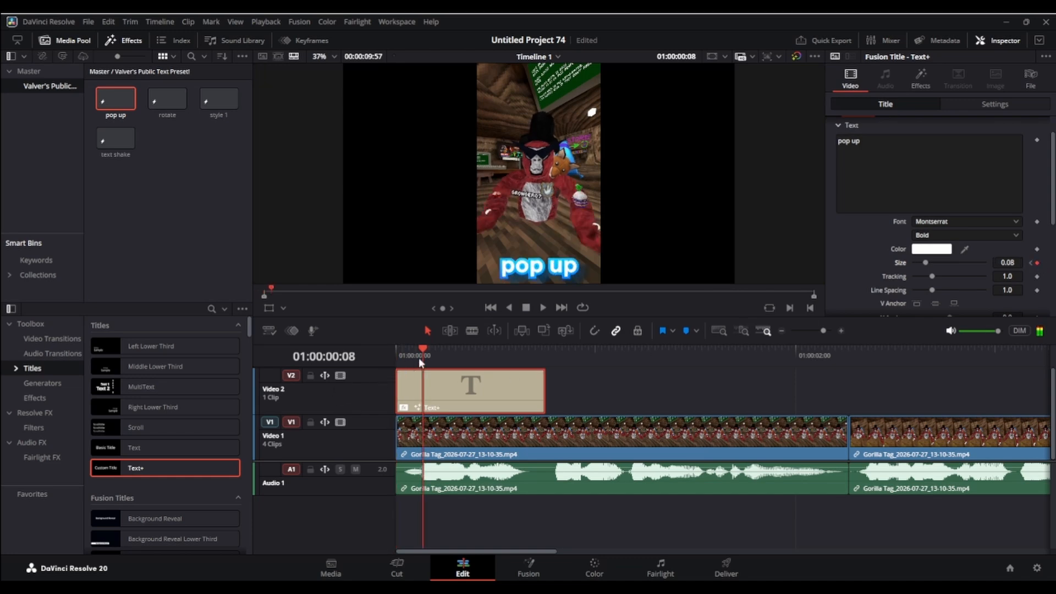
drag(417, 358, 374, 387)
click(1043, 262)
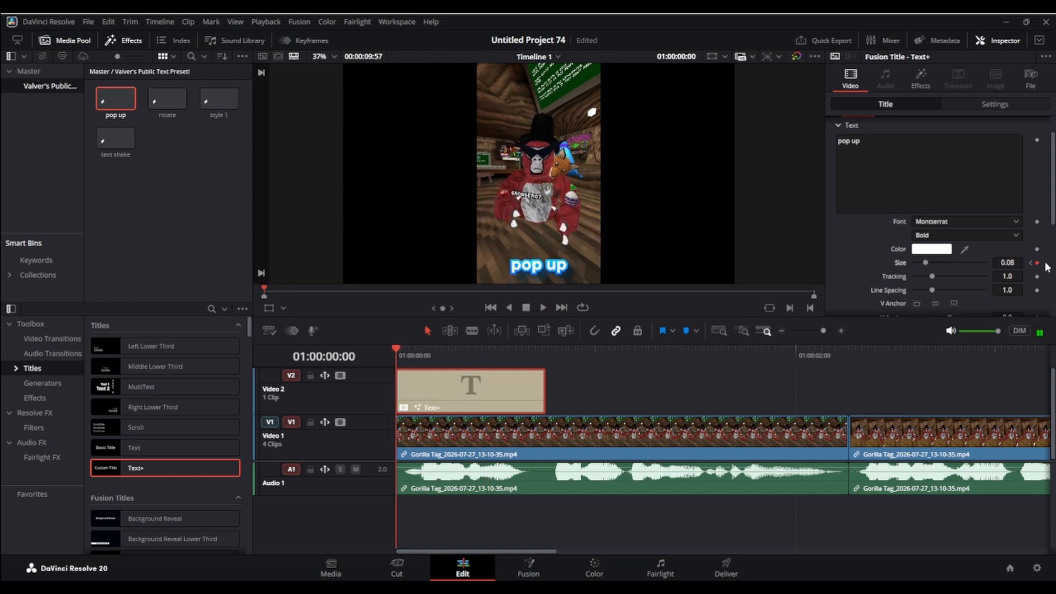
Return to the title's first Size keyframe and change its font to Neometric Alt in the Heavy style.
click(1030, 262)
scroll(949, 272, down, 2)
scroll(959, 223, up, 2)
click(941, 221)
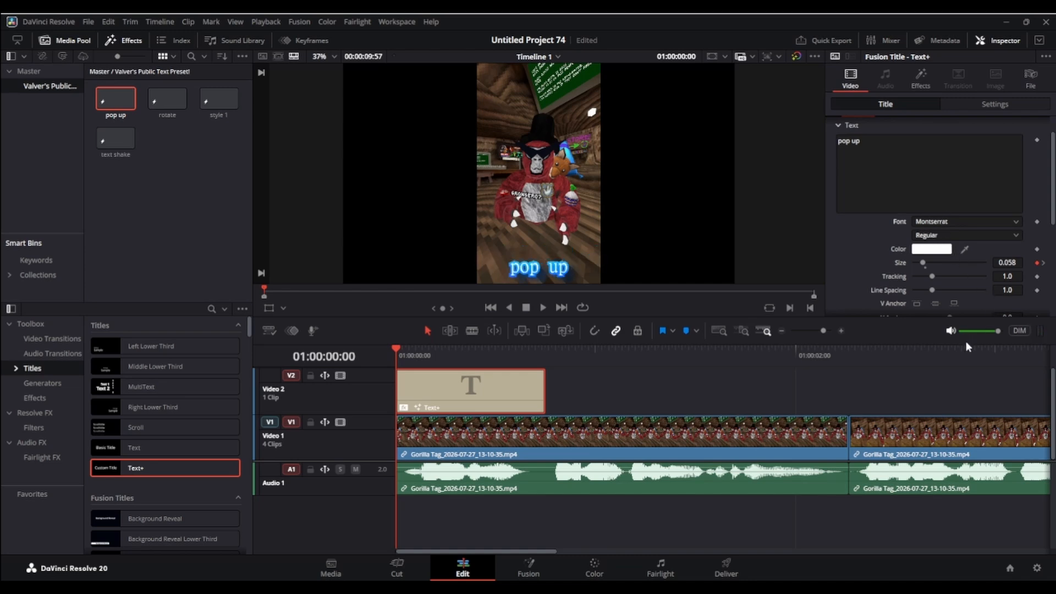
click(961, 391)
click(957, 418)
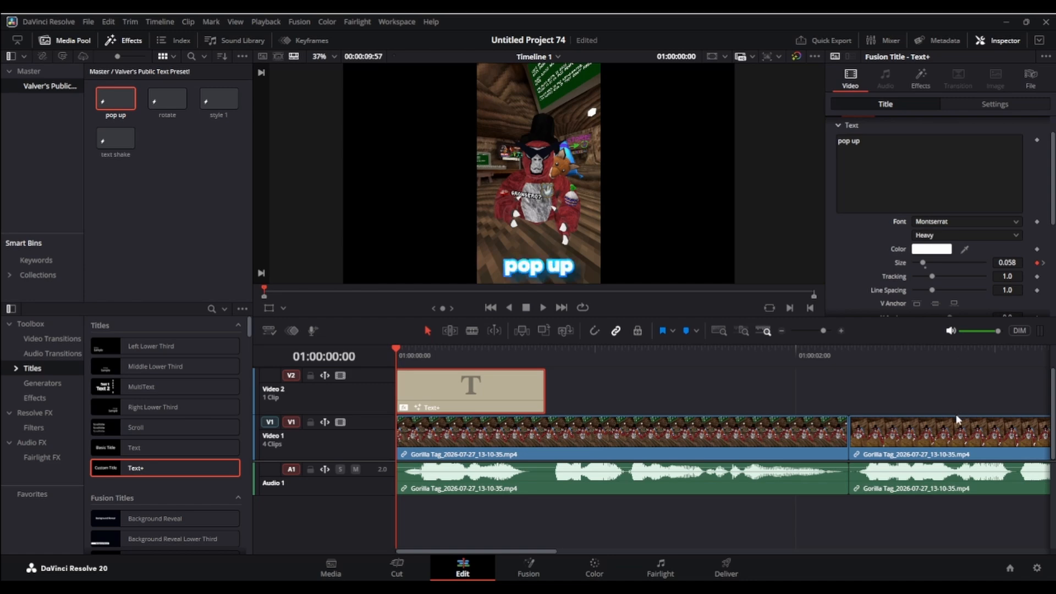
click(952, 420)
scroll(1012, 239, down, 3)
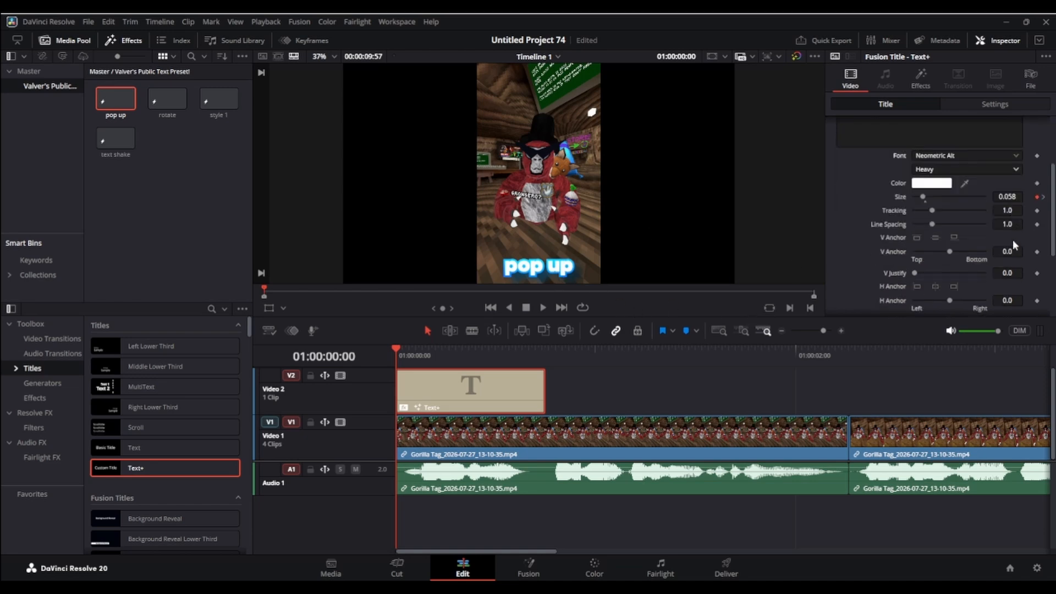
Set the fill type of the title's second shading element, Red Outline, to Solid.
scroll(1012, 239, down, 5)
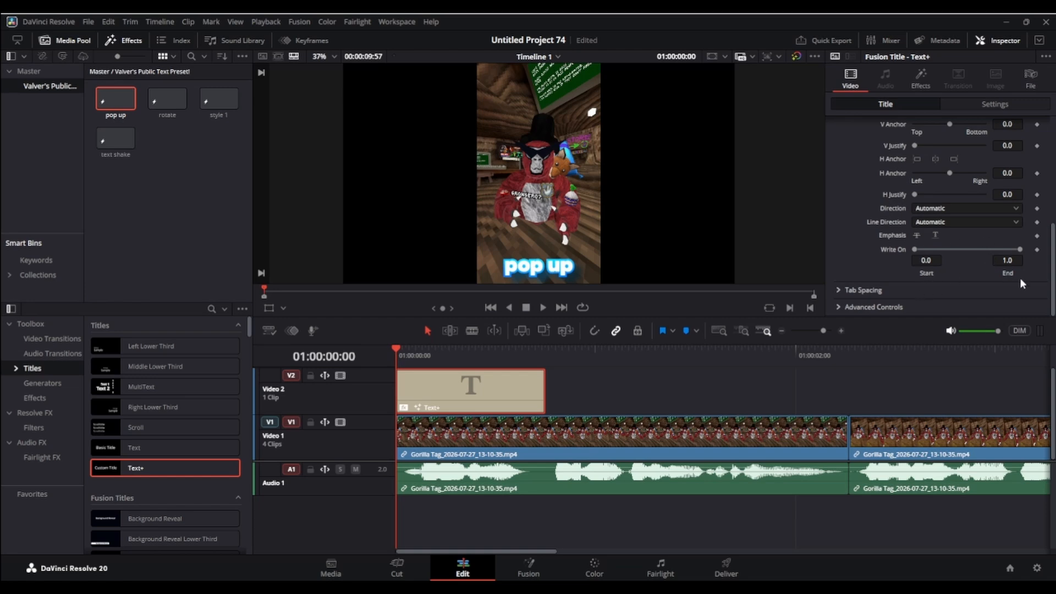
scroll(970, 226, up, 8)
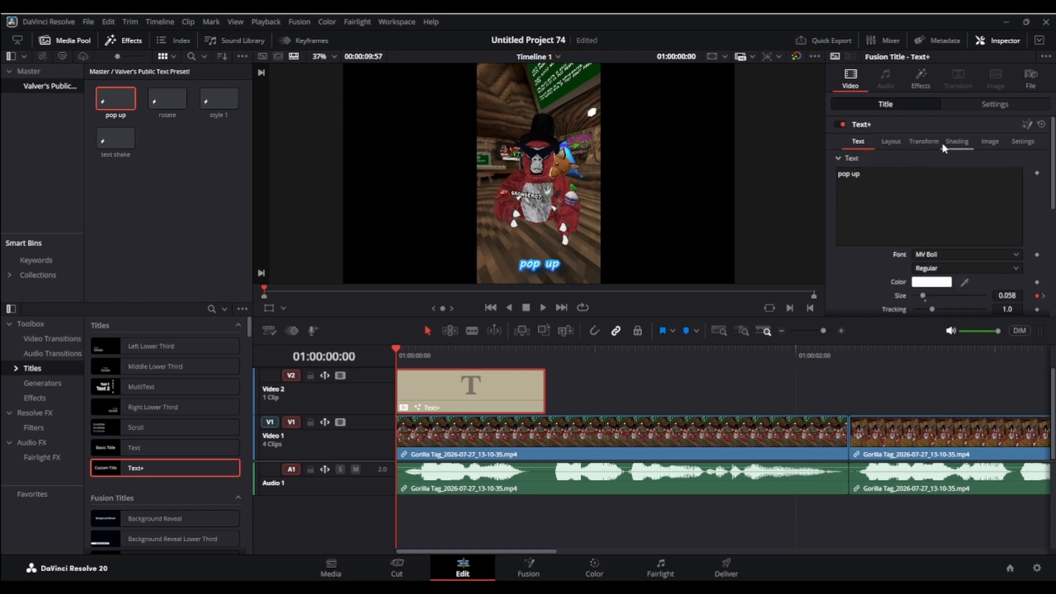
click(948, 142)
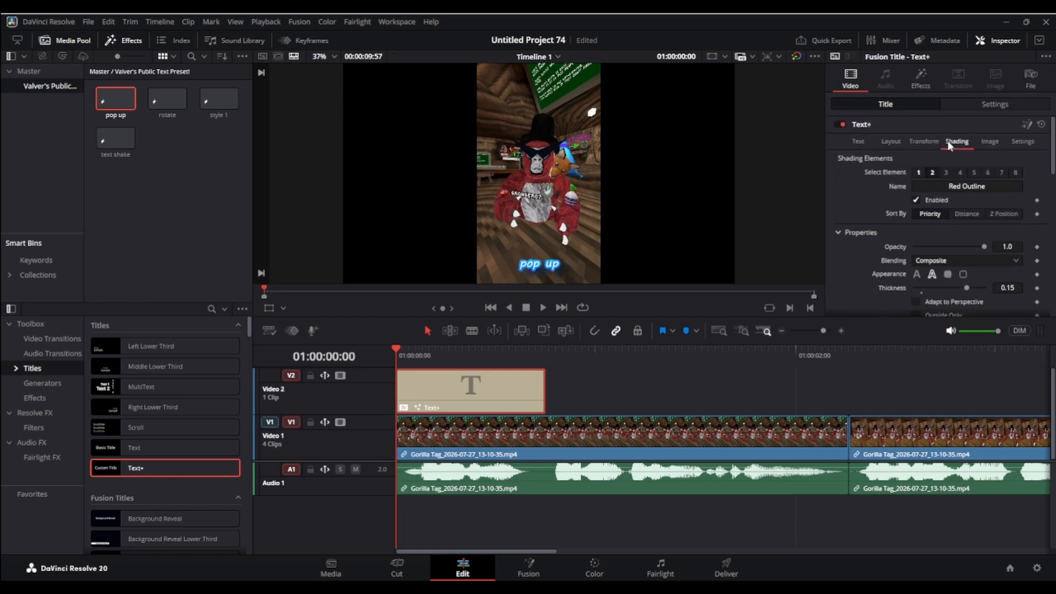
click(933, 172)
scroll(922, 199, down, 2)
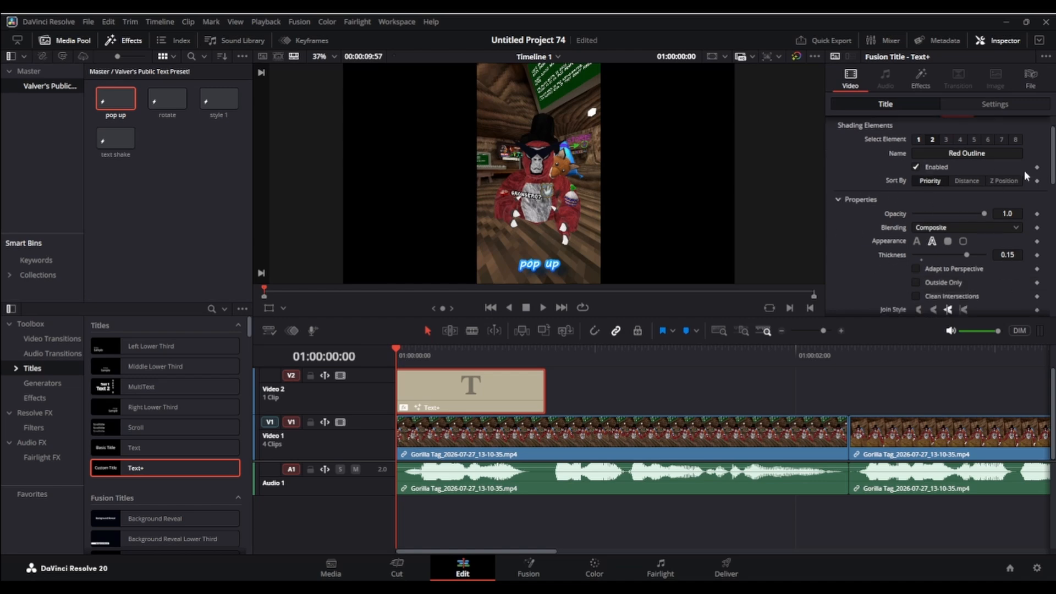
scroll(905, 210, down, 8)
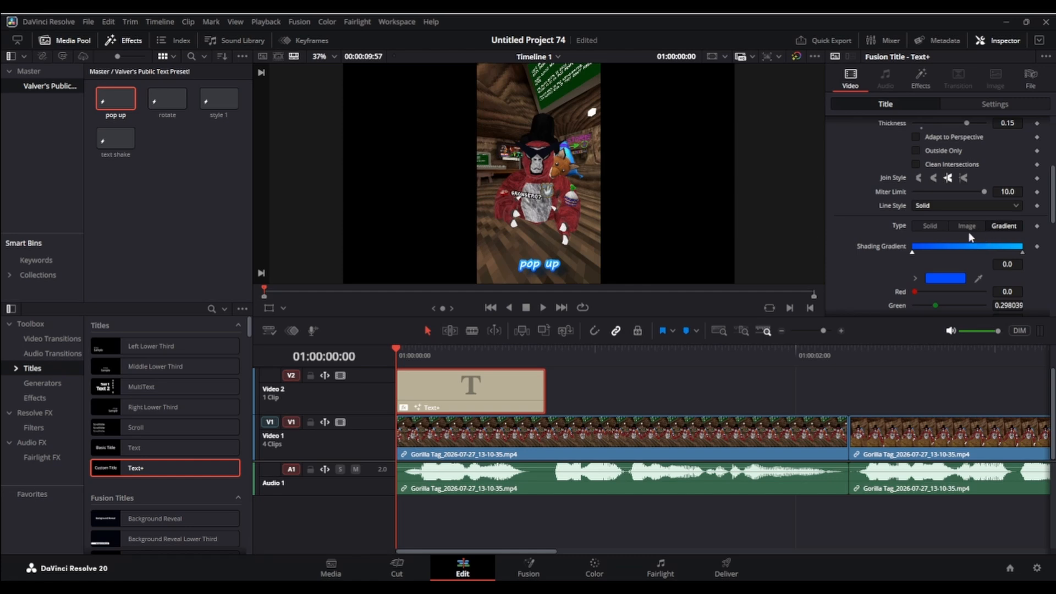
click(941, 229)
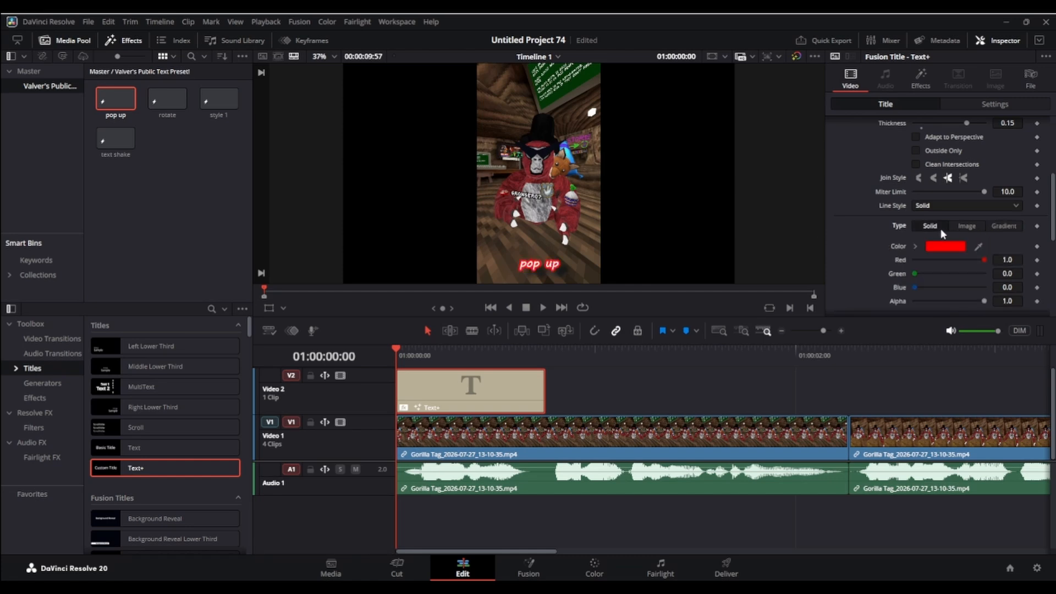
Set the title's font to Neometric Alt Heavy.
scroll(940, 229, up, 10)
click(858, 142)
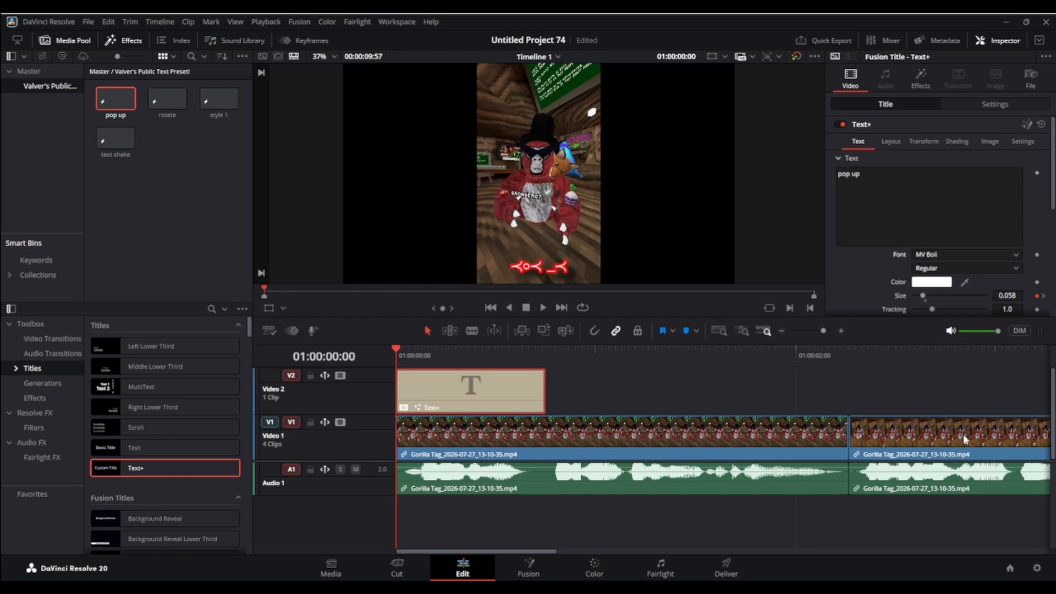
click(959, 461)
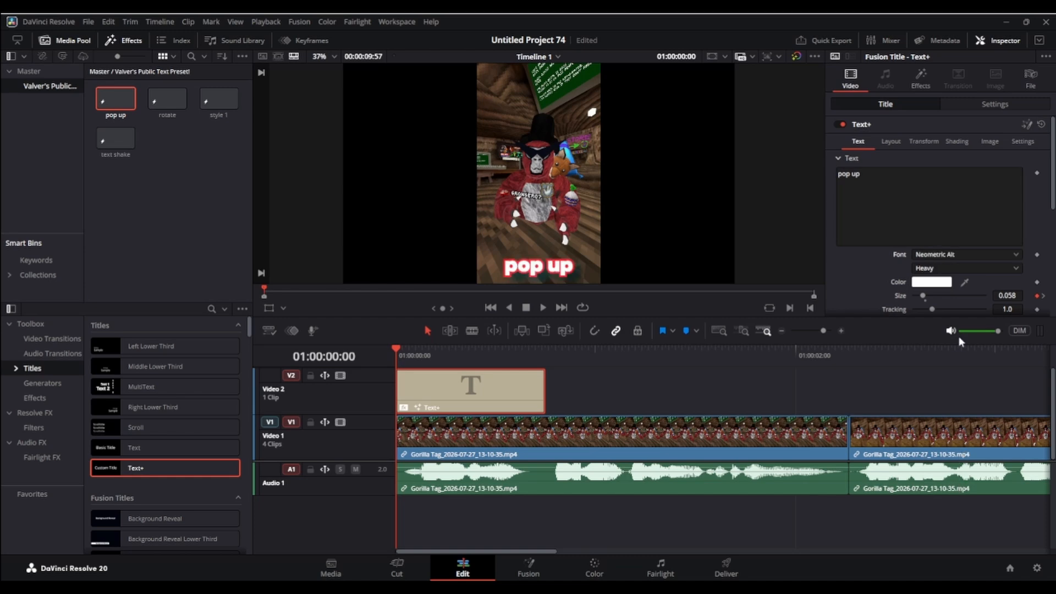
Look through the outline shading element's colour, softness and position settings.
click(956, 140)
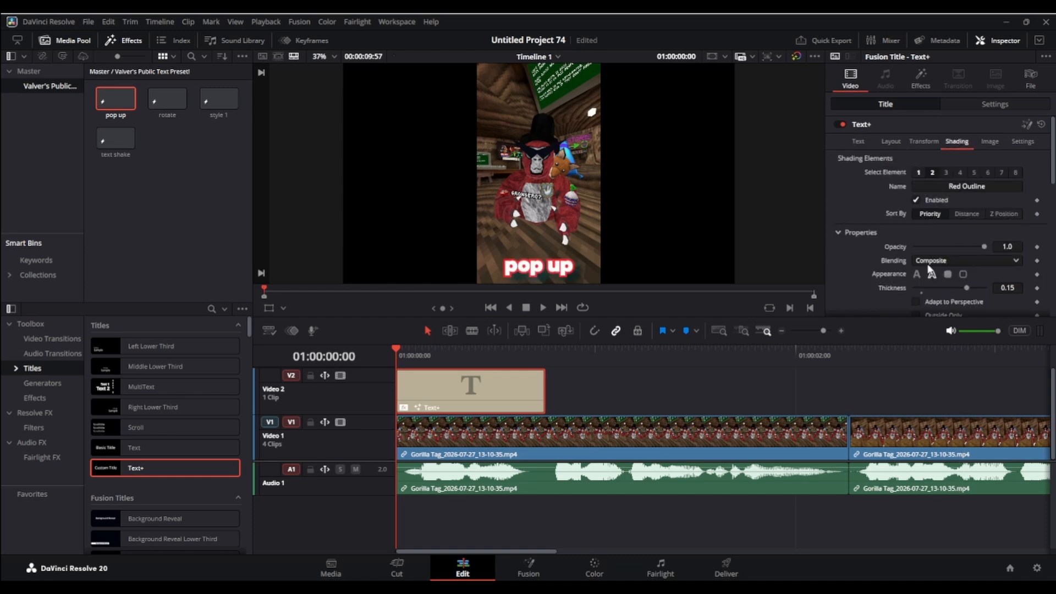
scroll(940, 250, down, 5)
scroll(907, 295, down, 2)
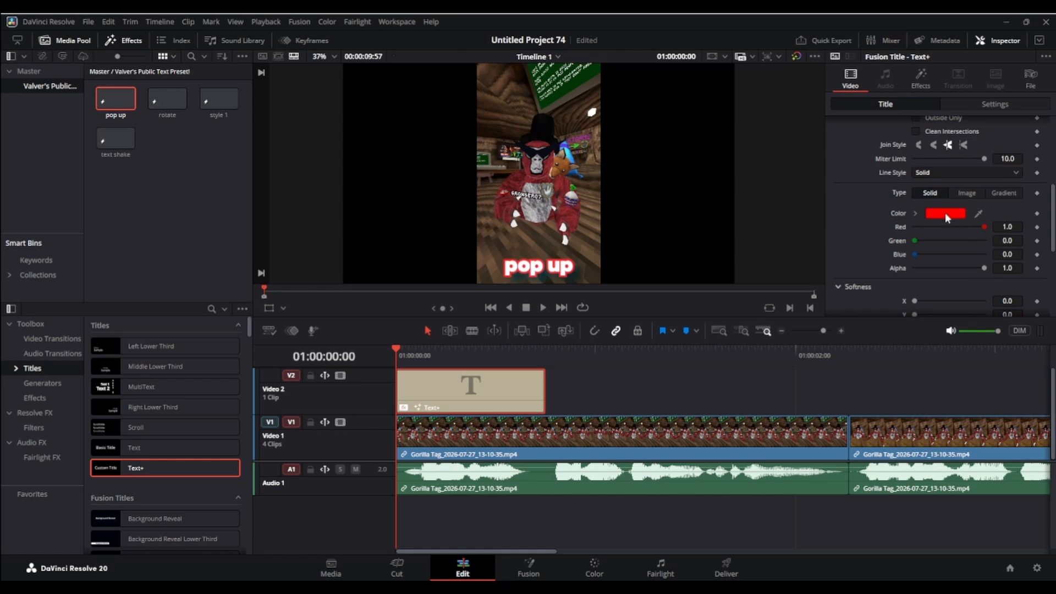
scroll(949, 226, down, 6)
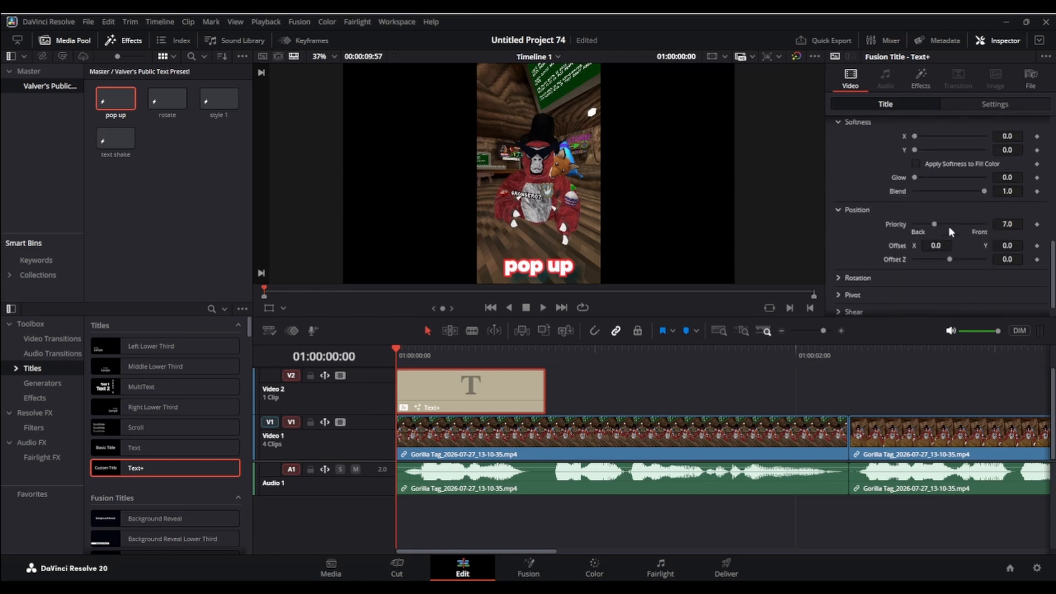
scroll(970, 257, up, 5)
scroll(968, 258, up, 3)
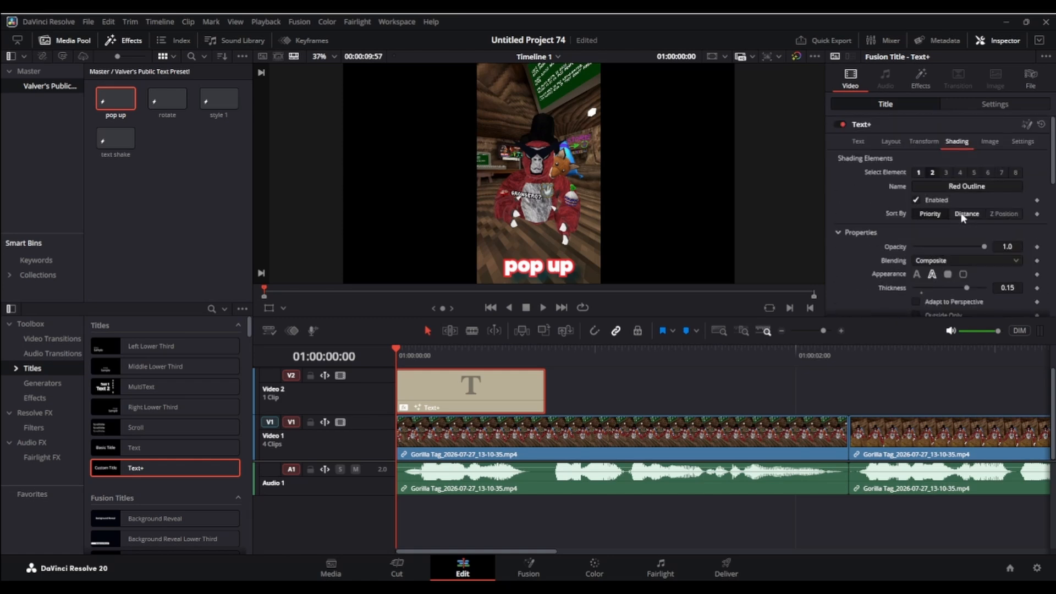
Remove the Glow effect from the title and review its Camera Shake and Drop Shadow settings.
click(920, 80)
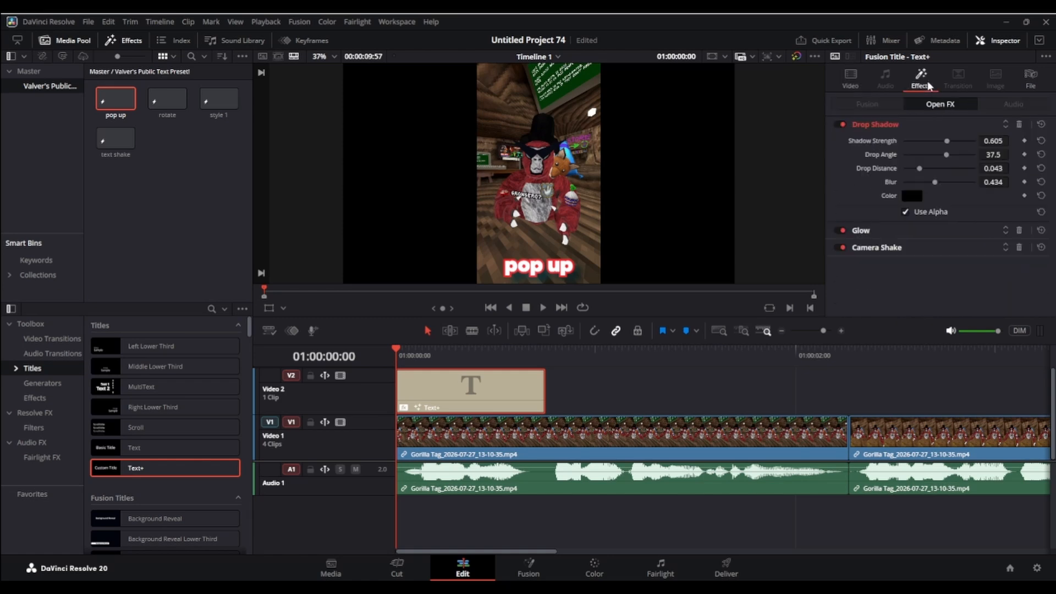
click(1019, 230)
click(944, 235)
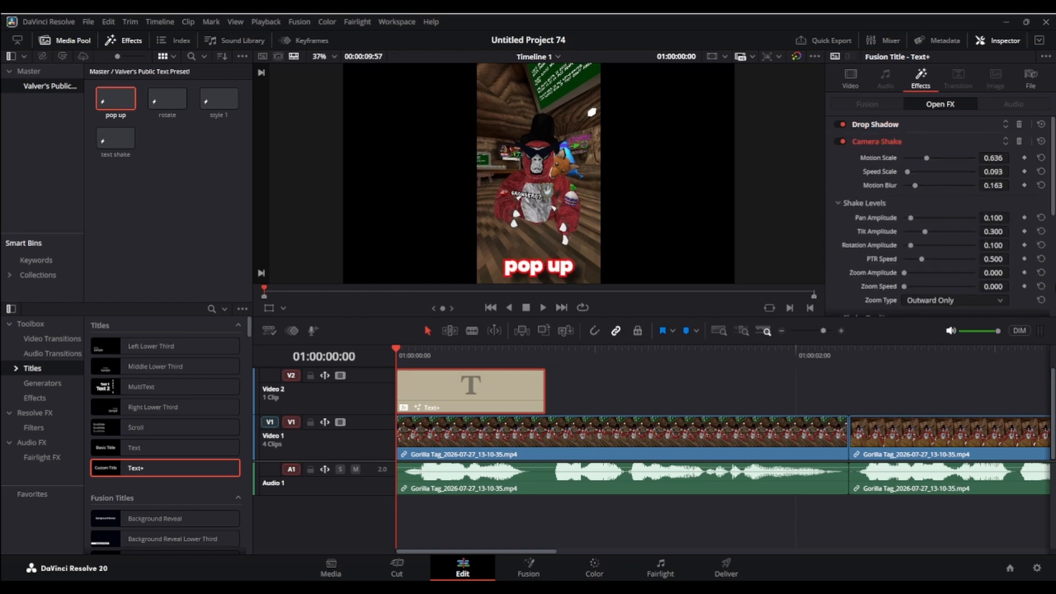
scroll(944, 256, down, 5)
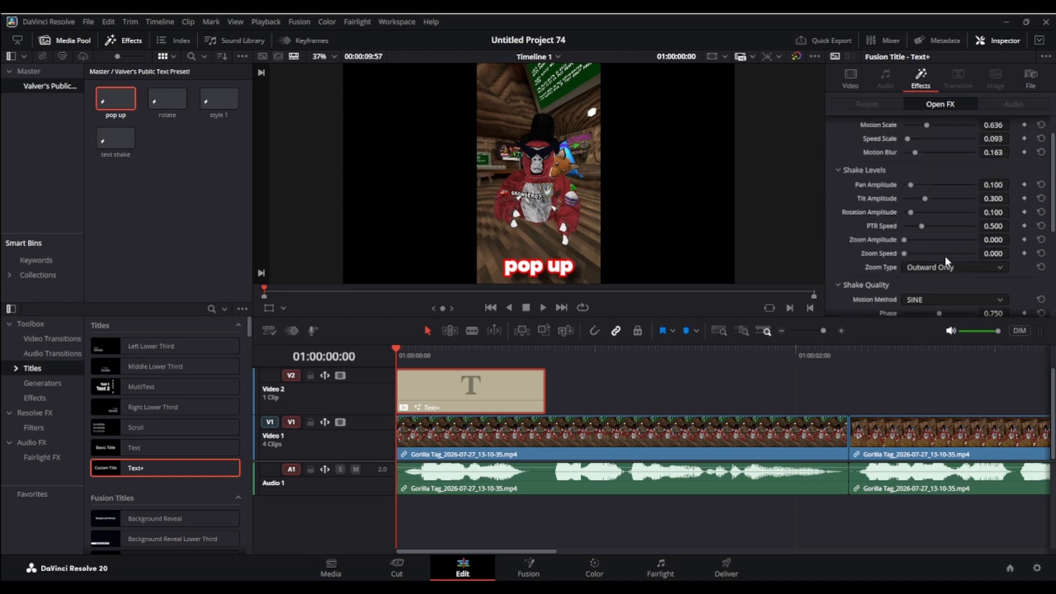
scroll(944, 257, down, 2)
scroll(945, 256, up, 1)
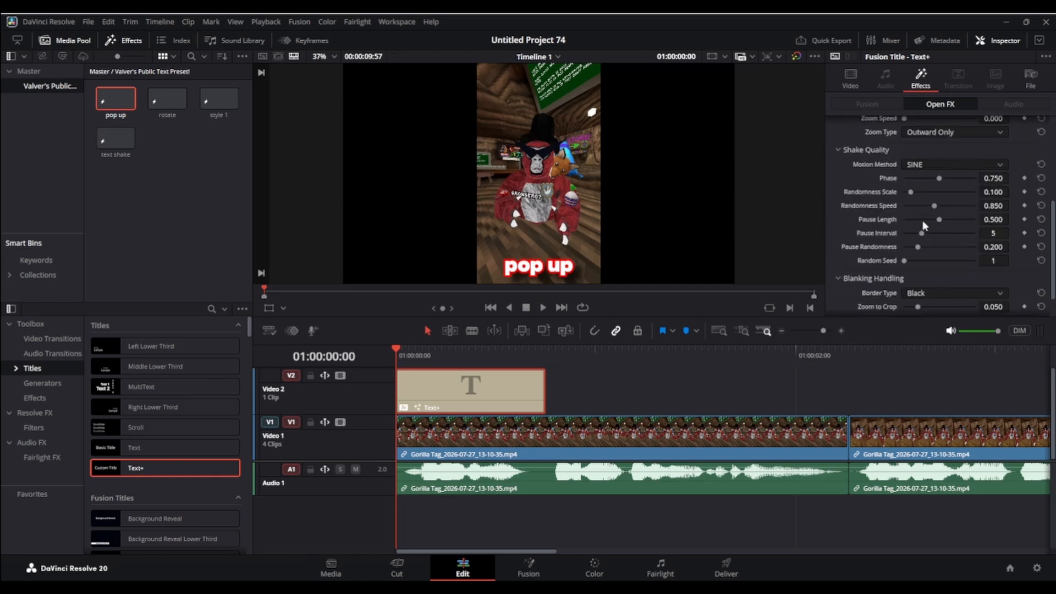
scroll(922, 220, up, 3)
click(861, 128)
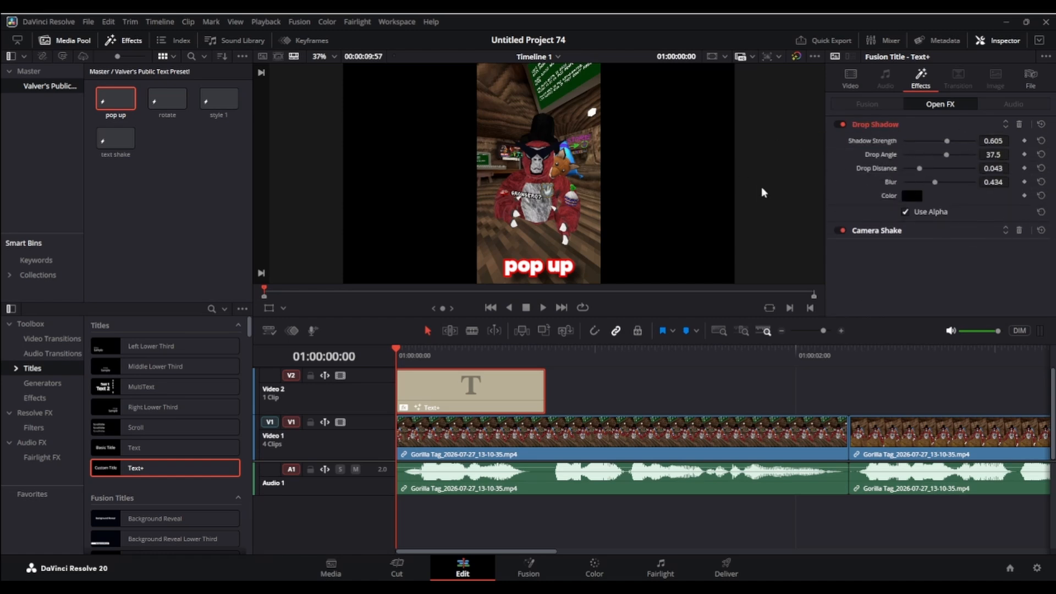
Change the outline's solid colour to blue and return its shading type to Gradient.
click(856, 88)
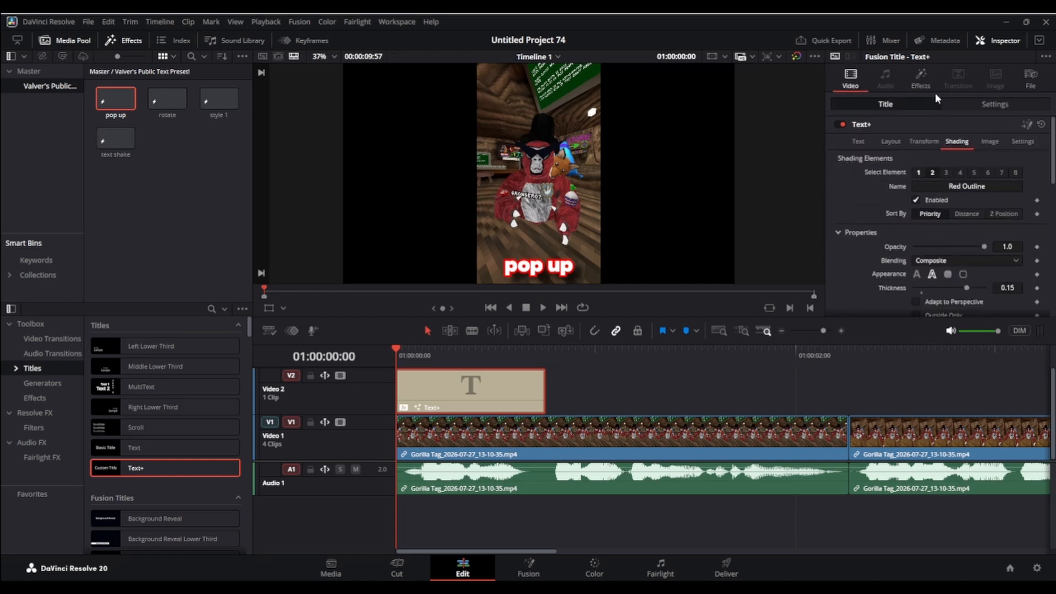
scroll(937, 242, down, 3)
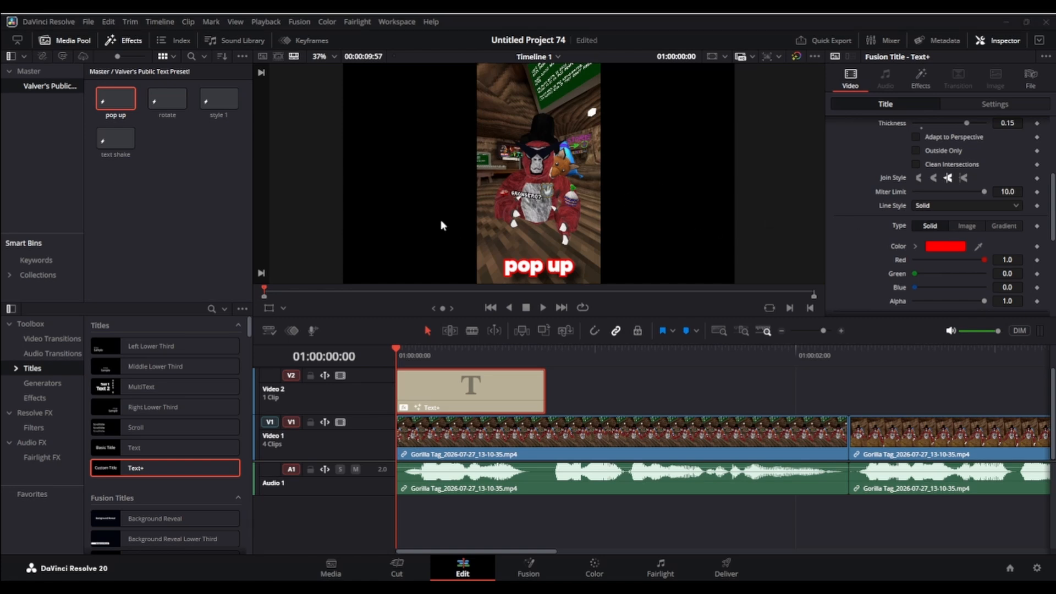
click(432, 238)
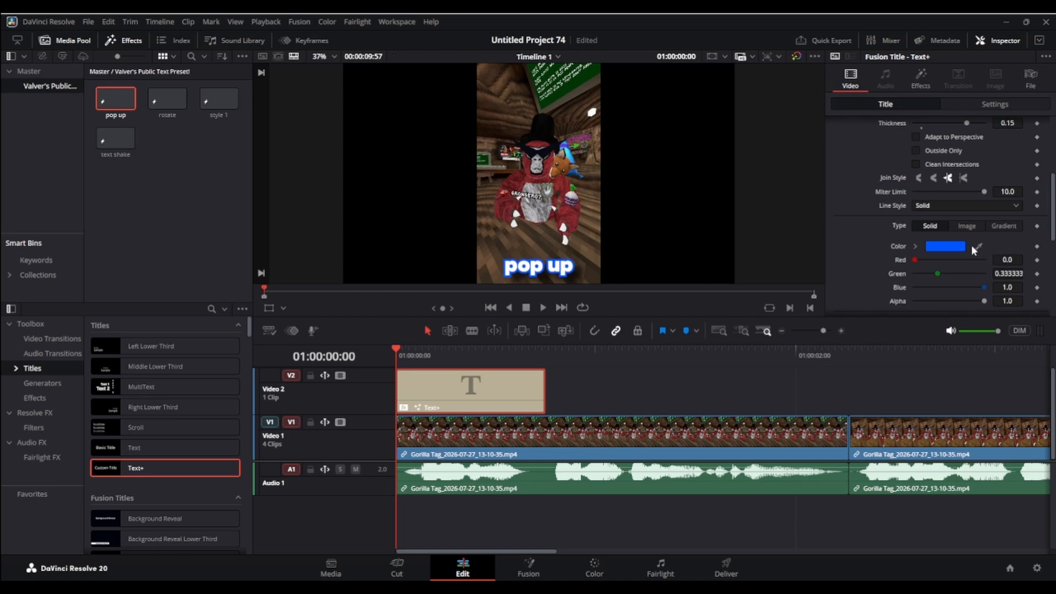
click(1002, 223)
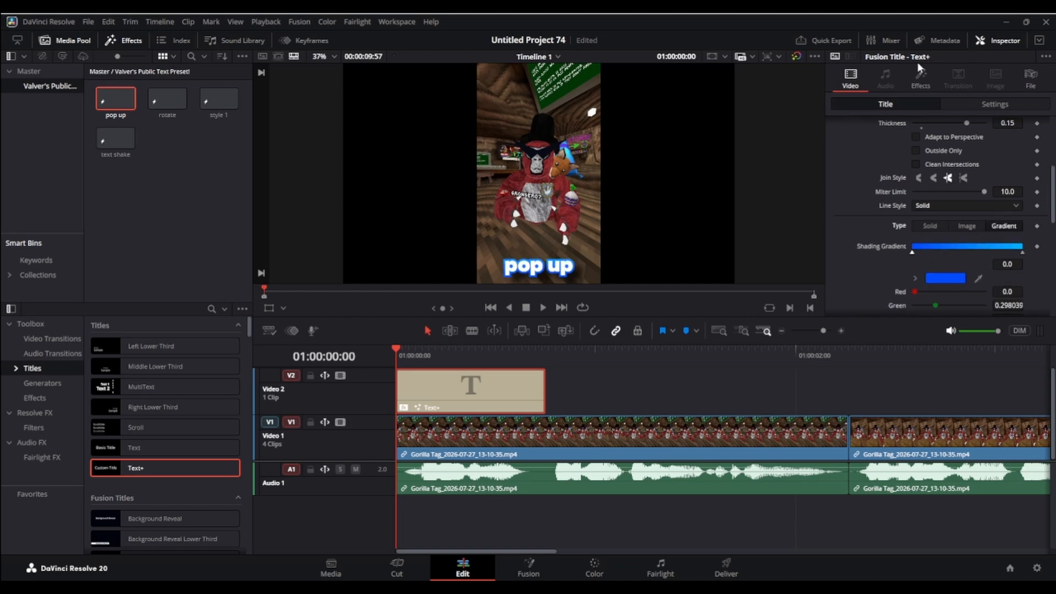
Raise the title in the frame by setting its V Anchor value to 4.0.
click(921, 76)
click(850, 77)
scroll(951, 154, up, 5)
click(858, 141)
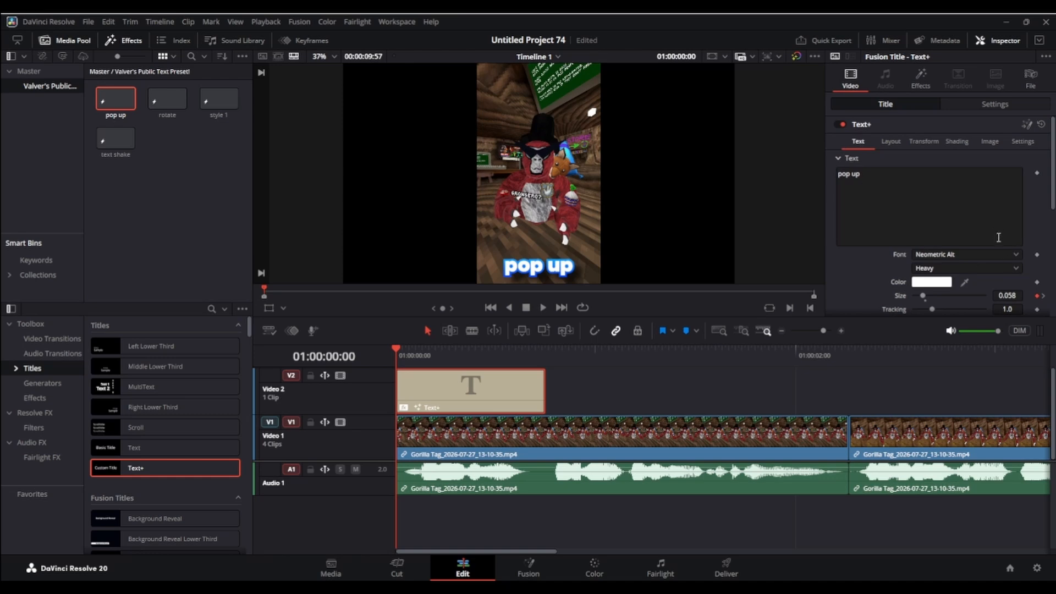
scroll(1004, 242, down, 3)
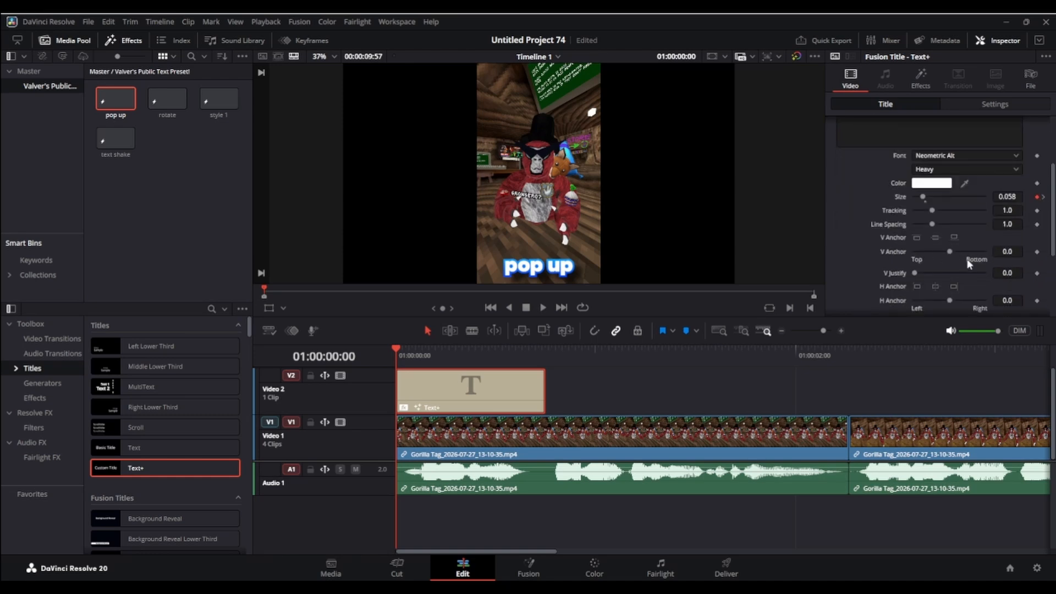
click(1005, 253)
key(BackSpace)
text(4)
key(Tab)
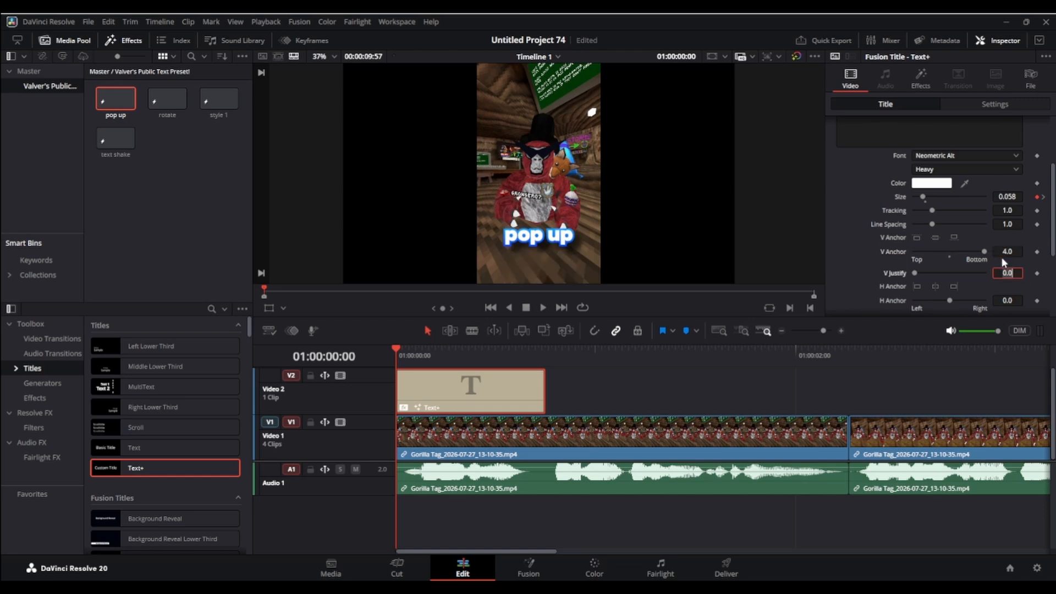
Deselect the title, play back its pop-up animation, and return the playhead to the timeline start.
click(599, 404)
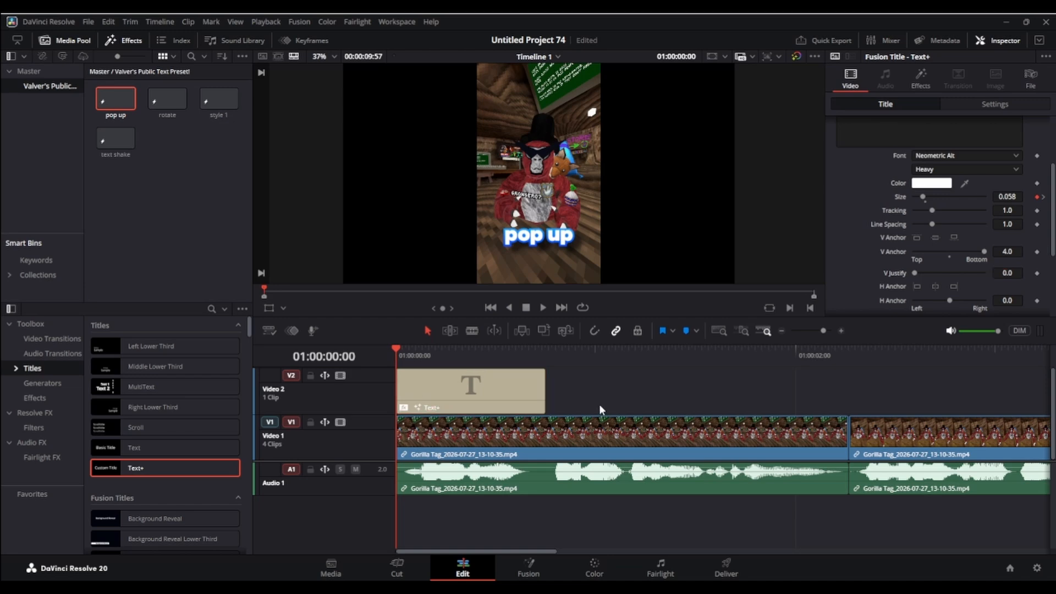
key(space)
key(space)
drag(483, 355, 373, 404)
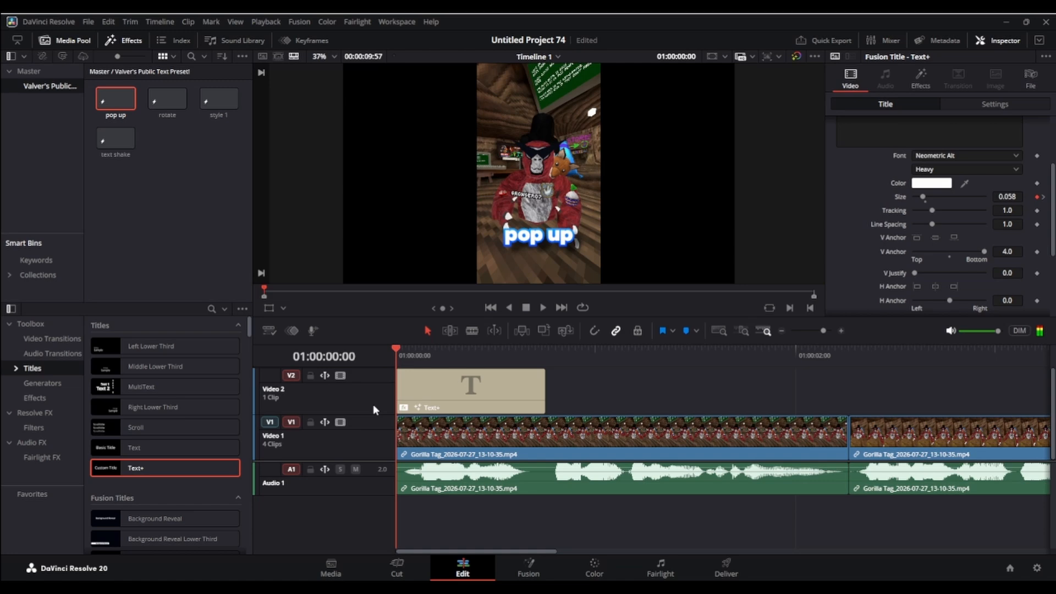
Move the title on Video 2 about three frames later to line up with the start of the speech.
click(512, 399)
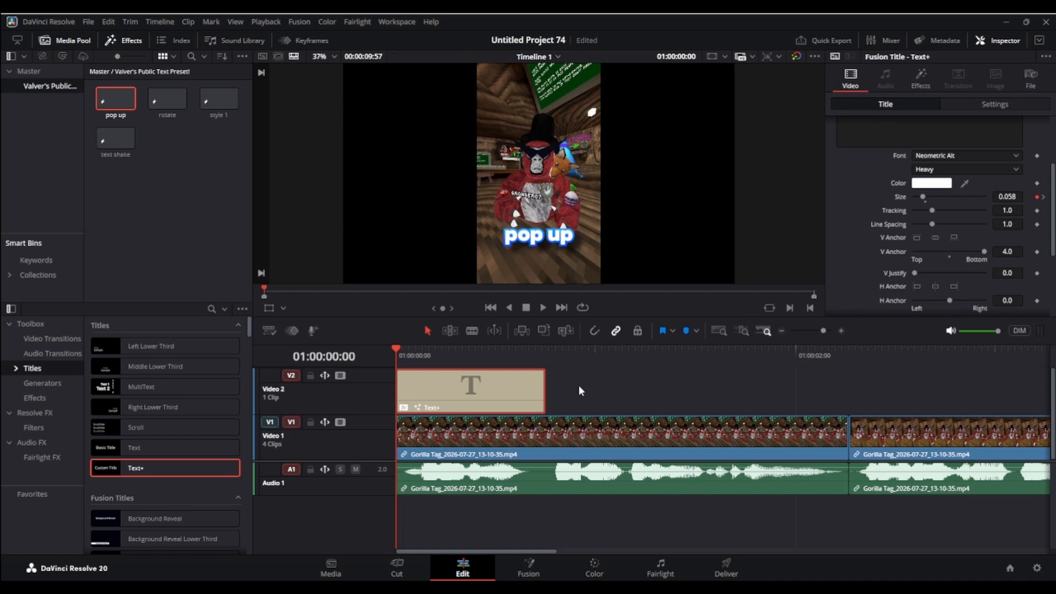
scroll(873, 243, up, 3)
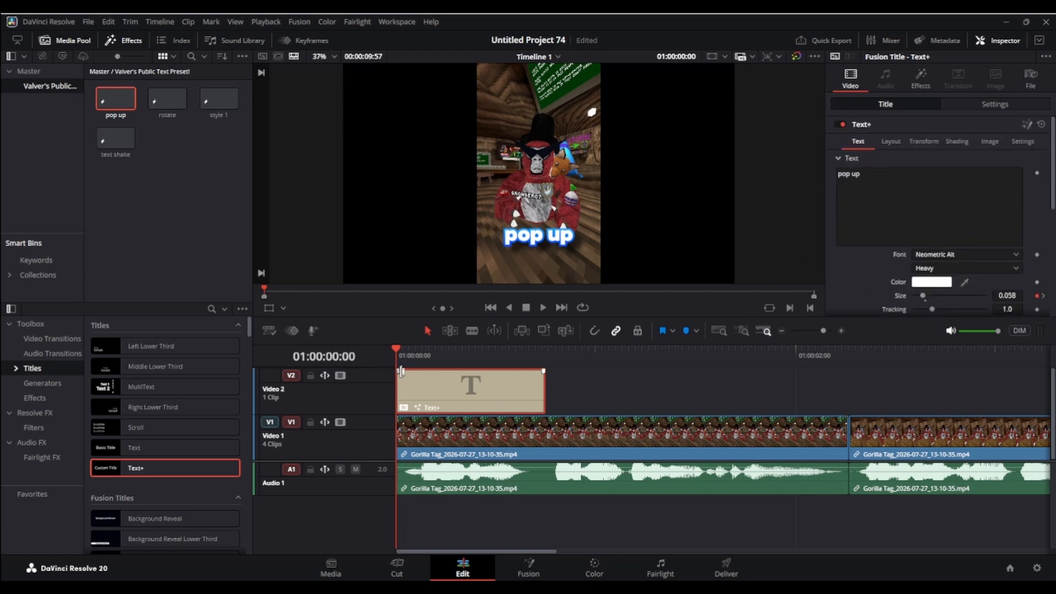
drag(412, 378, 420, 378)
Place the playhead over the title at 01:00:00:21 and replace its text with "This".
click(466, 354)
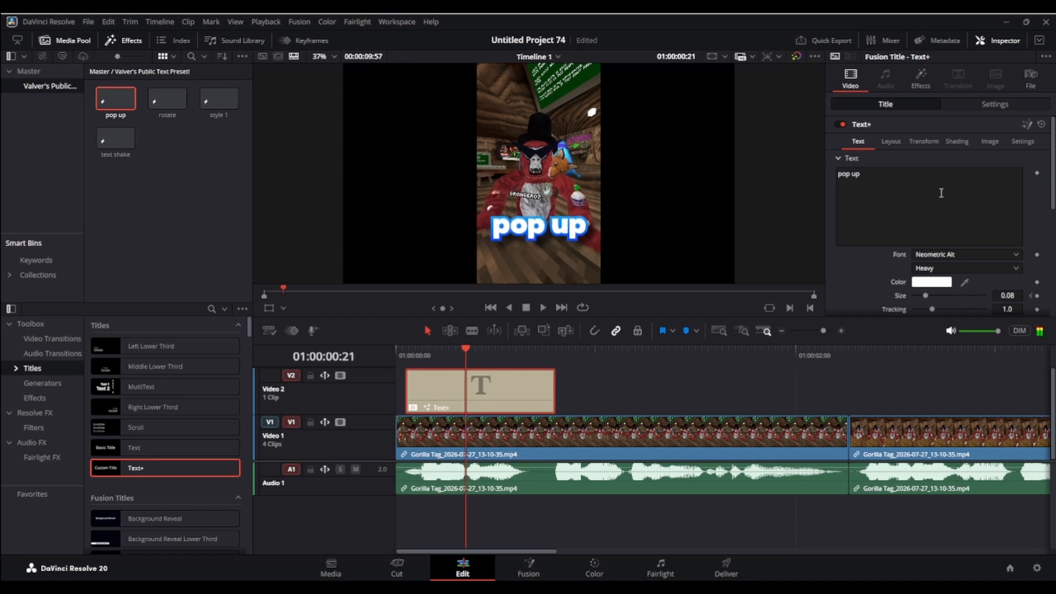
drag(941, 192, 835, 174)
key(BackSpace)
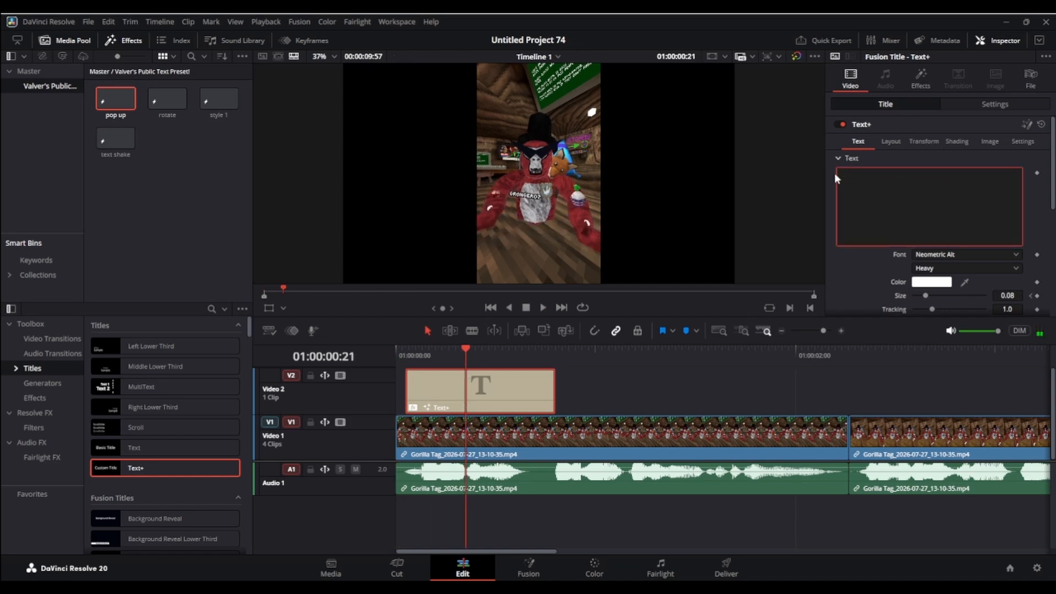
text(T)
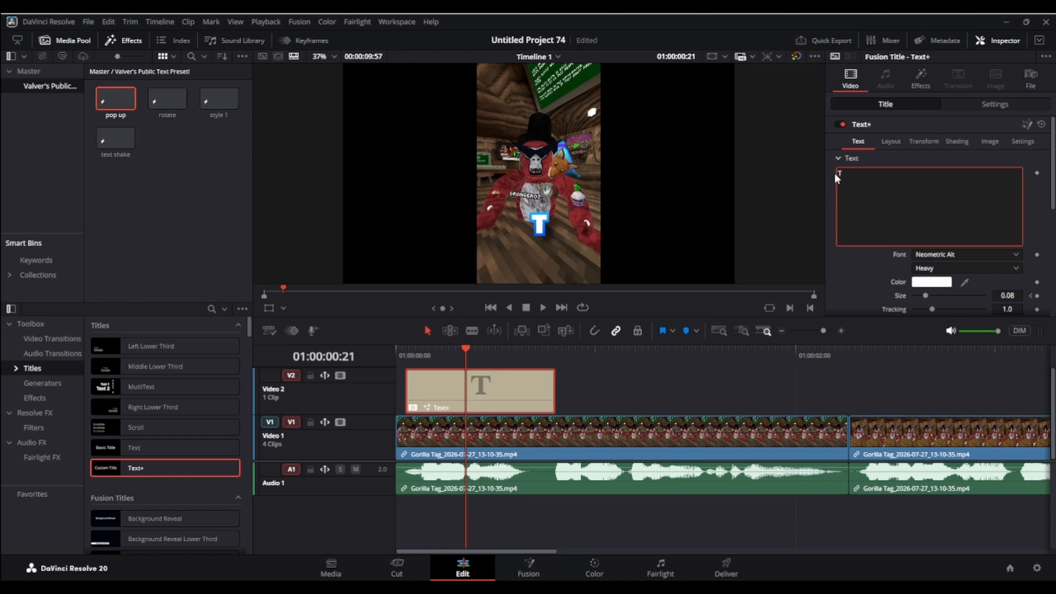
text(his)
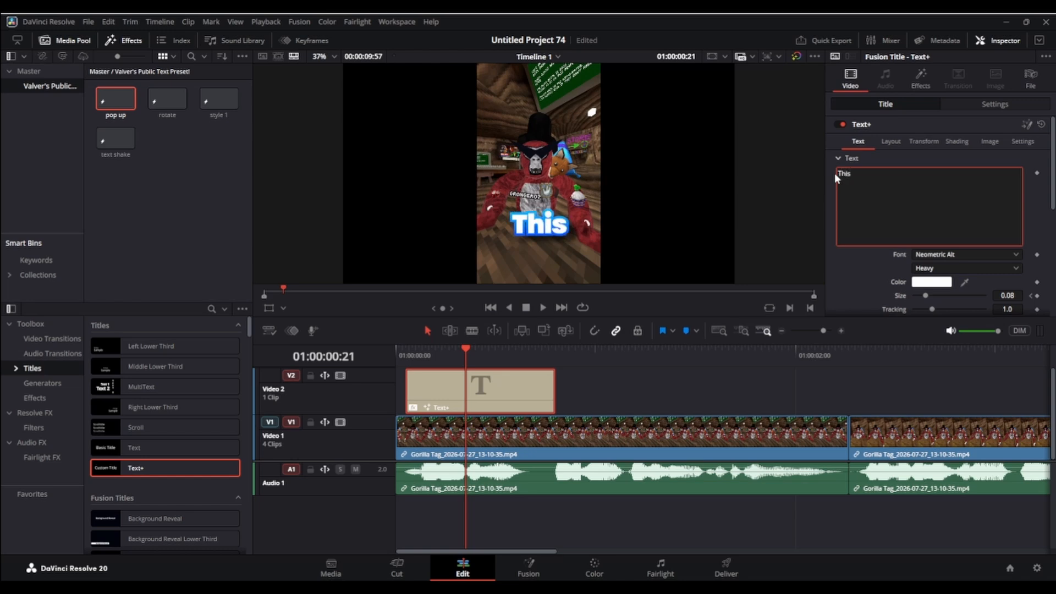
Paste another pop-up title on Video 2 at 01:00:00:48, directly after the "This" title, and replace its text with "Is".
mouse_move(596, 362)
mouse_down()
mouse_move(600, 354)
mouse_move(589, 357)
mouse_up()
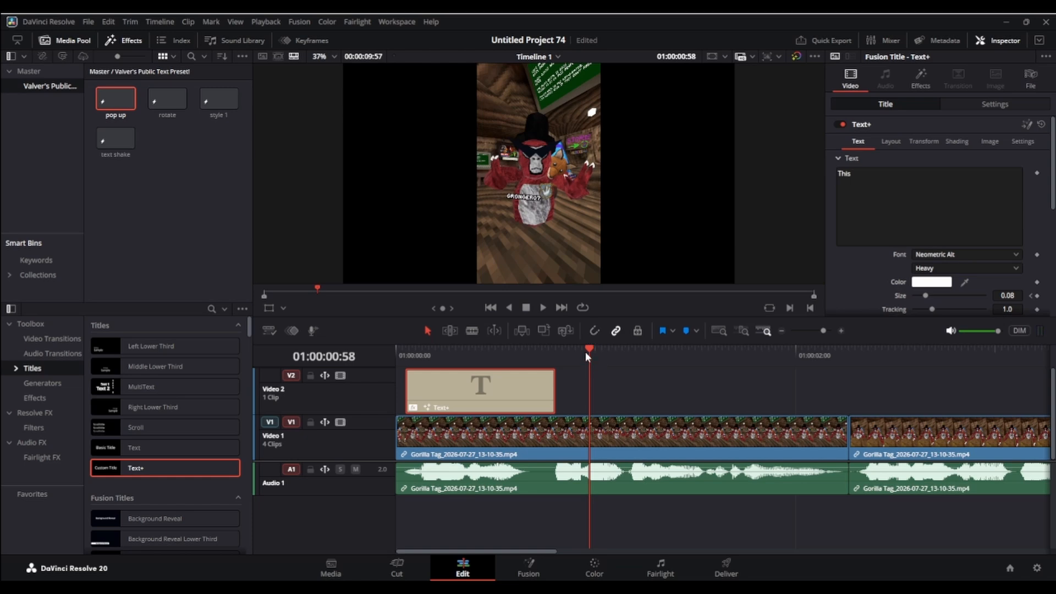
drag(592, 361, 377, 431)
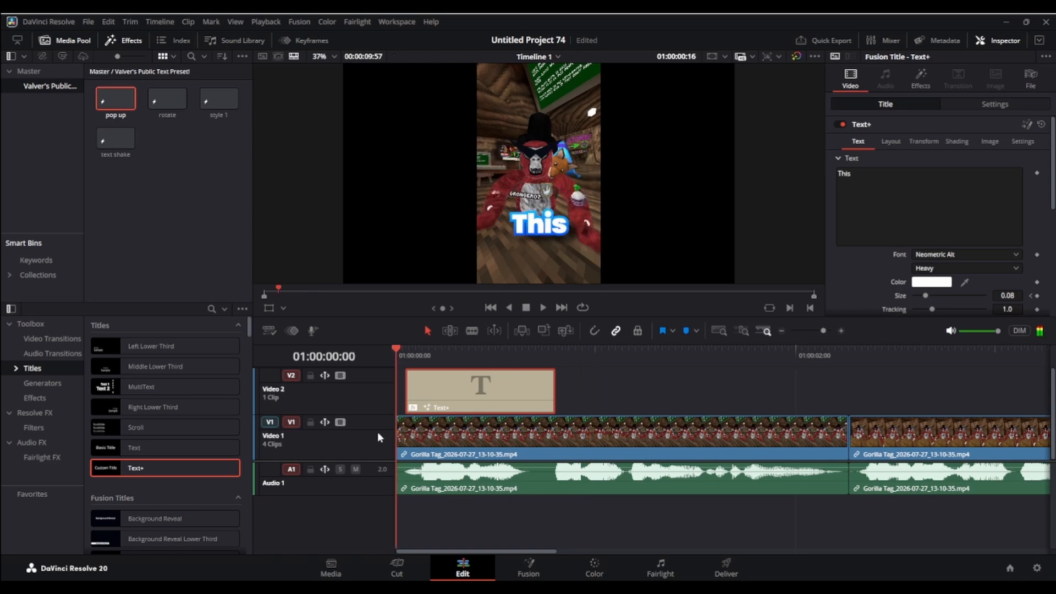
key(space)
drag(580, 363, 554, 373)
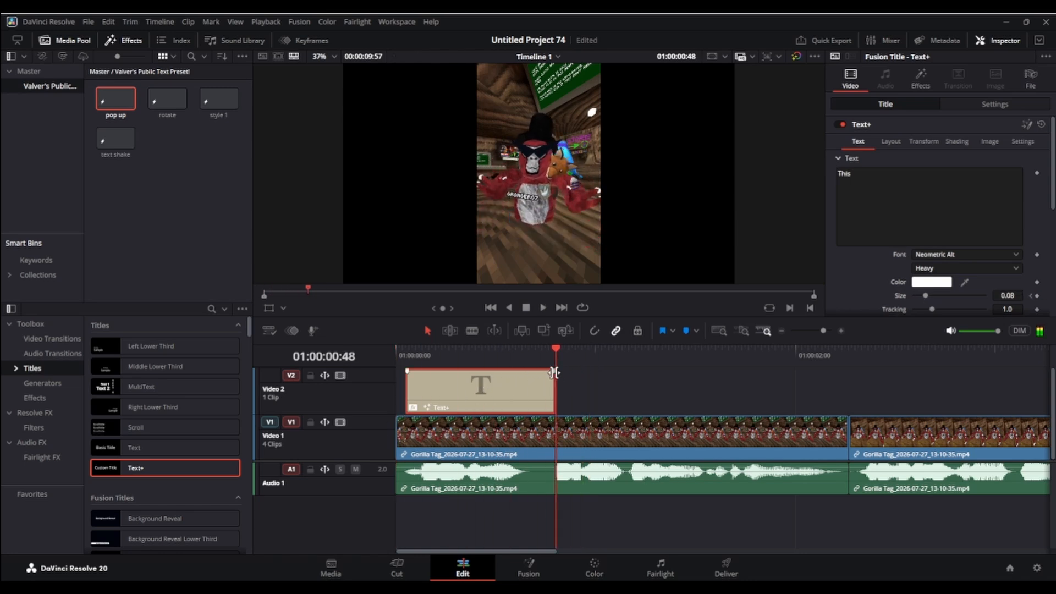
key(ctrl+v)
drag(712, 365, 606, 394)
drag(909, 179, 808, 177)
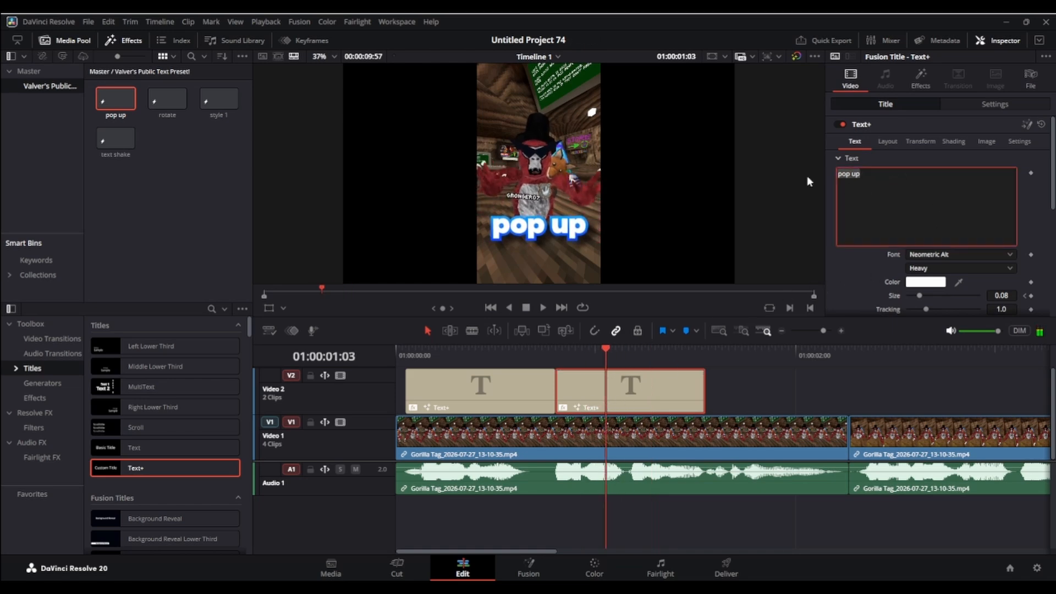
key(BackSpace)
text(Is)
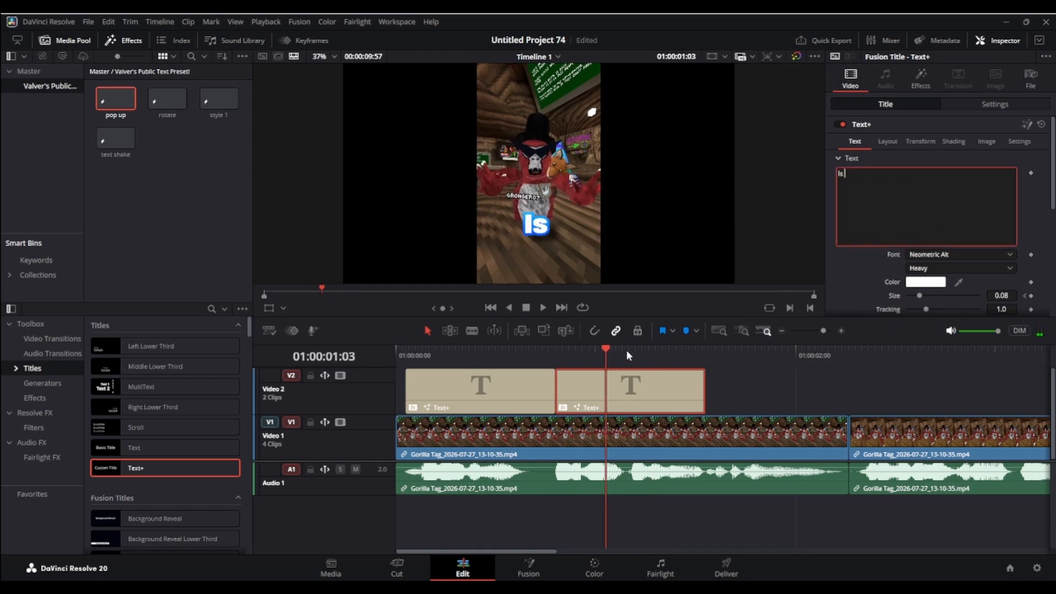
Paste a third pop-up title over the latter part of the "Is" title and replace its text with "My".
click(572, 350)
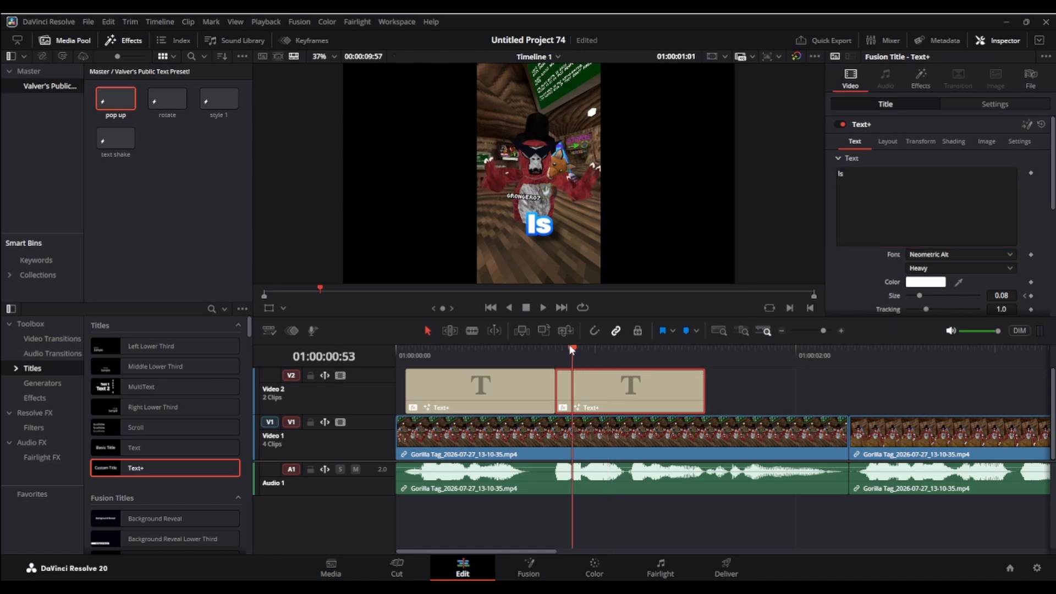
mouse_move(572, 349)
mouse_down()
mouse_move(543, 355)
mouse_move(607, 344)
mouse_move(571, 351)
mouse_move(584, 365)
mouse_up()
key(ctrl+v)
click(924, 169)
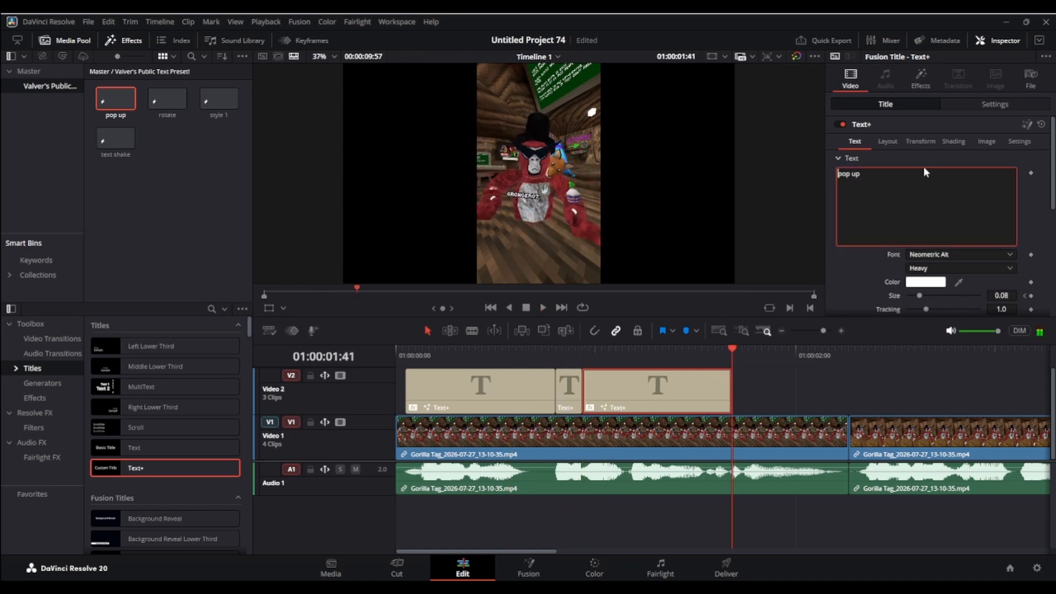
drag(872, 174, 824, 173)
key(BackSpace)
Play back the captions to time the next word, then paste a title over the end of "My" and set its text to "Editing".
click(489, 350)
key(space)
key(space)
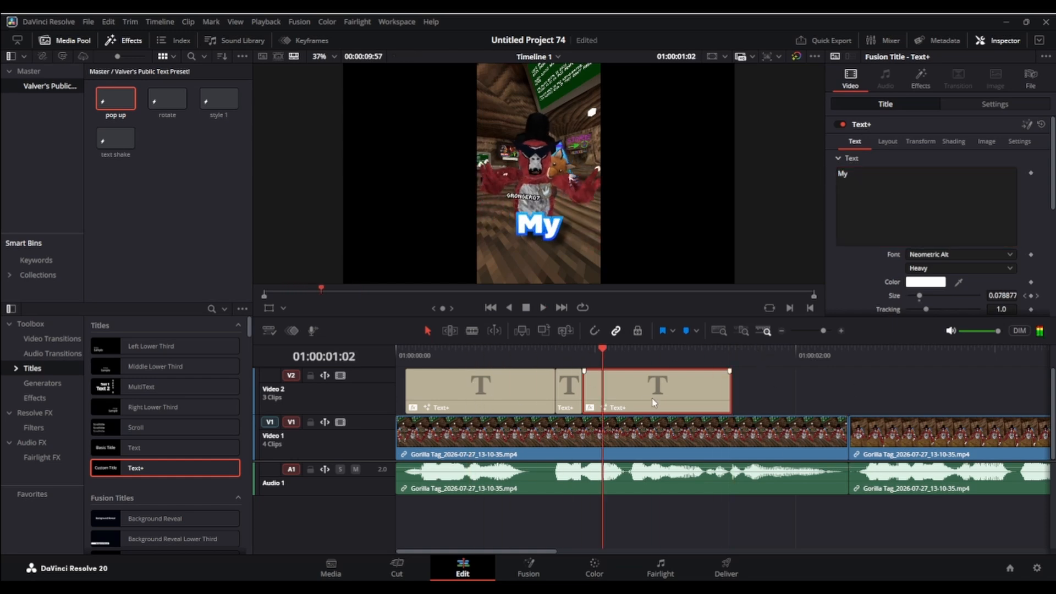
key(space)
key(space)
drag(640, 343, 629, 367)
key(ctrl+v)
double_click(842, 174)
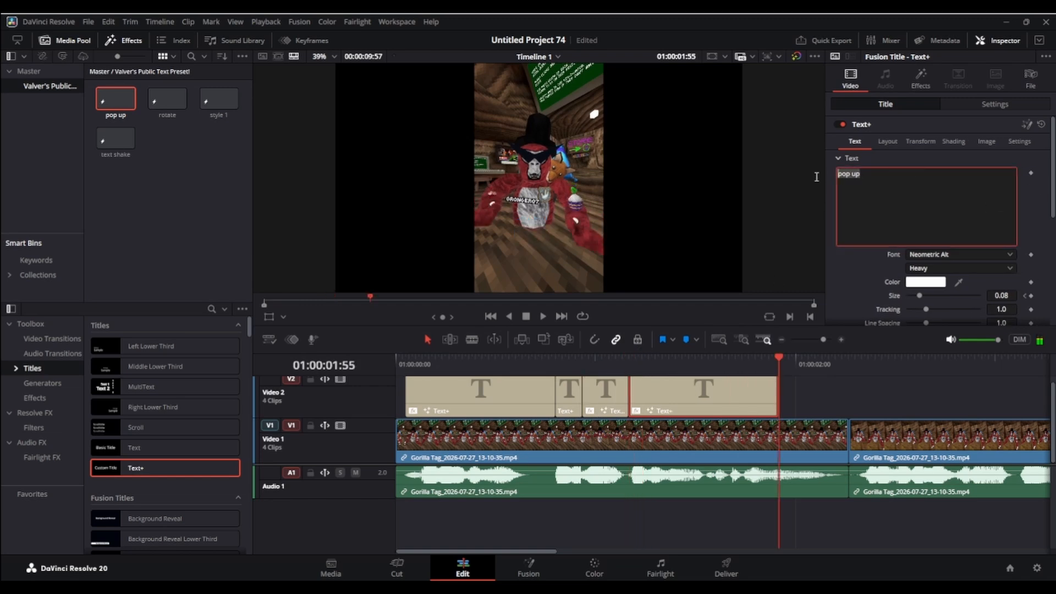
text(Editing)
Paste a title at 01:00:01:33, replace its text with "Tutorial", and trim its end to the cut after the first video clip.
drag(779, 356, 705, 373)
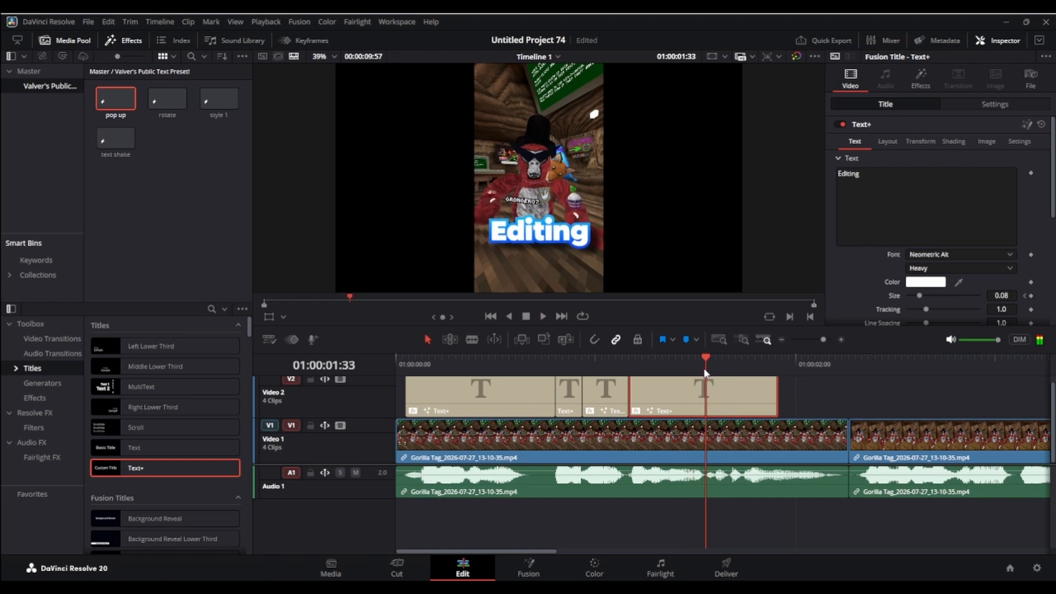
key(ctrl+v)
click(901, 211)
drag(863, 173, 814, 170)
key(BackSpace)
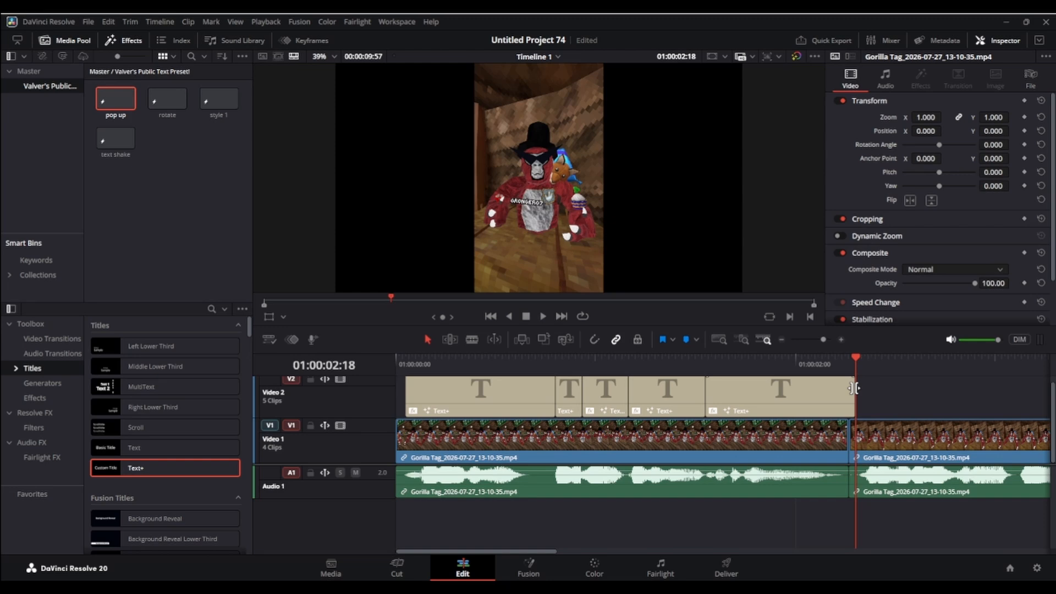
drag(853, 389, 367, 419)
Play back the five opening captions from the timeline start and save the project.
key(space)
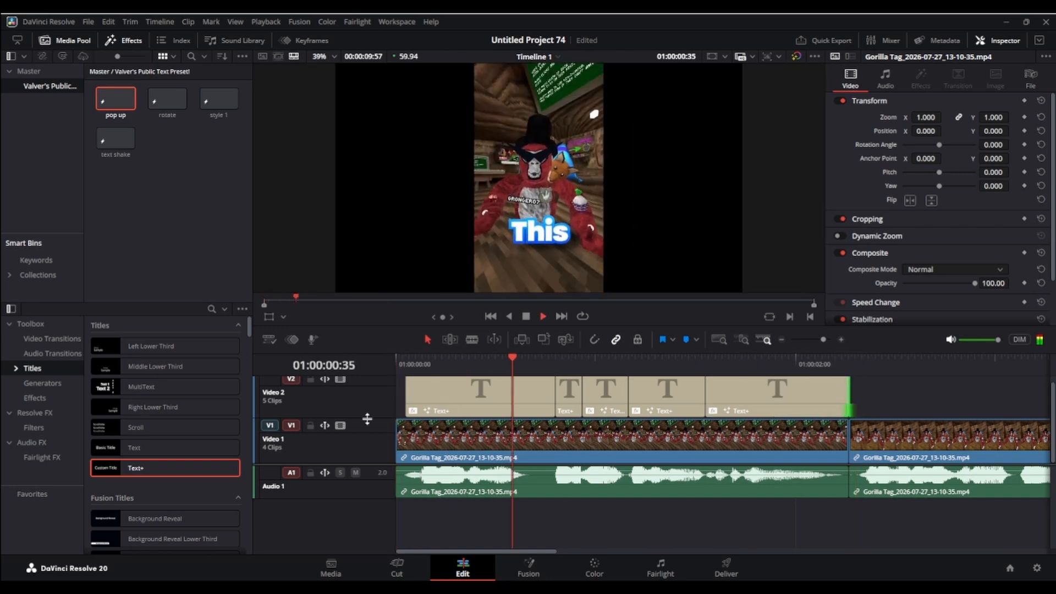
key(space)
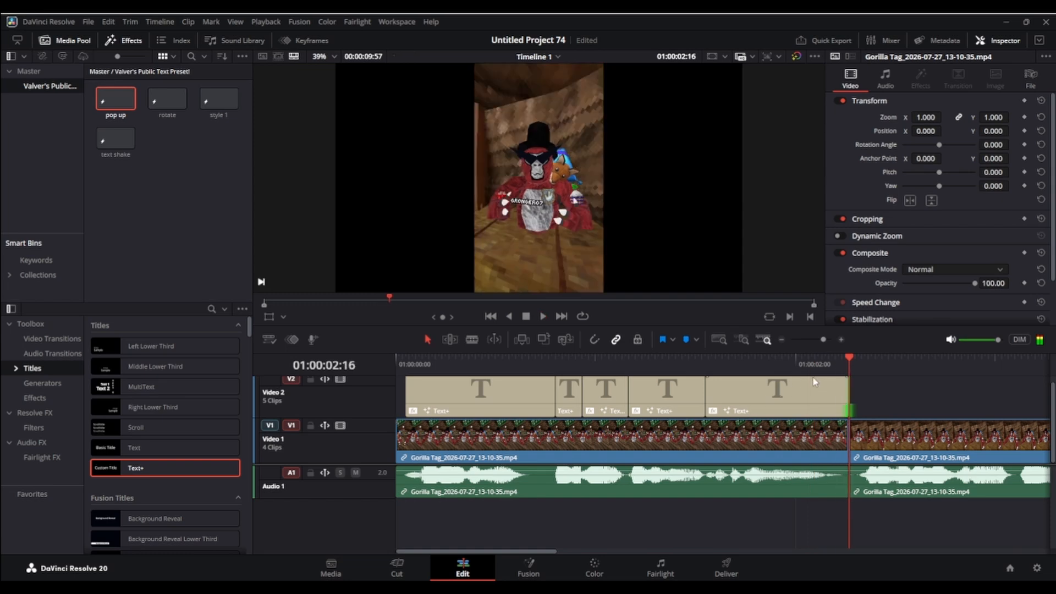
drag(847, 362, 447, 440)
key(ctrl+s)
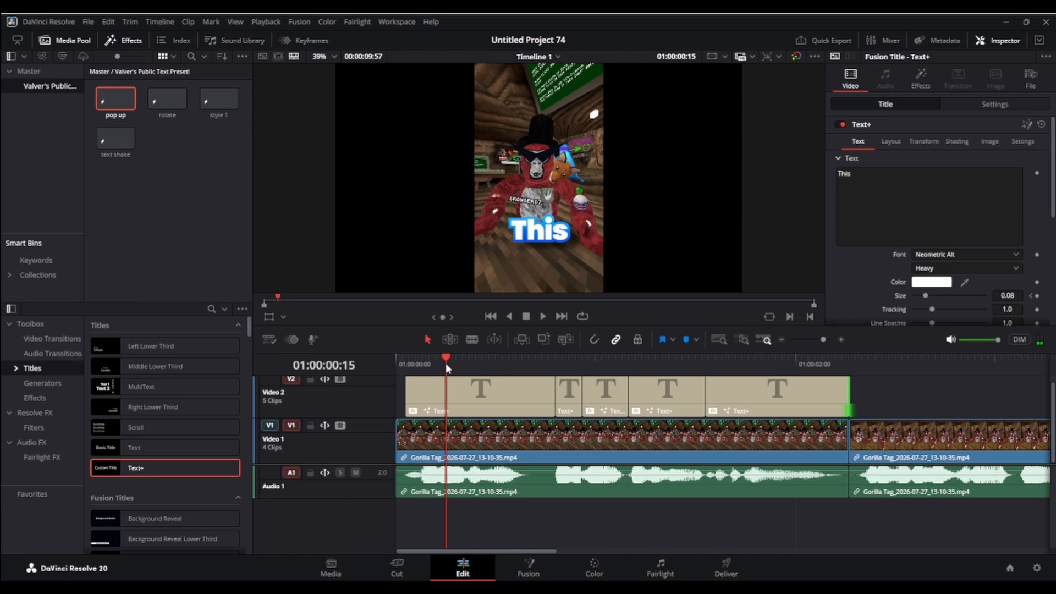
Paste a pop-up title at 01:00:08:41, where the last clip's speech begins, and replace its text with "So".
click(440, 385)
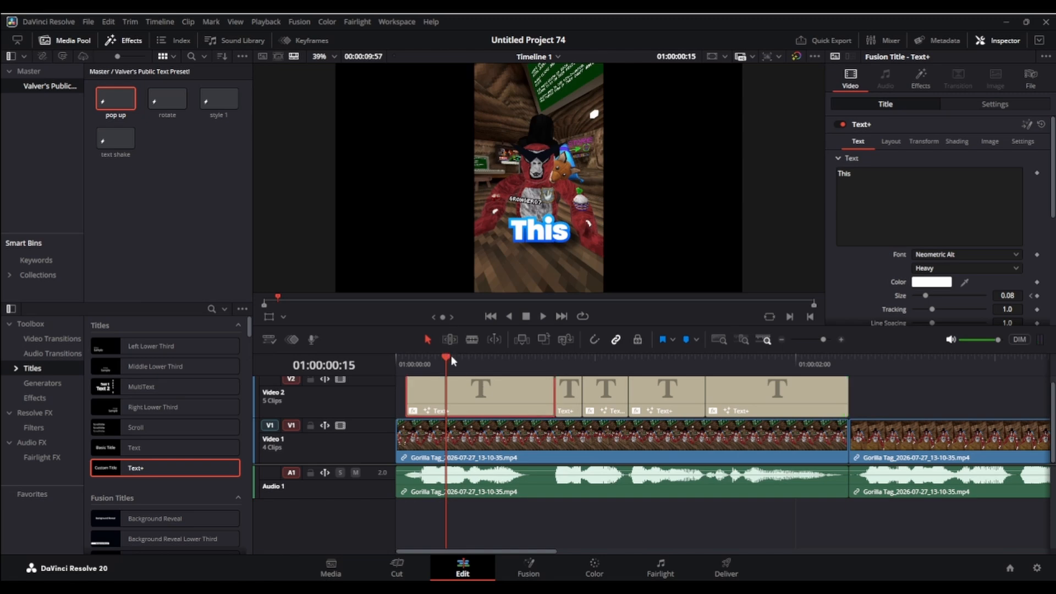
drag(451, 355, 455, 430)
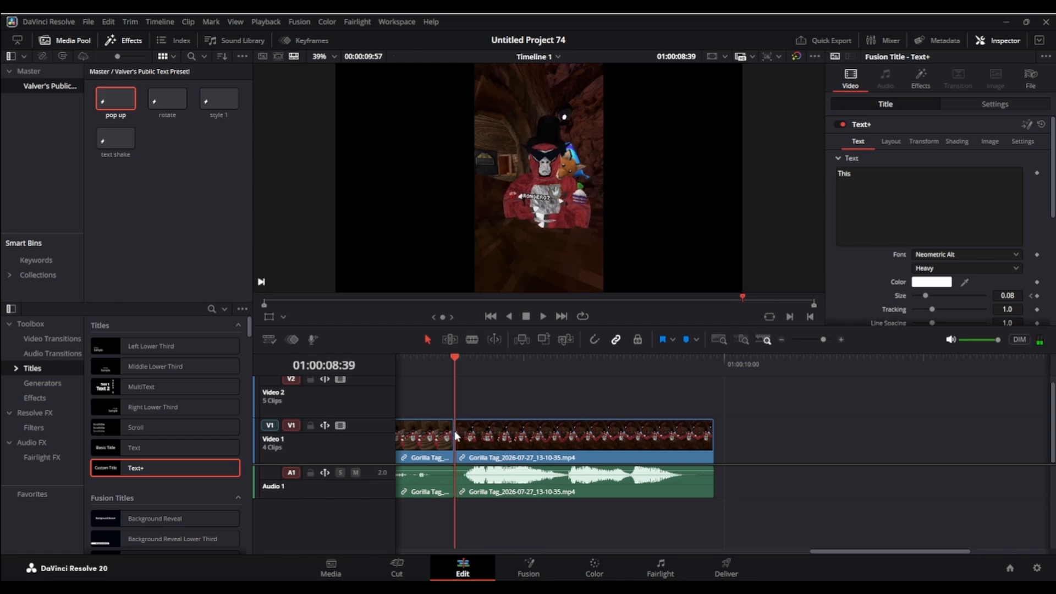
key(space)
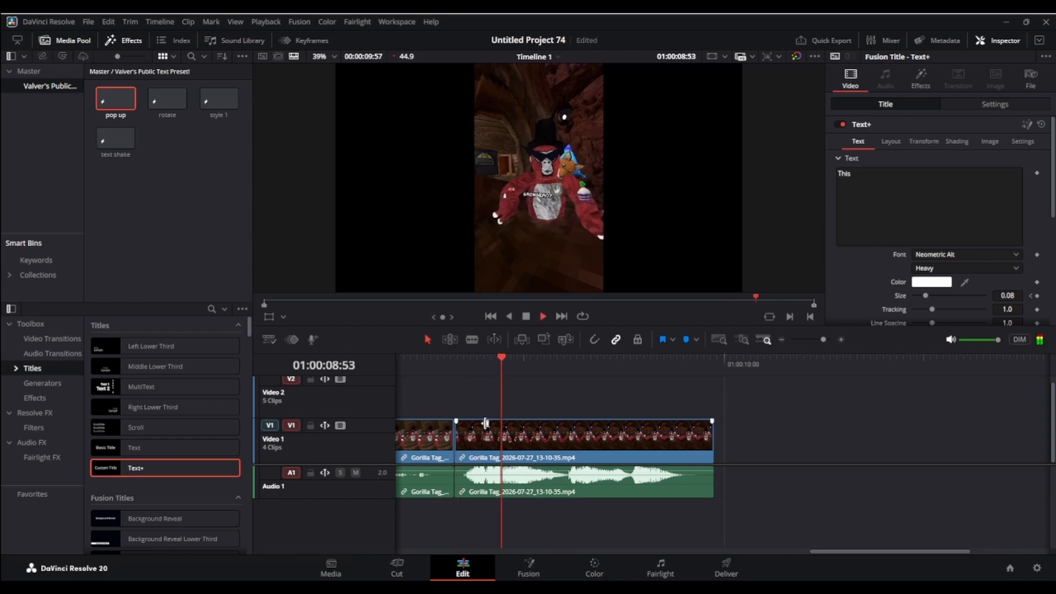
key(space)
drag(517, 385, 461, 406)
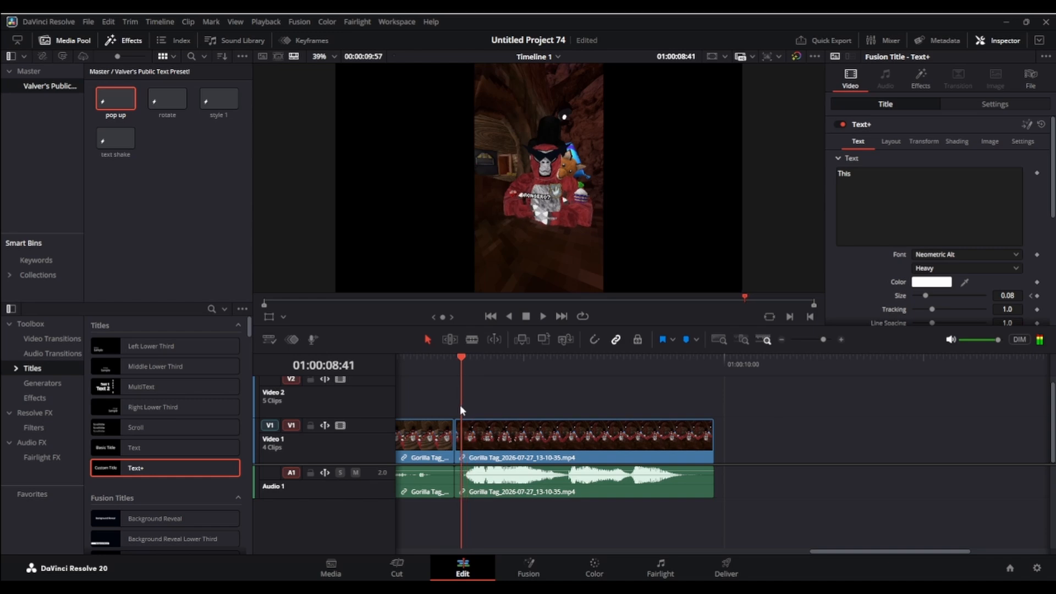
key(ctrl+v)
drag(655, 410, 550, 416)
click(877, 211)
key(ctrl+a)
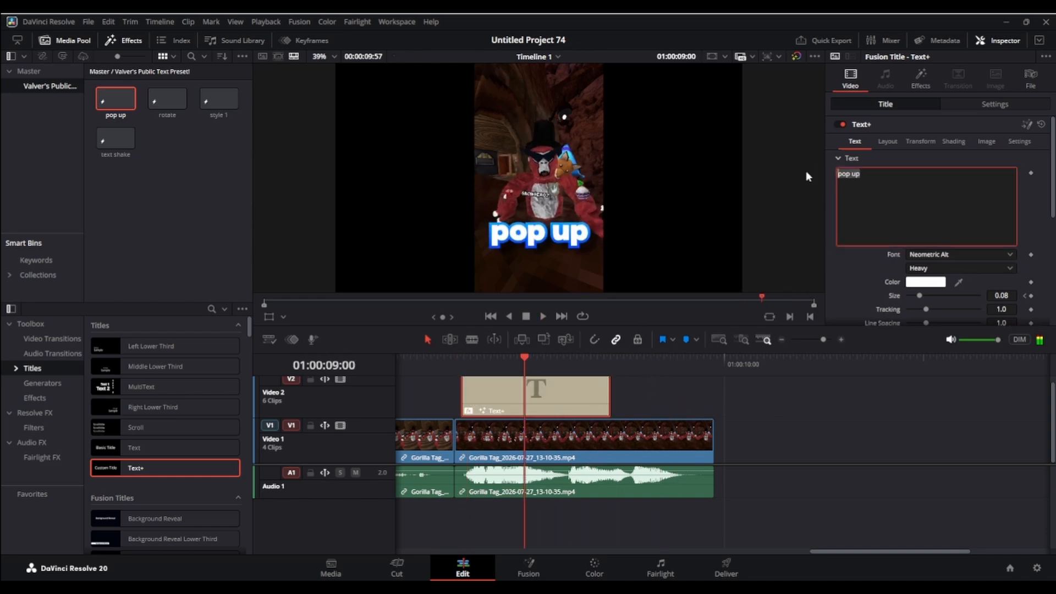
key(BackSpace)
text(So)
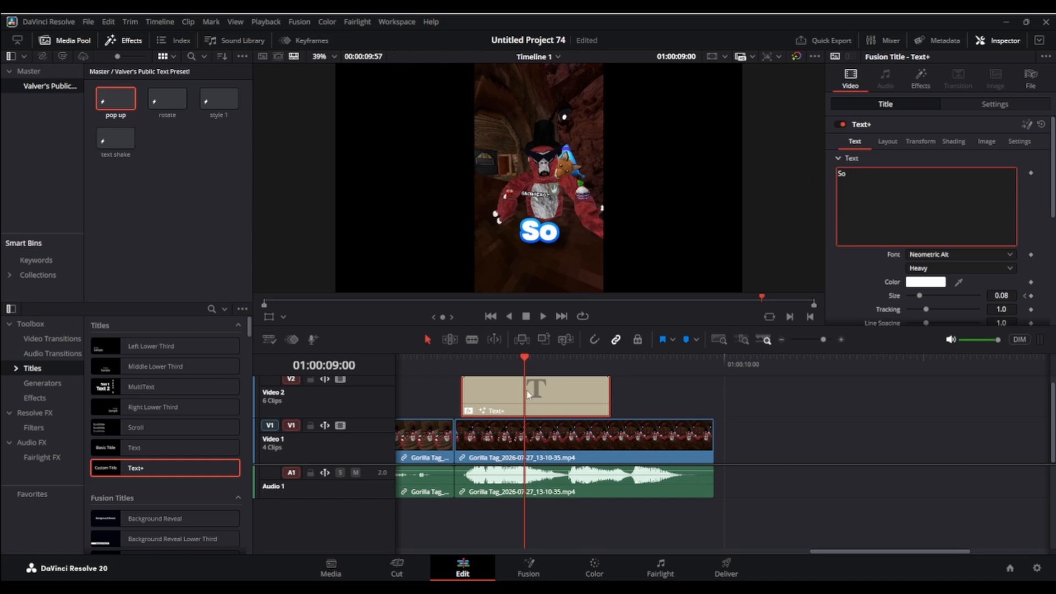
Play the last clip to time its words and paste further pop-up titles from 01:00:09:13, with the final one reading "Go".
drag(529, 359, 447, 360)
key(space)
key(space)
key(space)
key(space)
key(space)
key(space)
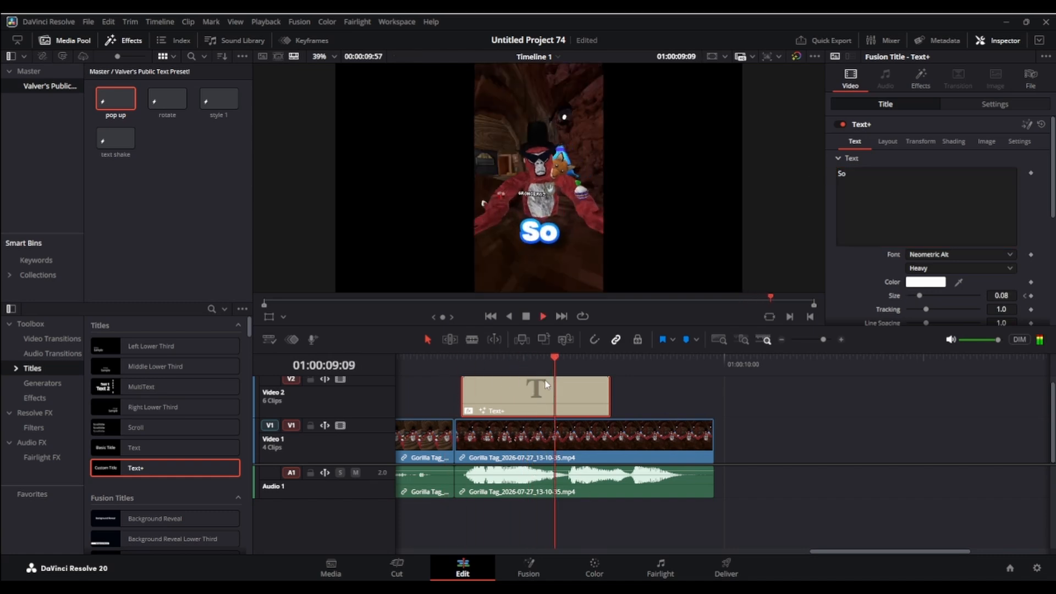
drag(593, 359, 568, 365)
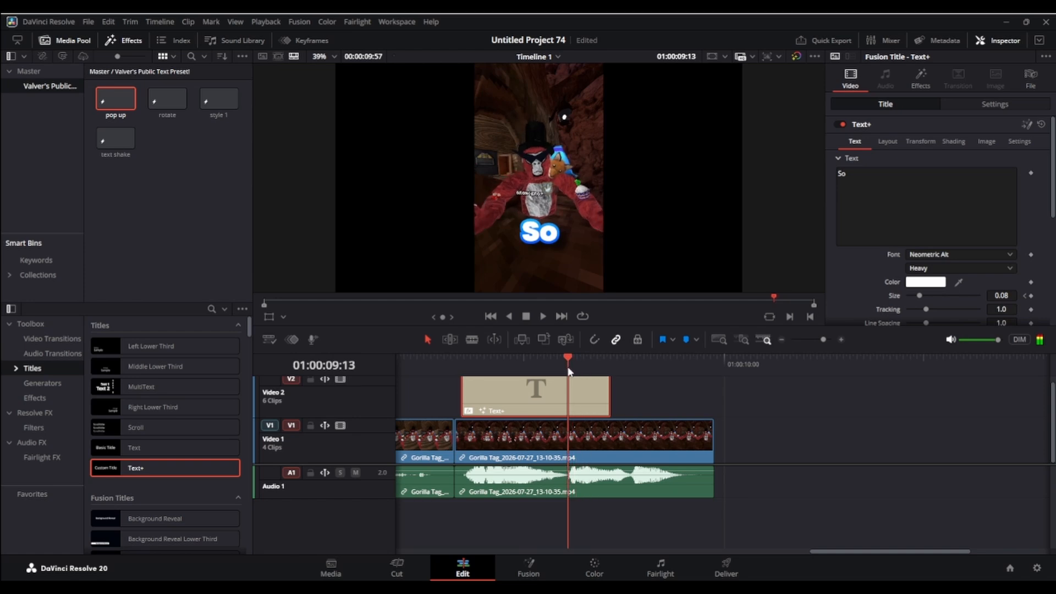
key(ctrl+v)
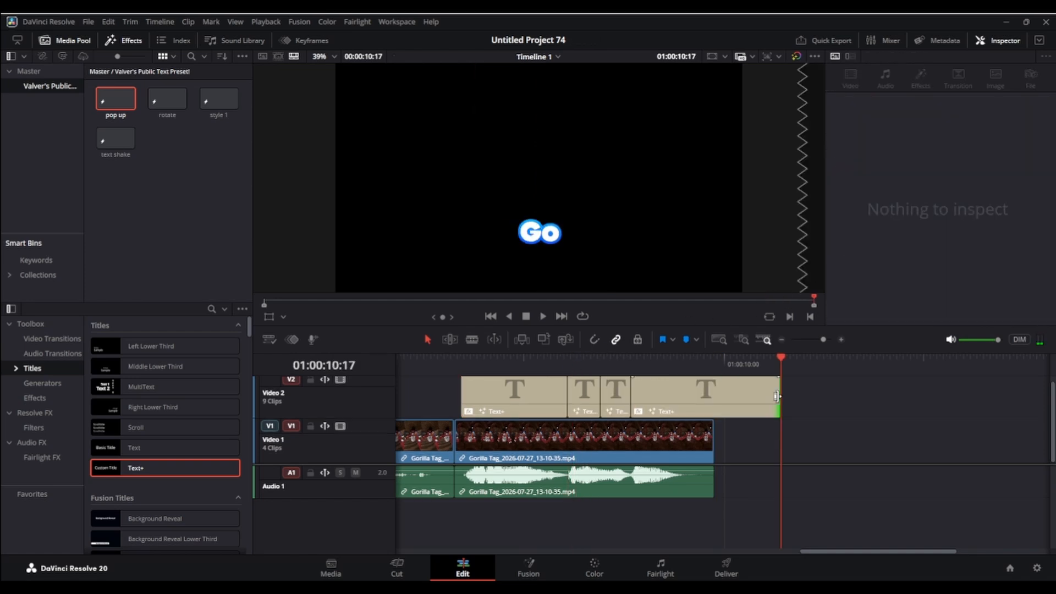
Trim the "Go" title to the end of the last video clip, then play back the closing captions.
drag(779, 395, 714, 395)
drag(777, 360, 435, 423)
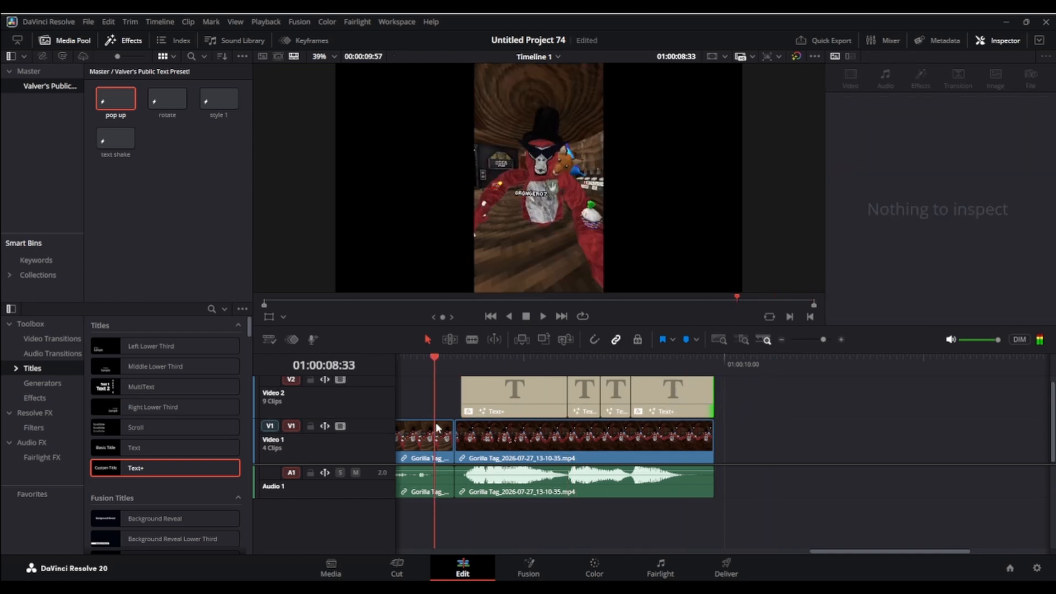
key(space)
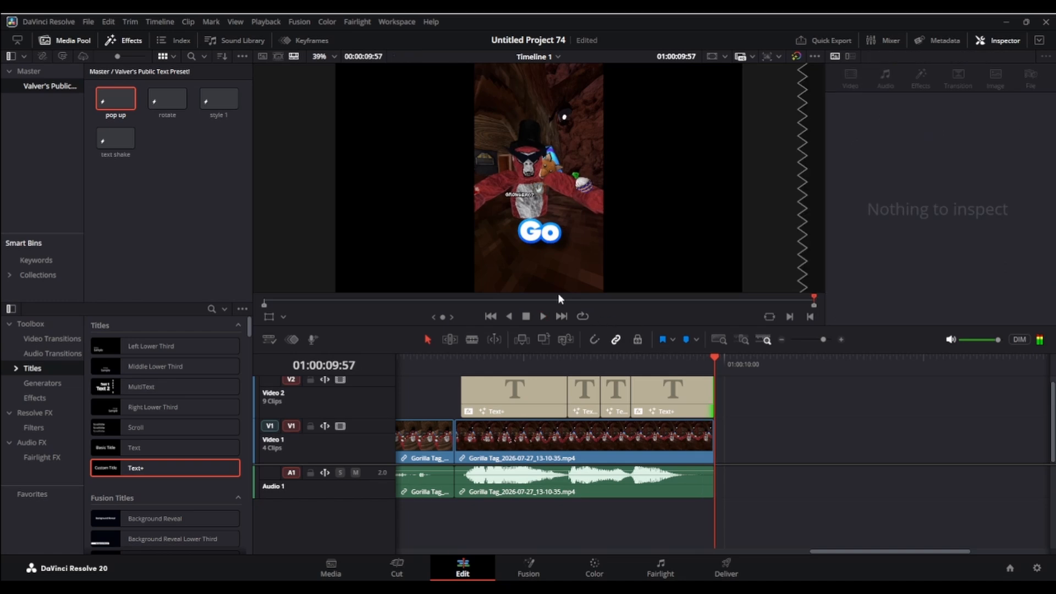
click(358, 301)
key(Home)
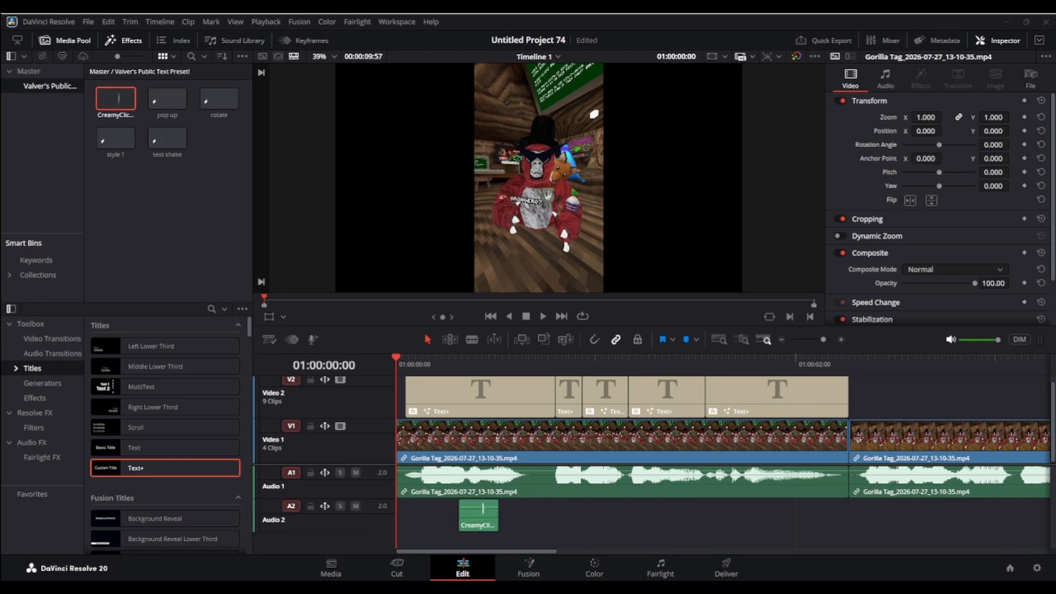
Shorten the CreamyClick sound on Audio 2, align it with the start of the "This" title, and listen to it.
drag(460, 516, 416, 526)
click(434, 508)
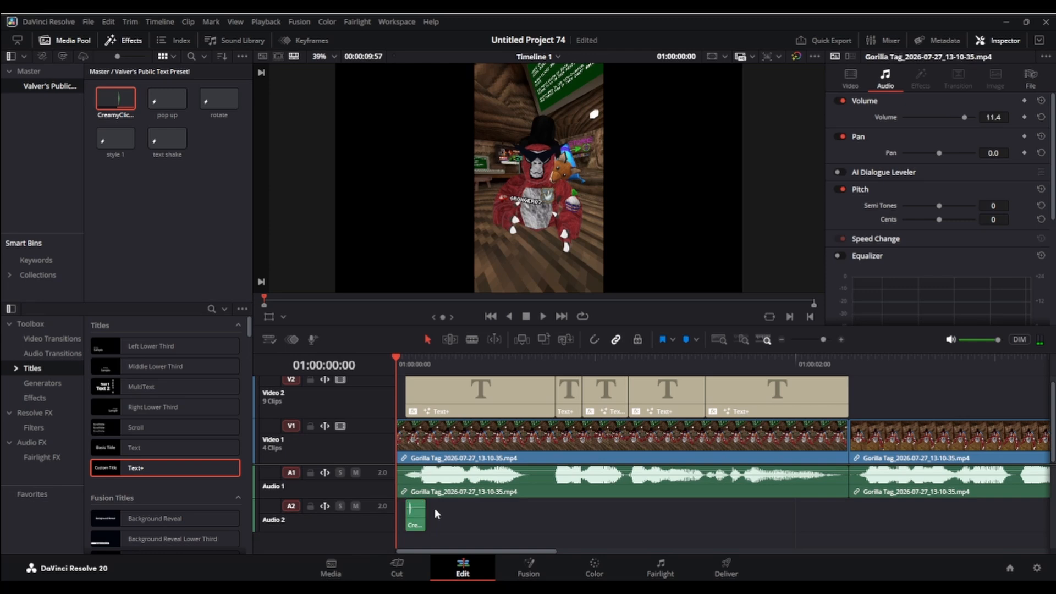
key(space)
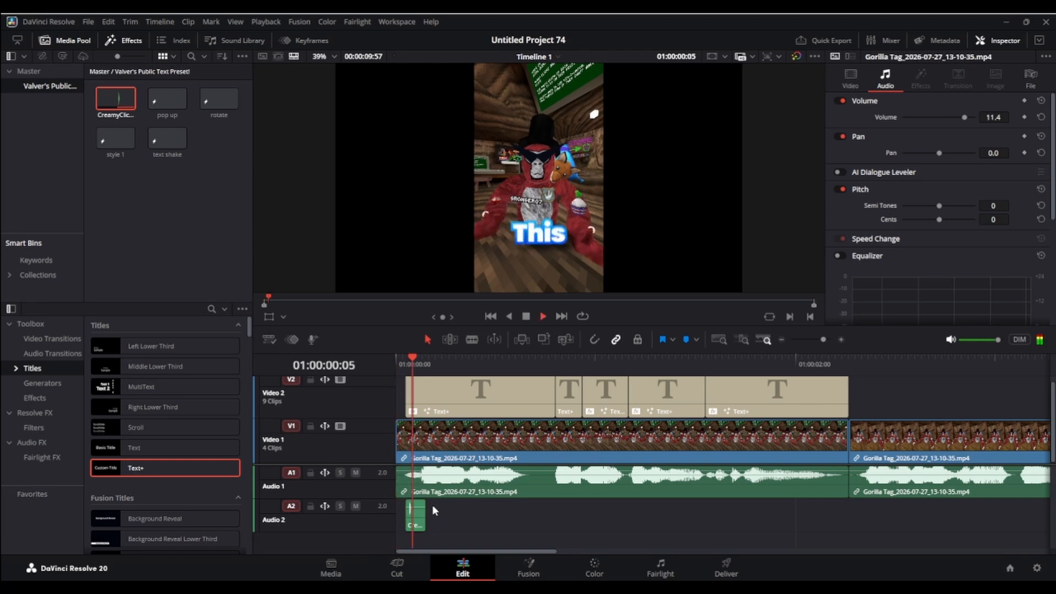
key(space)
Set the volume of the CreamyClick sound on Audio 2 to 11.1.
click(408, 511)
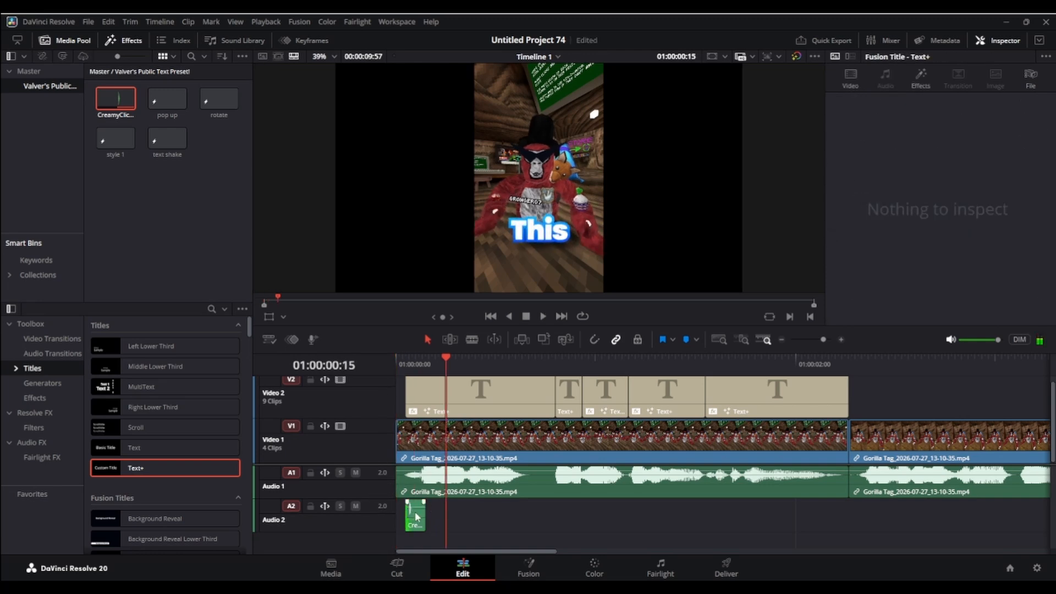
click(417, 514)
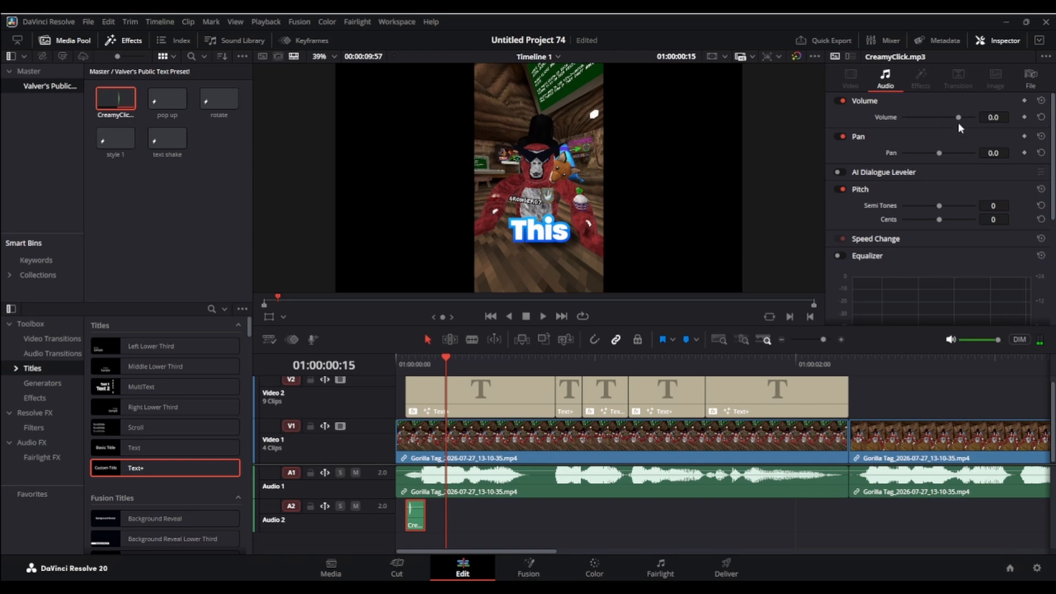
click(993, 117)
text(11.1)
click(433, 508)
Duplicate the CreamyClick sound on Audio 2 at the starts of the "Is", "My", "Editing" and "Tutorial" titles.
click(418, 520)
drag(451, 357, 559, 394)
key(ctrl+v)
key(ctrl+v)
key(ctrl+v)
key(ctrl+v)
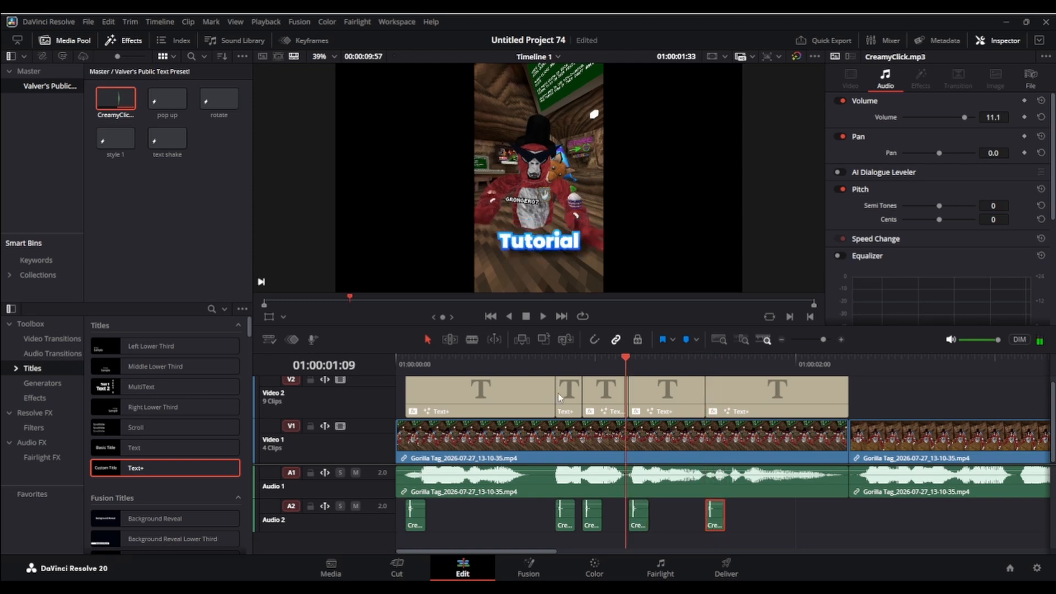
Save the project after playing back the opening captions with their click sounds, and replay them from the timeline start.
key(Home)
key(space)
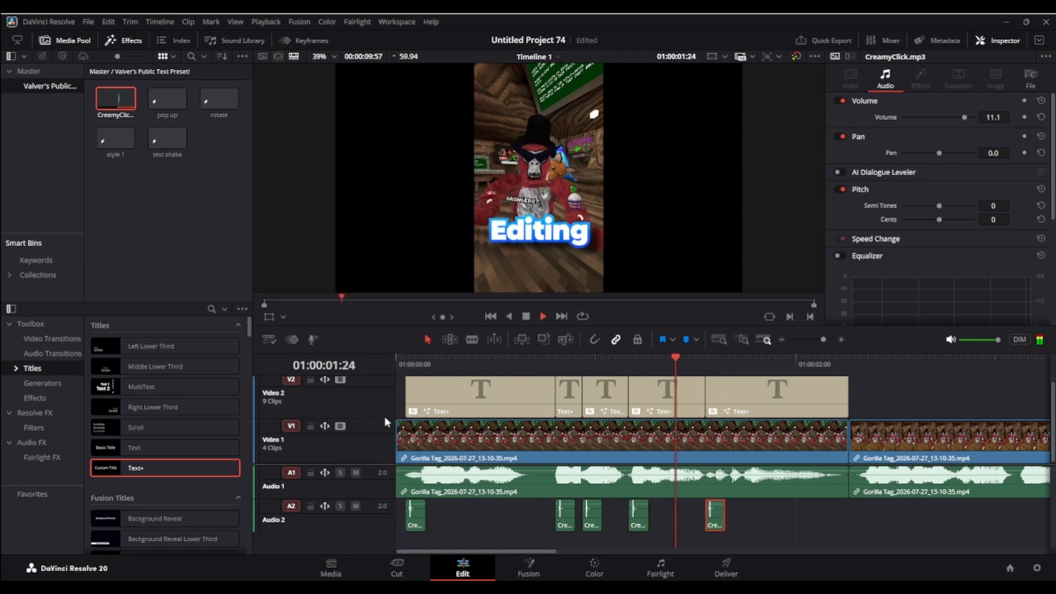
key(space)
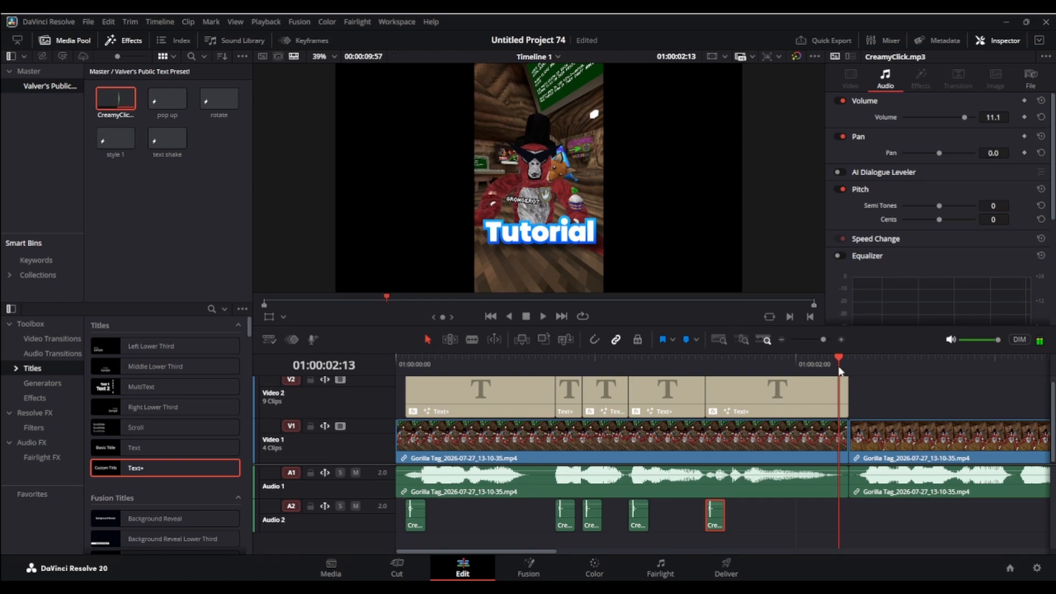
key(ctrl+s)
drag(849, 374, 399, 380)
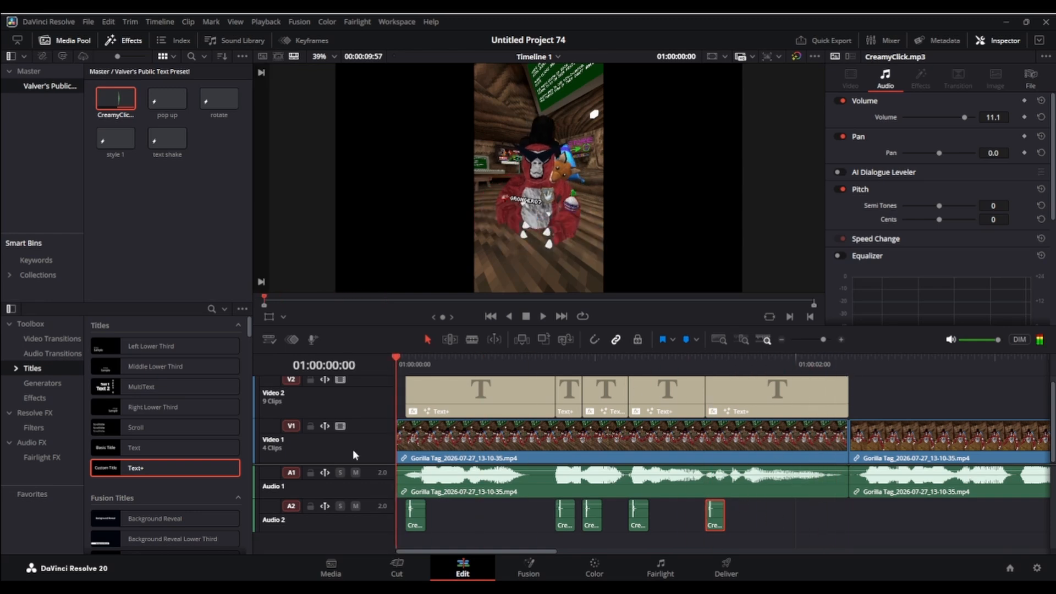
key(space)
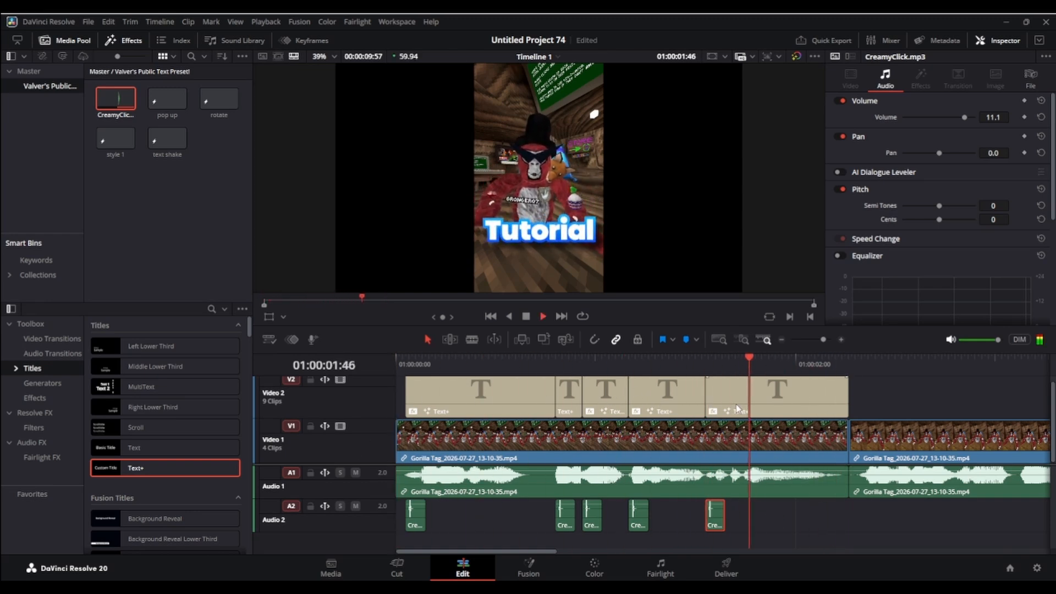
Paste the CreamyClick sound on Audio 2 at the starts of the last four titles and play that section back.
key(space)
drag(829, 358, 511, 358)
click(562, 318)
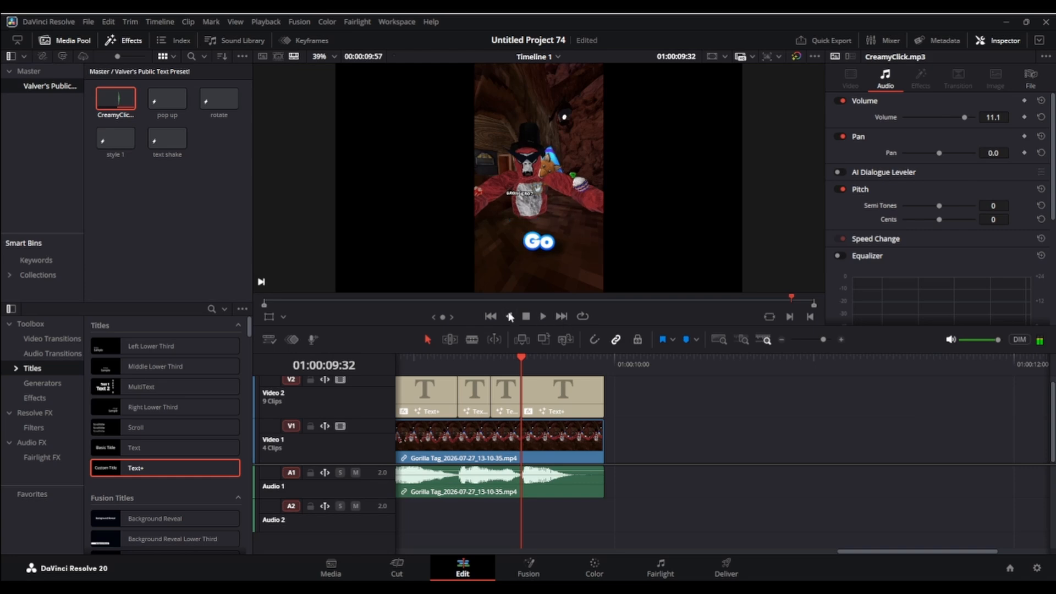
click(491, 317)
drag(492, 358, 697, 383)
key(ctrl+v)
key(ctrl+v)
key(ctrl+v)
key(ctrl+v)
drag(698, 383, 486, 426)
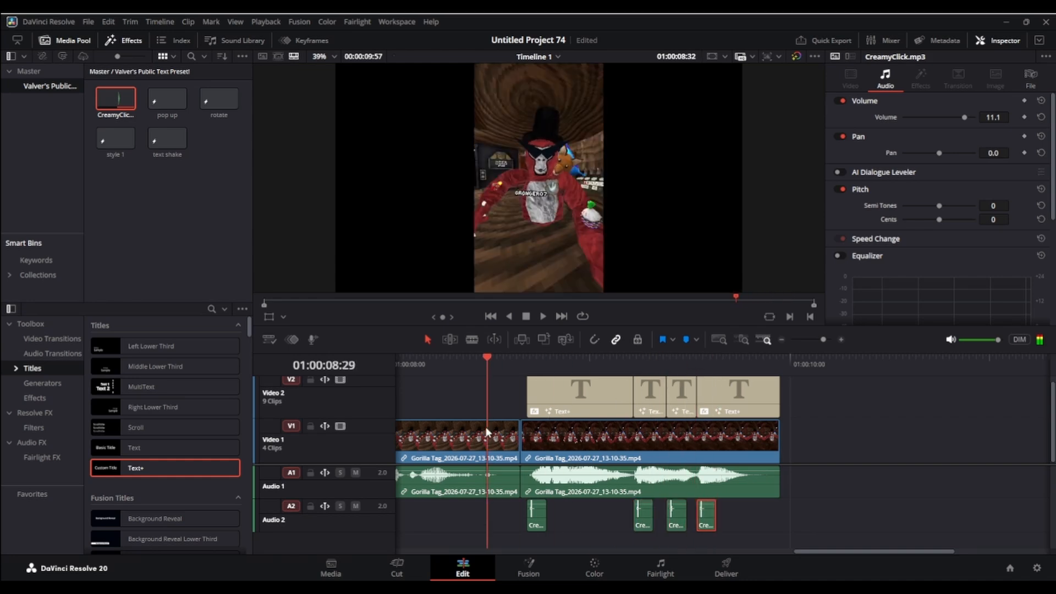
key(space)
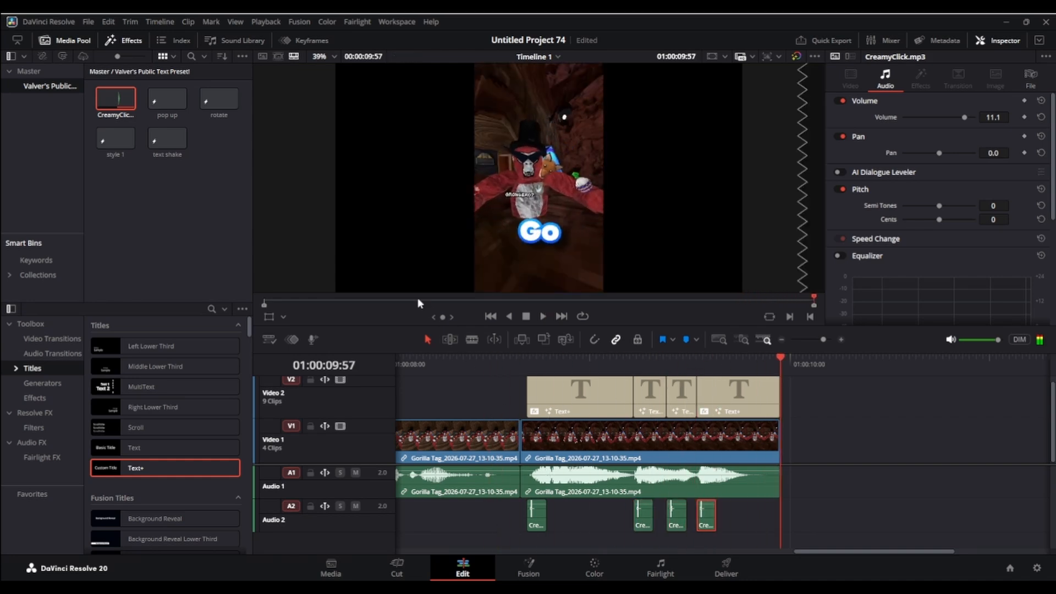
Listen through the second gameplay clip and place Screenshot 2026-07-04 202757.png above it on Video 3 at 01:00:04:57.
key(Home)
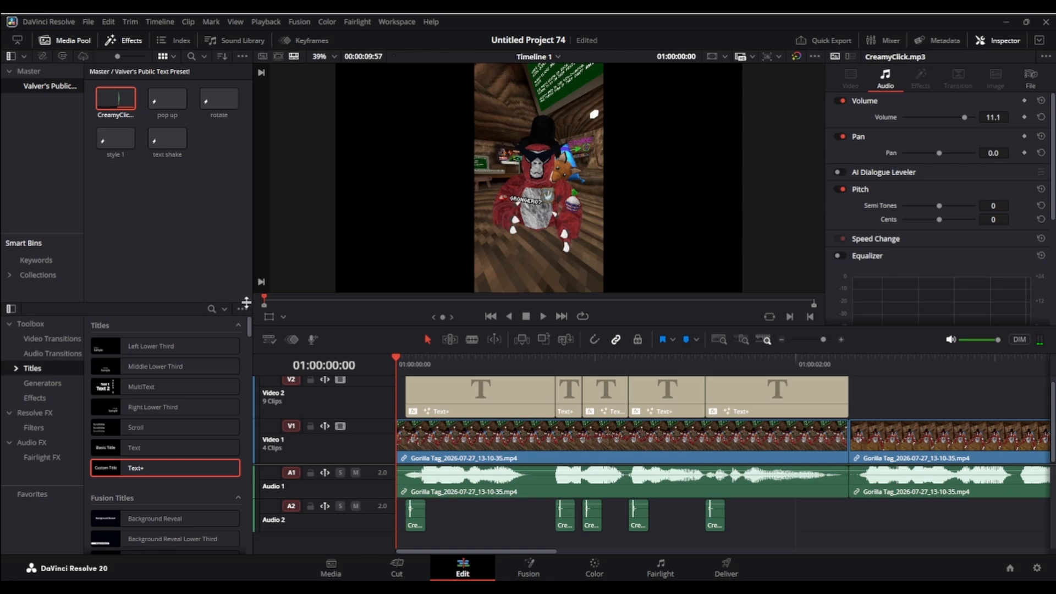
click(479, 296)
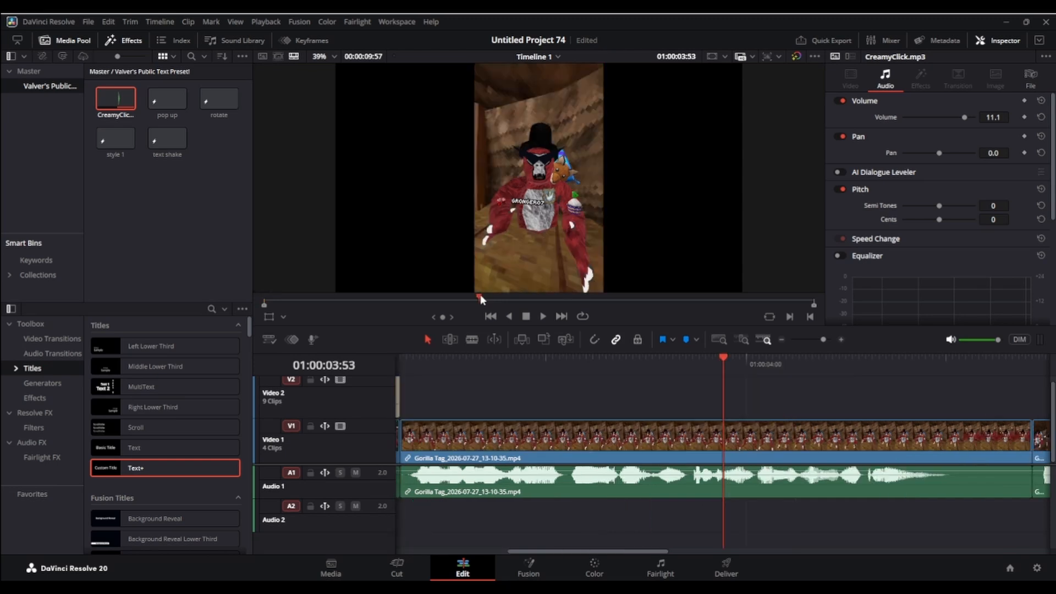
drag(722, 366, 408, 438)
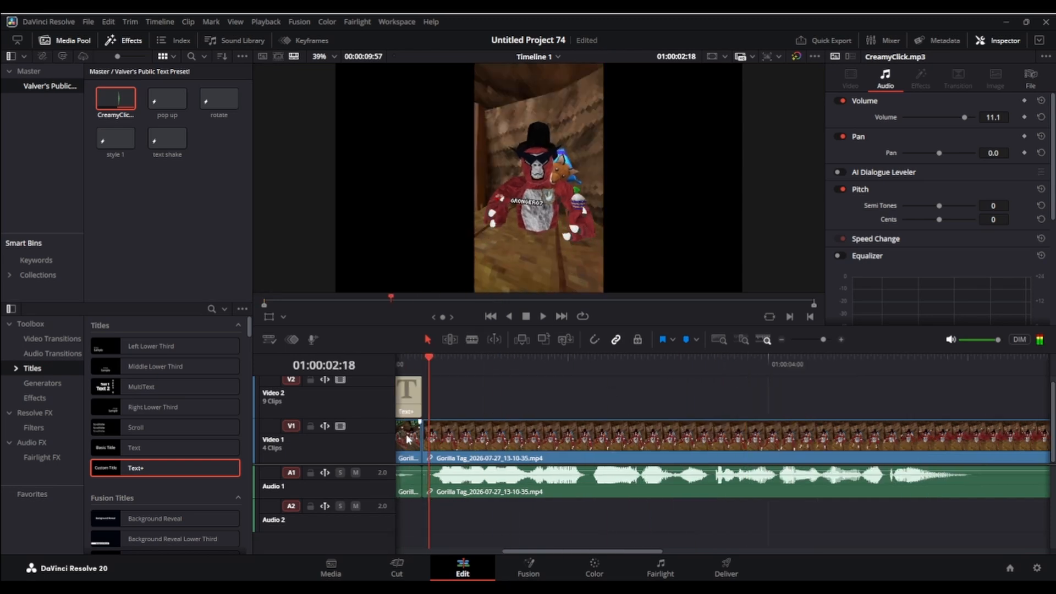
key(space)
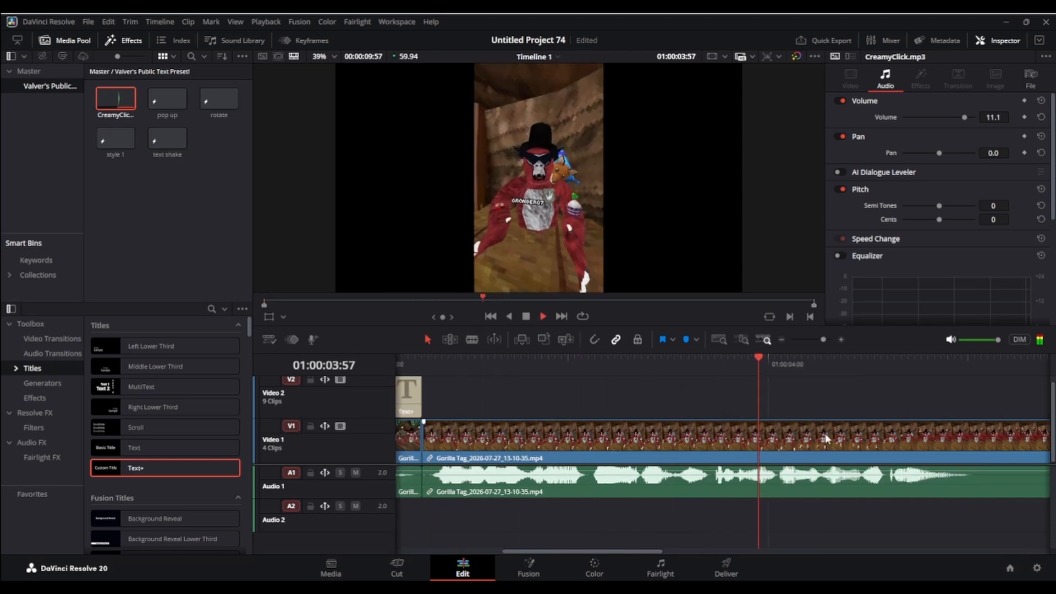
key(space)
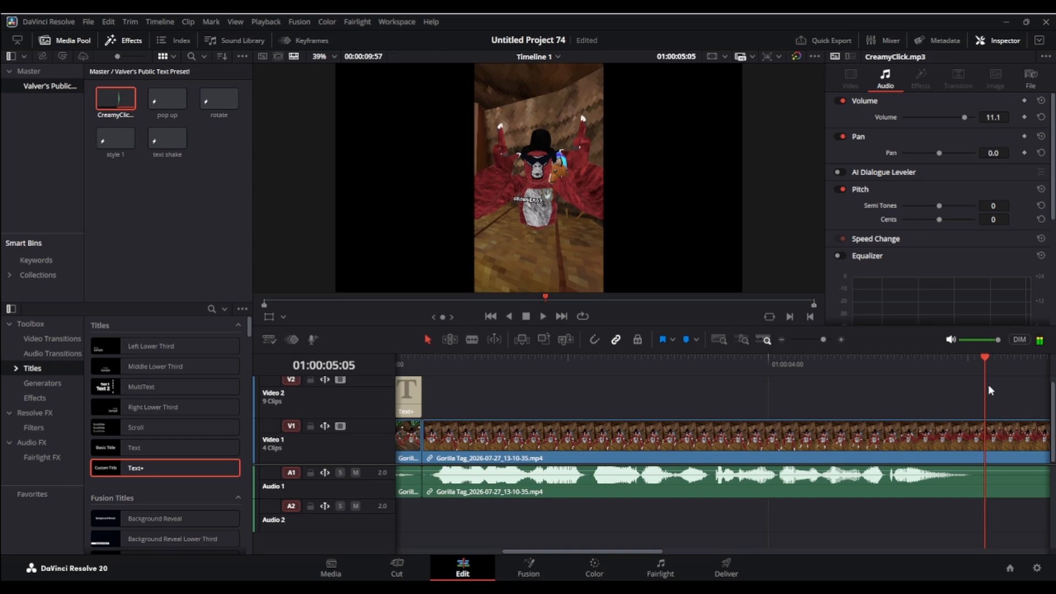
drag(986, 384, 958, 387)
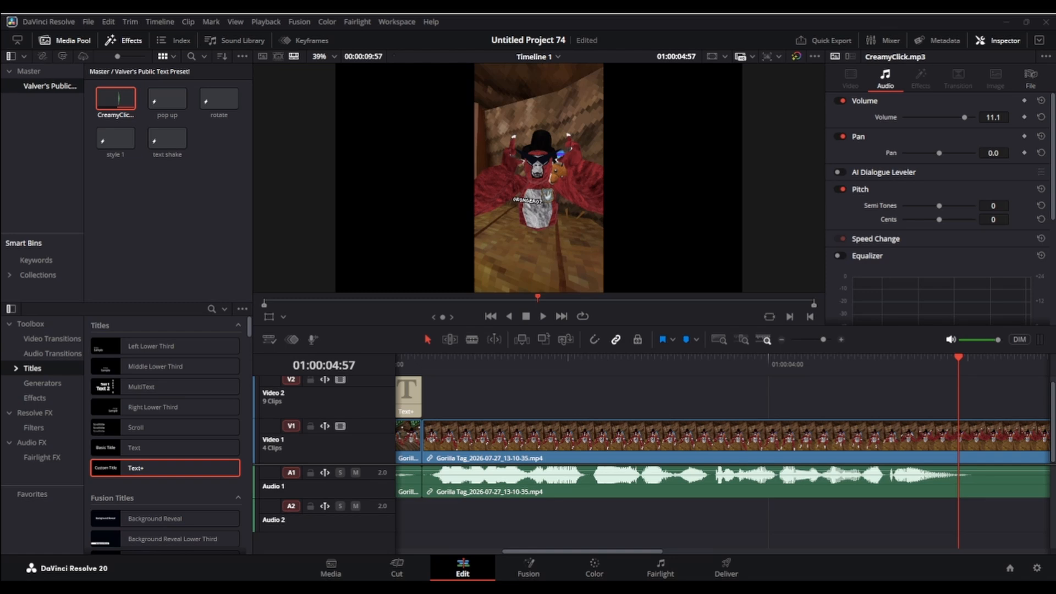
drag(935, 393, 958, 401)
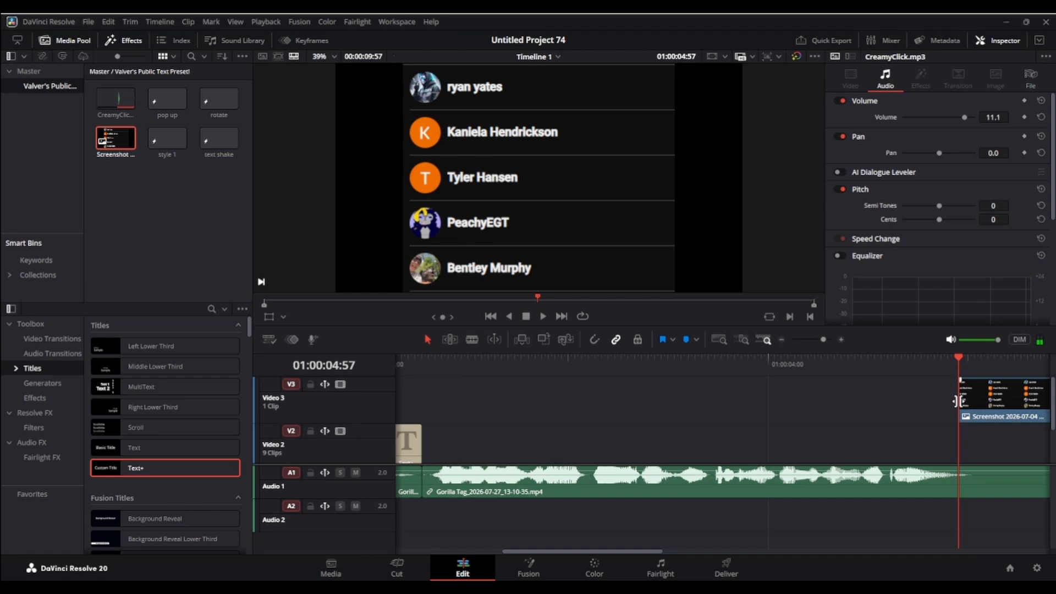
click(992, 404)
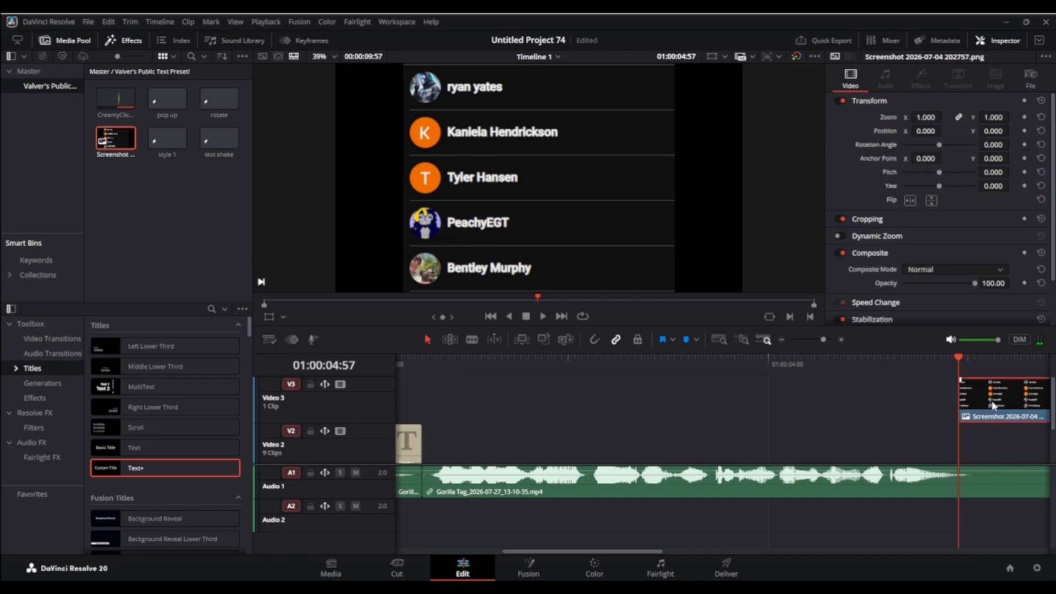
Move the screenshot from Video 3 down to Video 2 and shift its start to 01:00:04:52.
drag(961, 365, 885, 374)
click(752, 493)
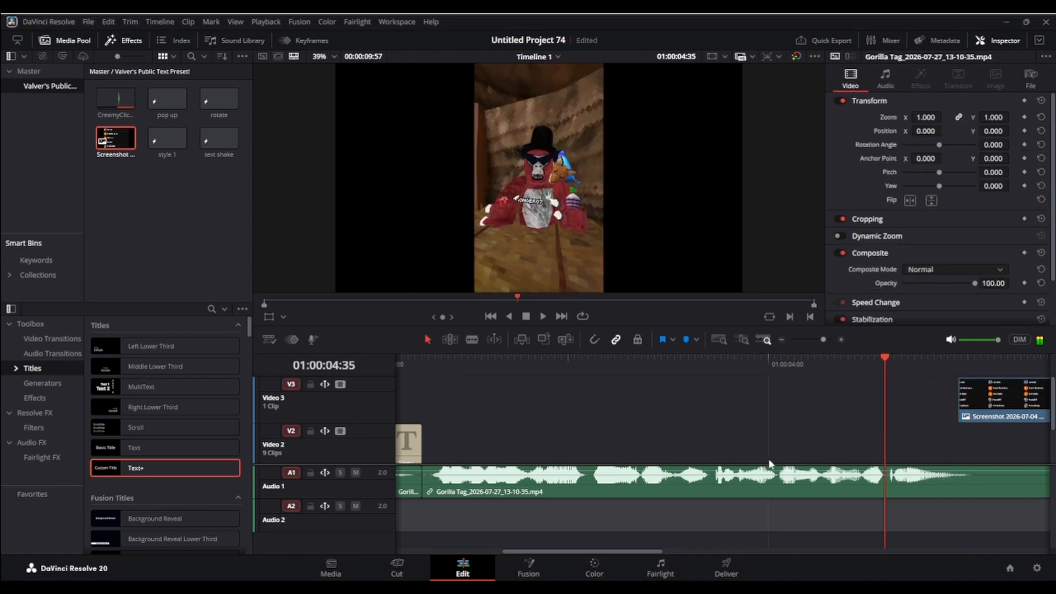
click(408, 439)
scroll(508, 449, down, 2)
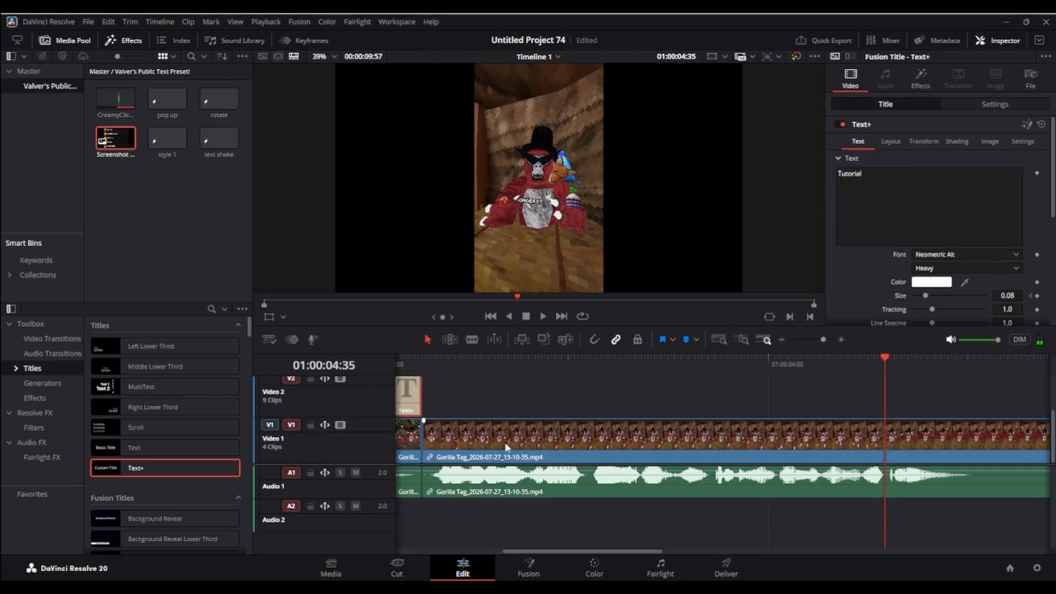
click(911, 503)
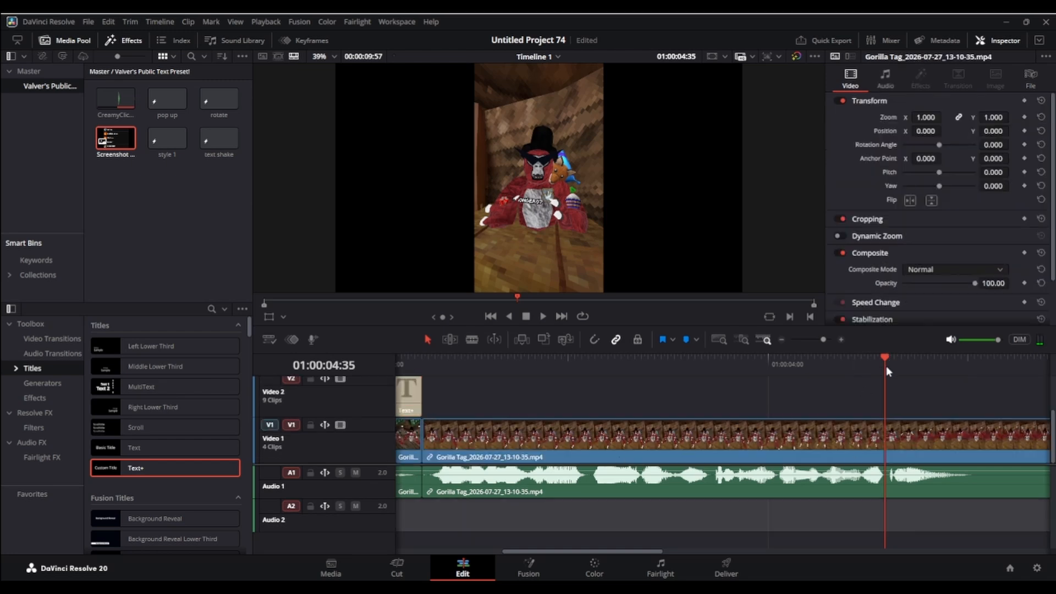
scroll(948, 404, up, 2)
drag(974, 395, 971, 428)
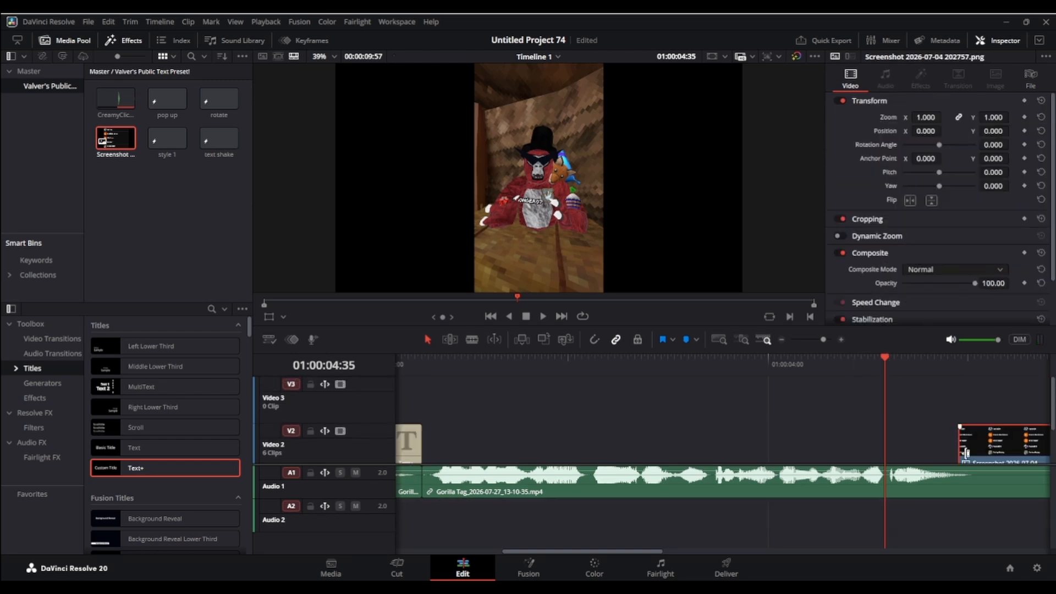
scroll(963, 425, down, 2)
drag(879, 365, 944, 364)
click(925, 375)
drag(992, 394, 977, 394)
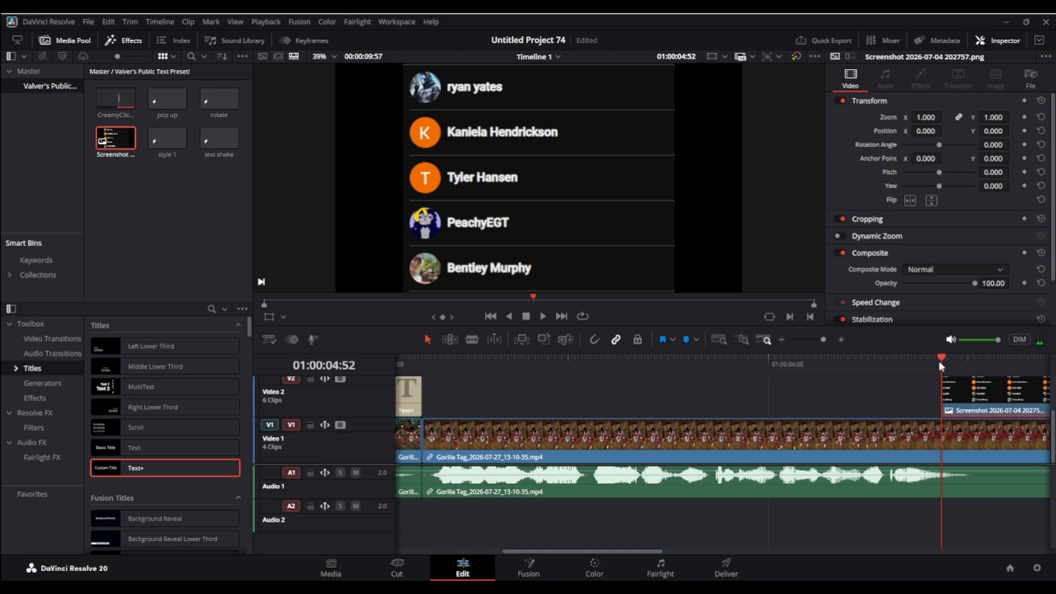
Split the screenshot where the second gameplay clip ends and delete the remainder.
drag(939, 363, 507, 381)
key(ctrl+b)
click(592, 410)
key(Delete)
Shrink the screenshot to a zoom of 0.280 and raise it above the character with a Y position of 385.
click(523, 401)
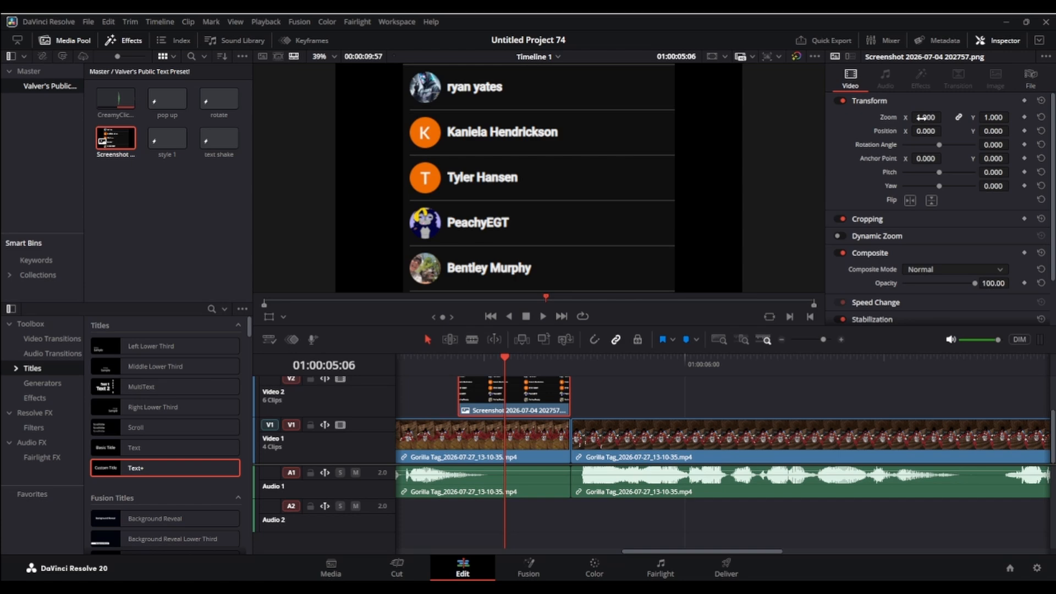
drag(922, 117, 837, 117)
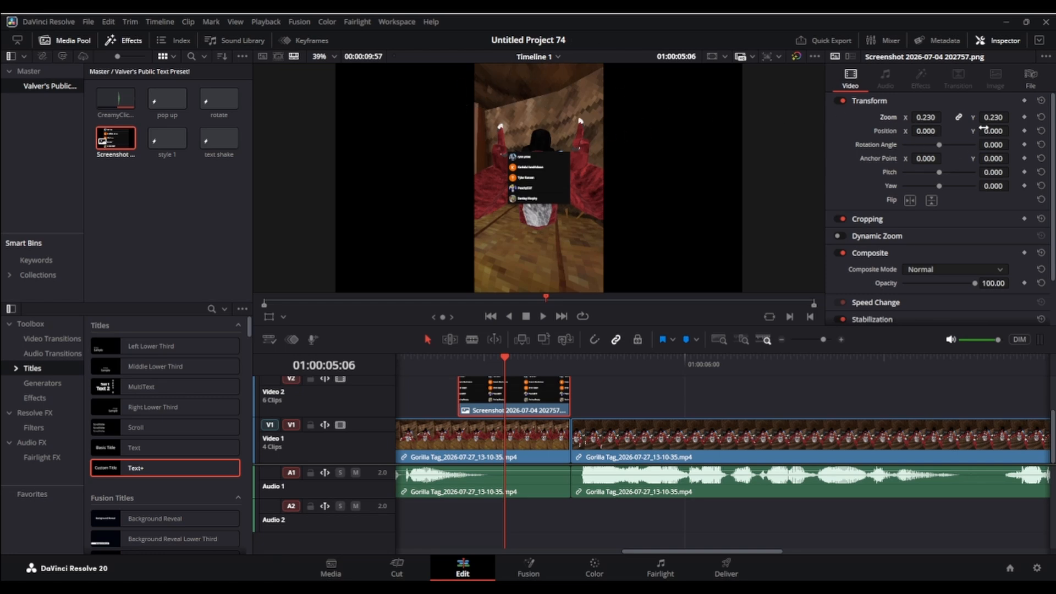
drag(989, 129, 1012, 130)
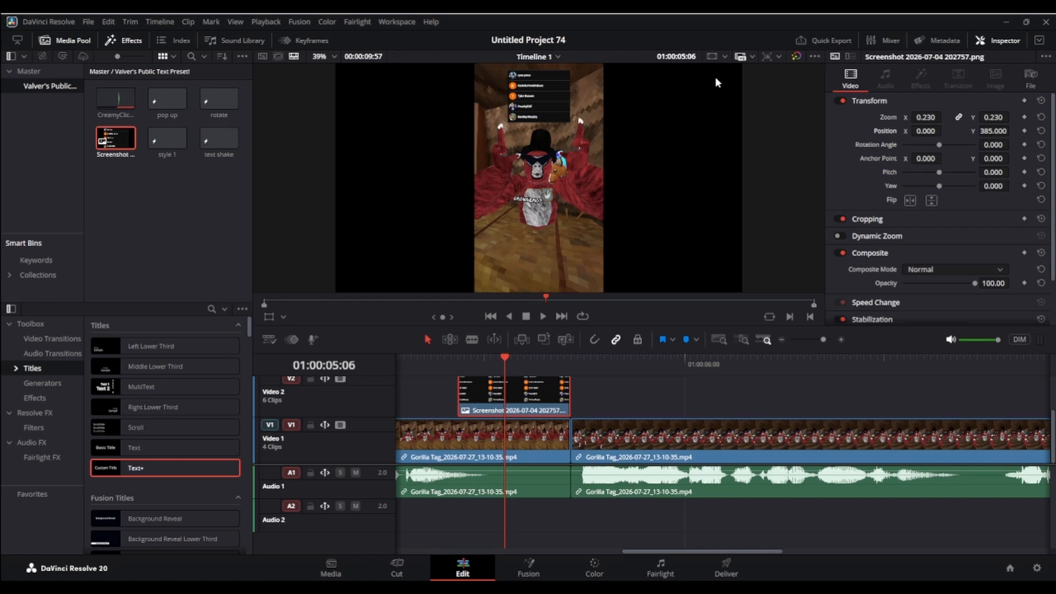
drag(500, 357, 458, 359)
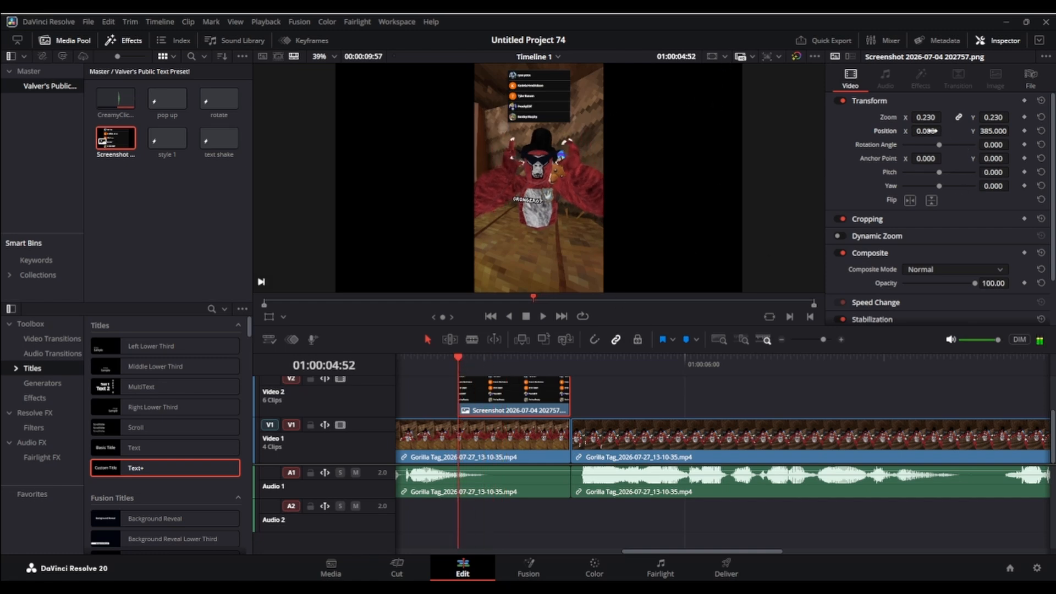
drag(930, 117, 945, 116)
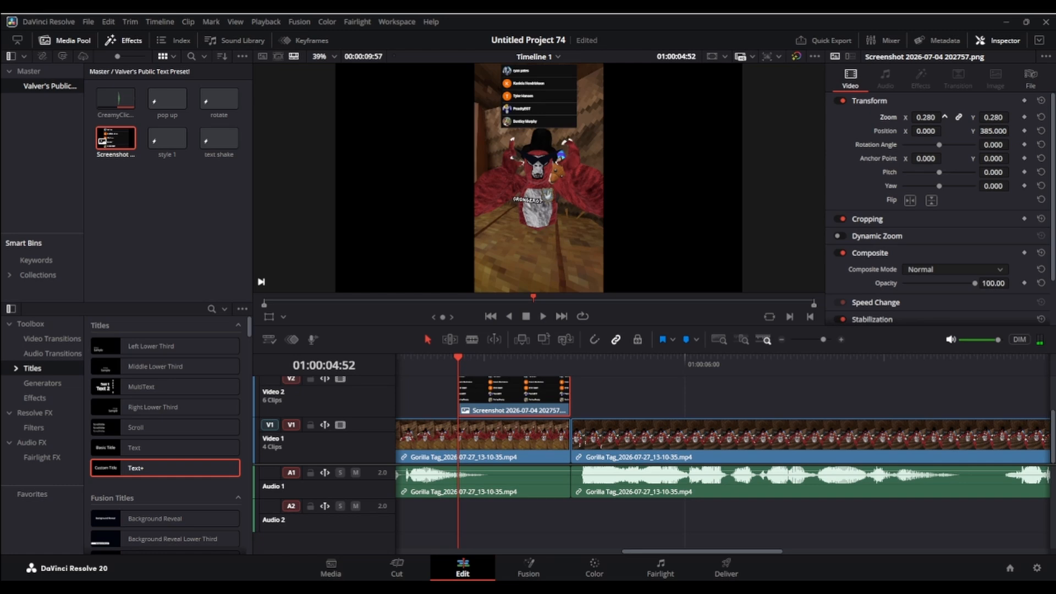
Add zoom keyframes to the screenshot at its first frame and five frames in, at 01:00:04:57, saving the project in between.
click(1024, 117)
key(ctrl+s)
key(Right)
key(Right)
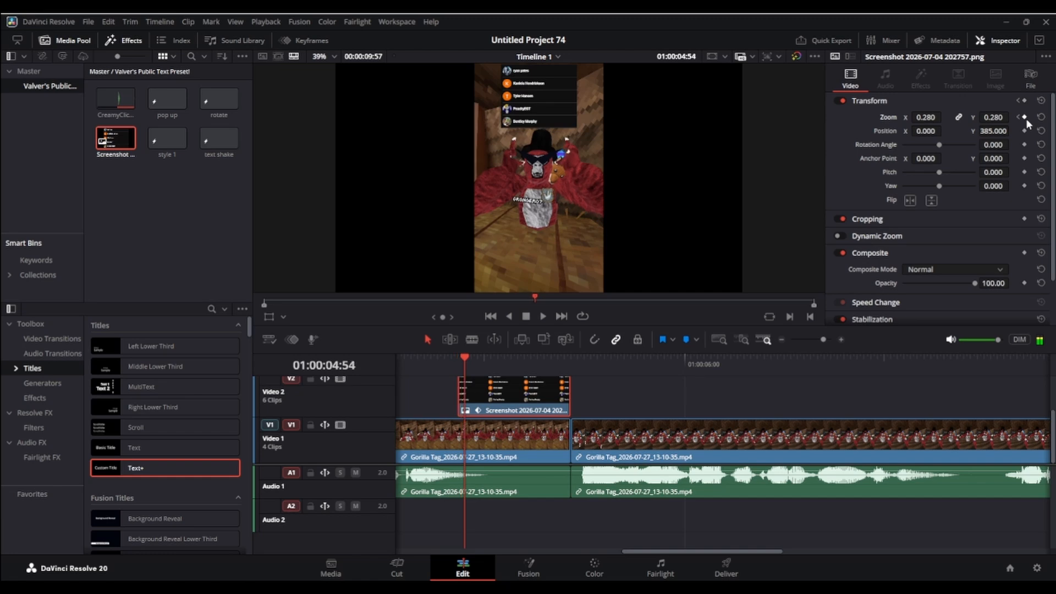
key(Right)
key(Right)
key(Right)
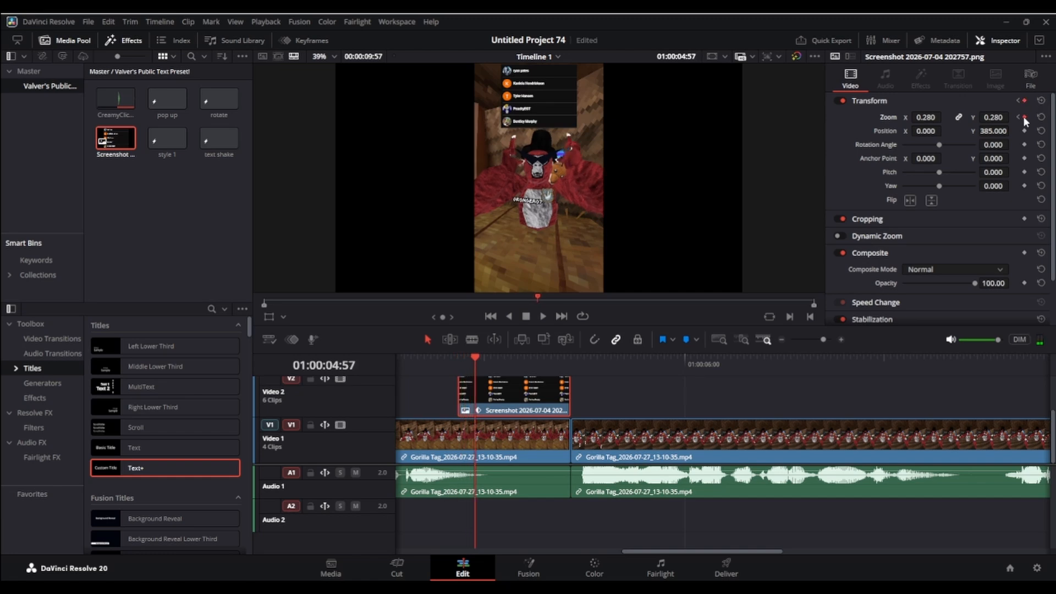
Add zoom keyframes to the screenshot at its end, 01:00:05:26, and five frames earlier at 01:00:05:21.
drag(475, 358, 570, 368)
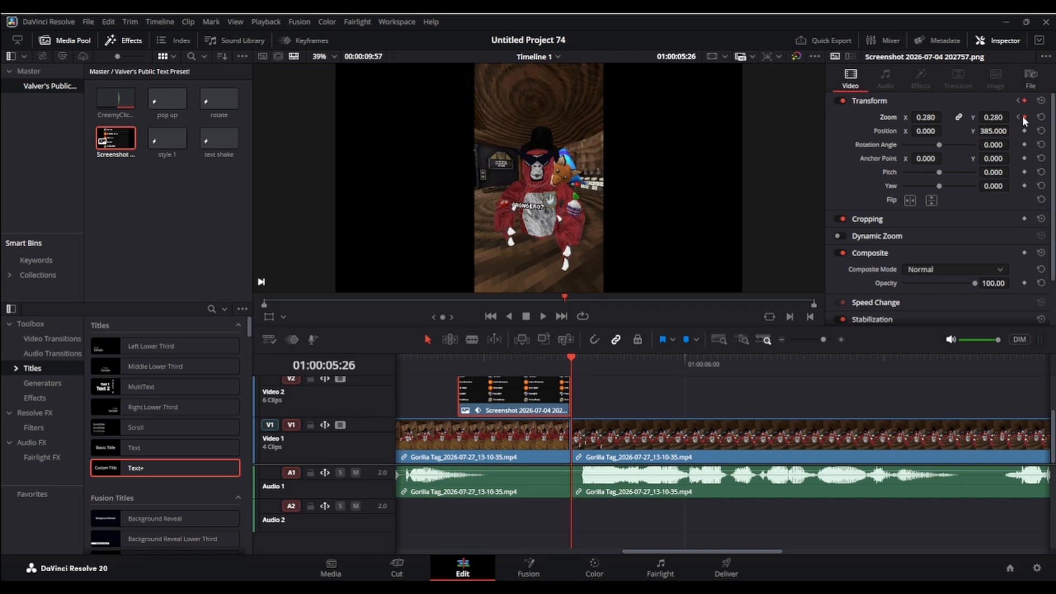
key(Left)
key(Left)
key(Left)
key(Left)
key(Left)
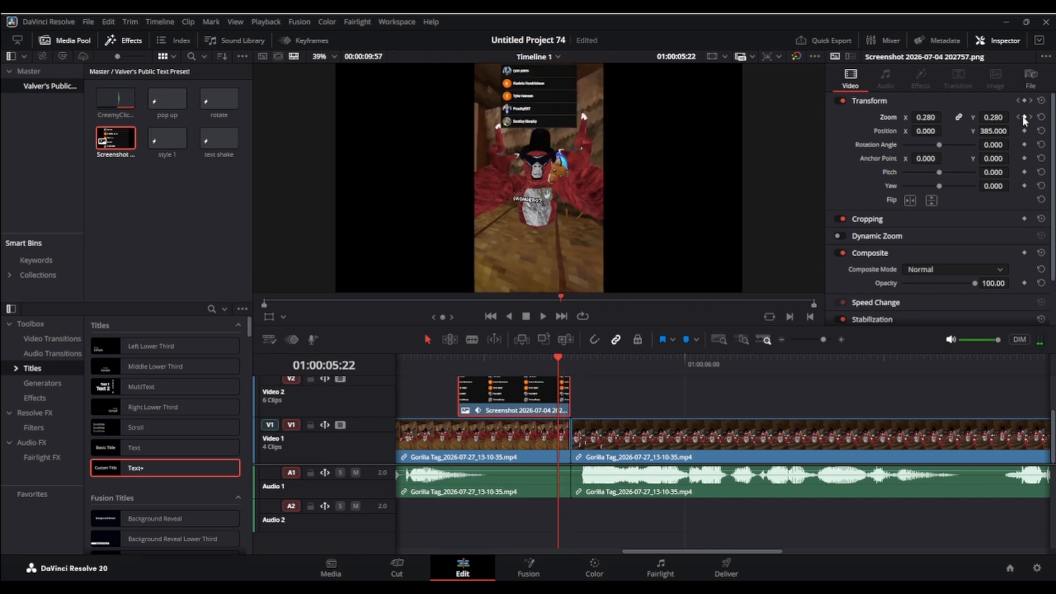
click(1024, 117)
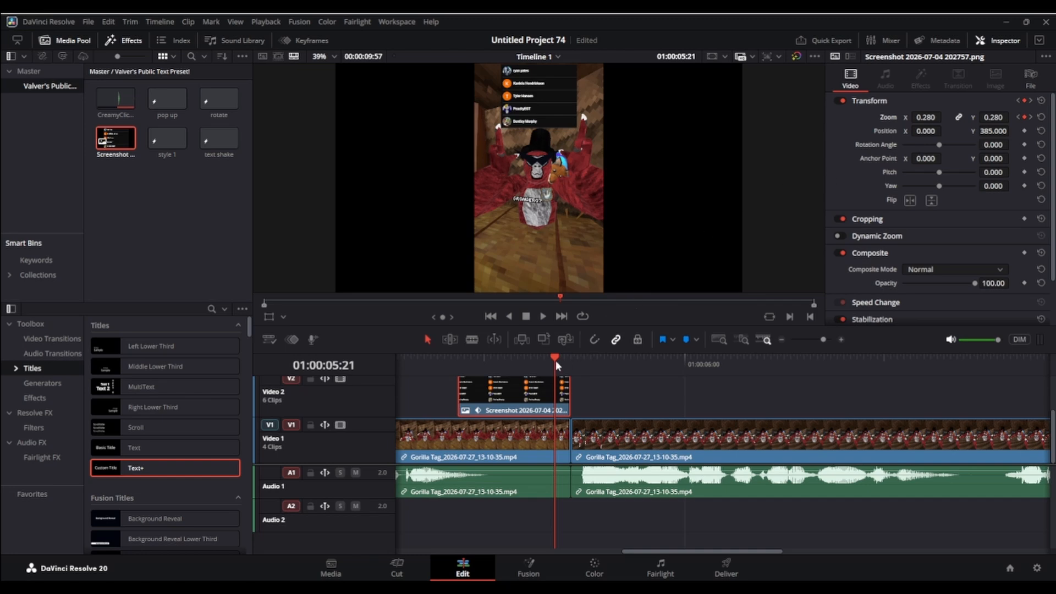
Set the screenshot's zoom to 0.220 at its first keyframe and save the project.
click(1018, 117)
click(929, 120)
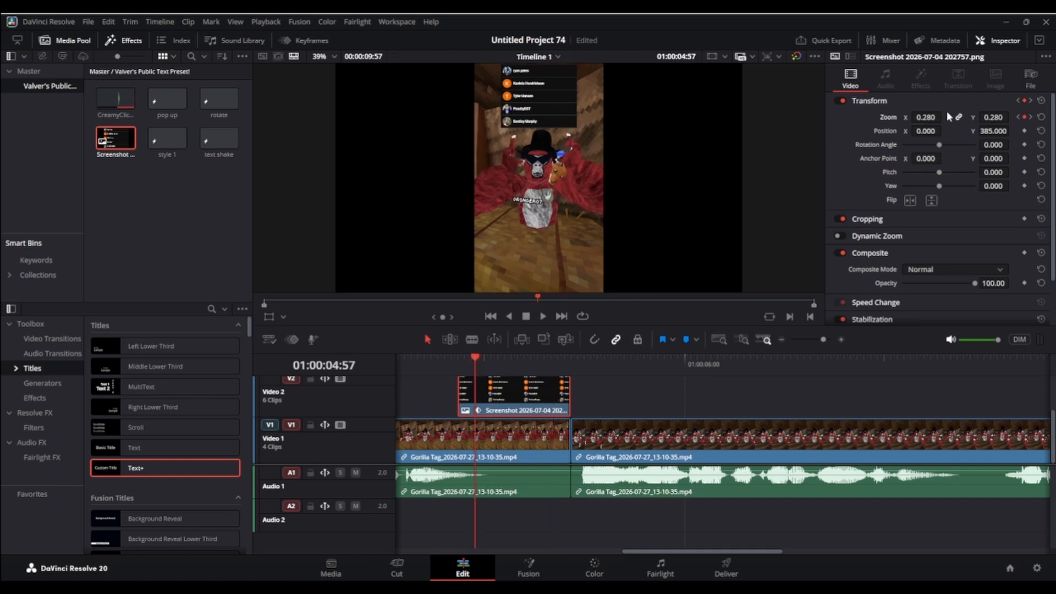
click(1018, 117)
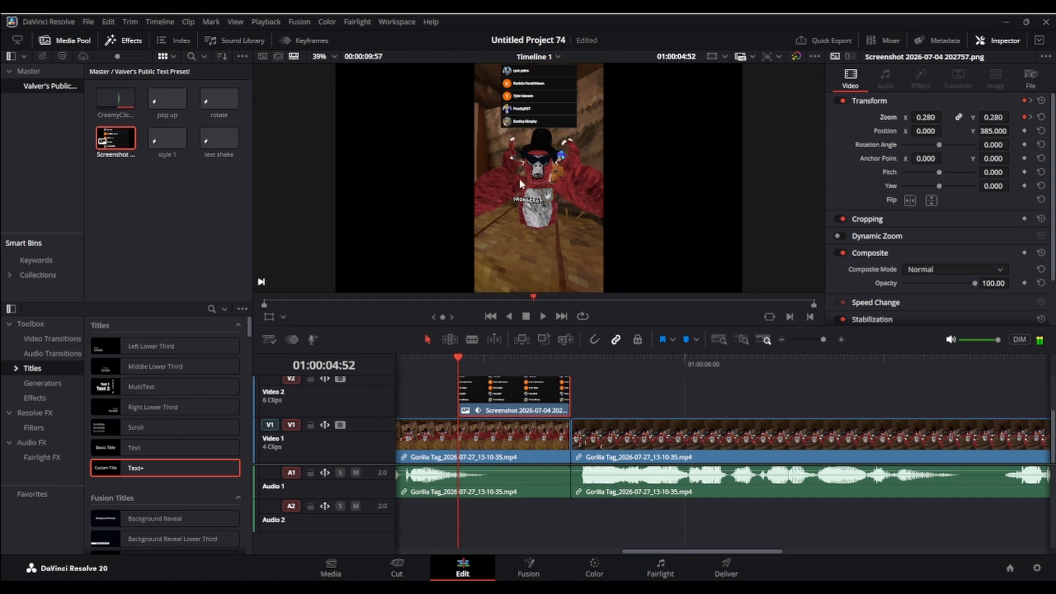
drag(923, 119, 919, 119)
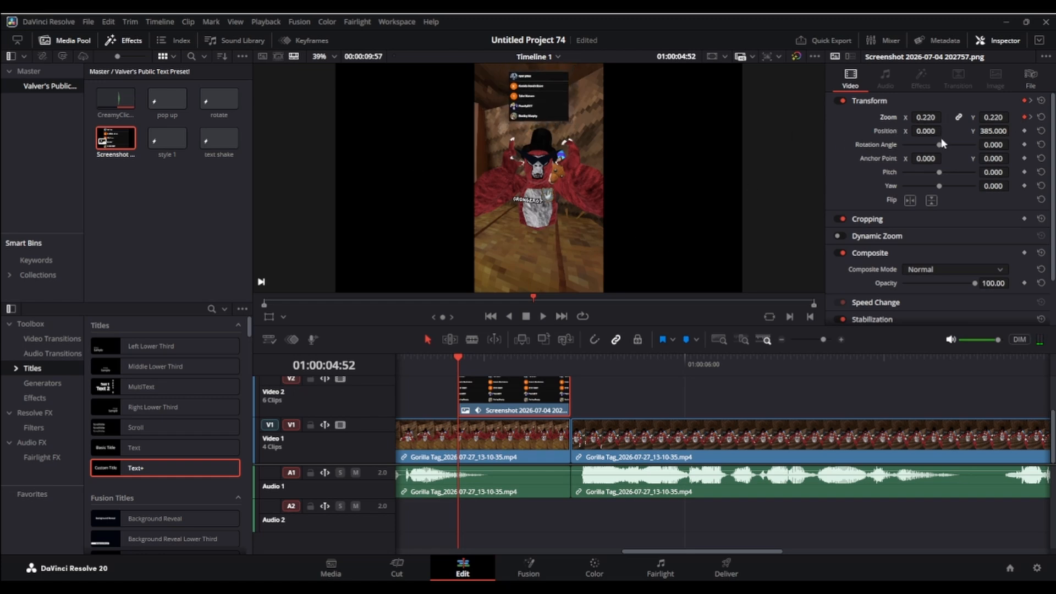
key(ctrl+s)
Set the screenshot's zoom to 0.22 at its last keyframe and play back the pop-in and pop-out animation.
click(1030, 117)
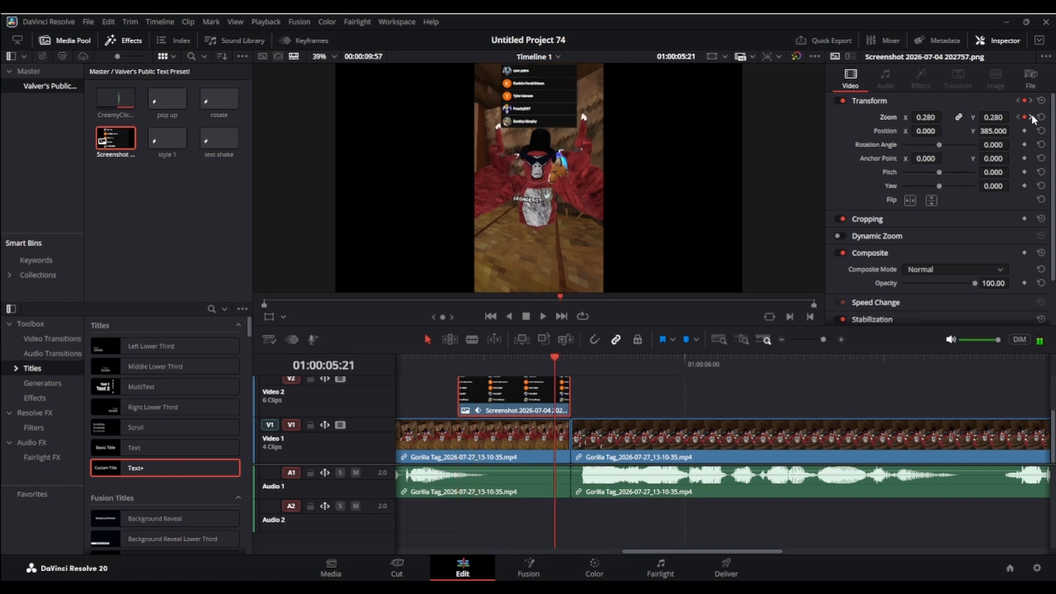
click(1031, 116)
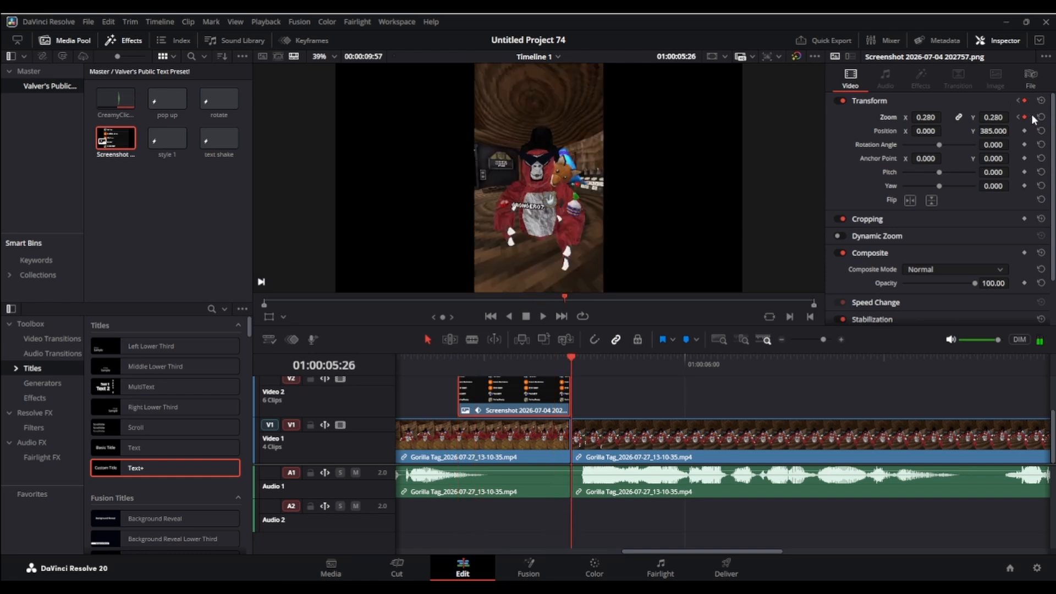
double_click(935, 118)
key(BackSpace)
text(0.22)
key(Return)
drag(595, 366, 411, 398)
key(space)
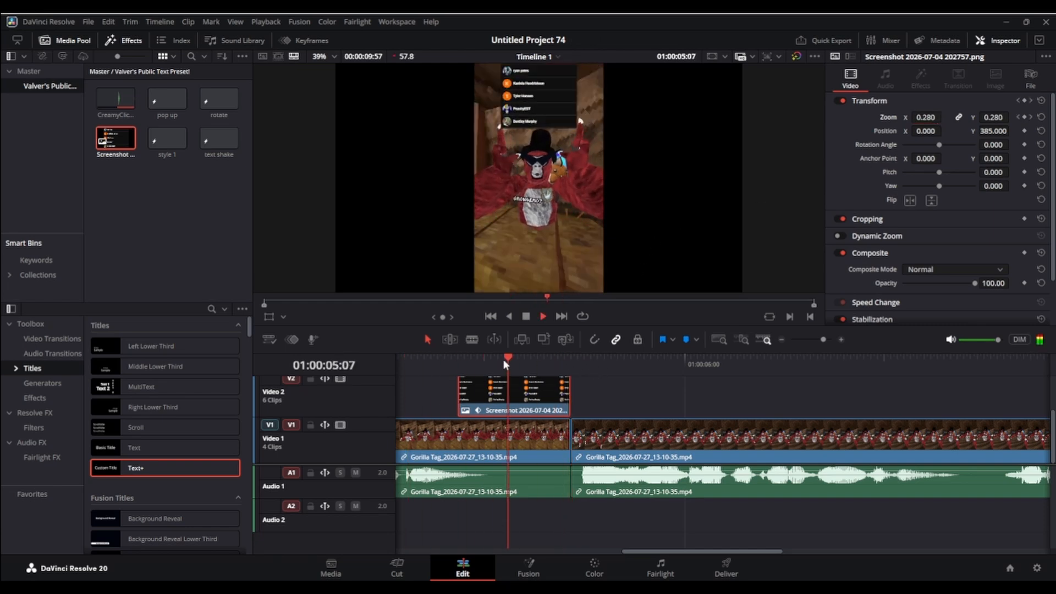
drag(683, 364, 411, 390)
key(space)
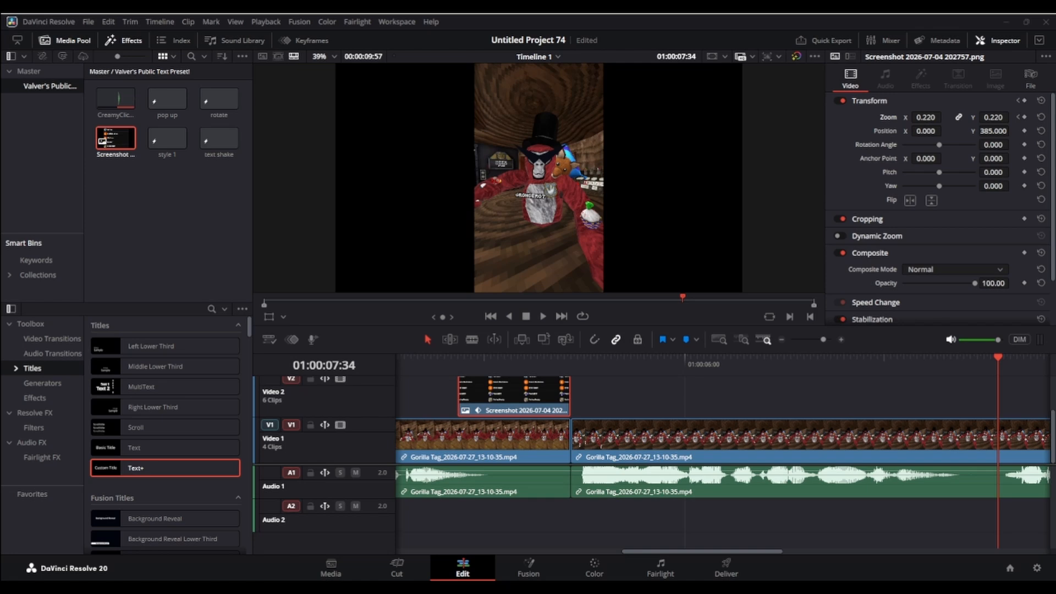
Place Gorilla_tag_logo_preset.mov on Video 2 at about 01:00:07:34, play it back, and go to the end of the third gameplay clip.
drag(737, 440, 873, 396)
drag(1008, 361, 967, 393)
click(833, 520)
key(space)
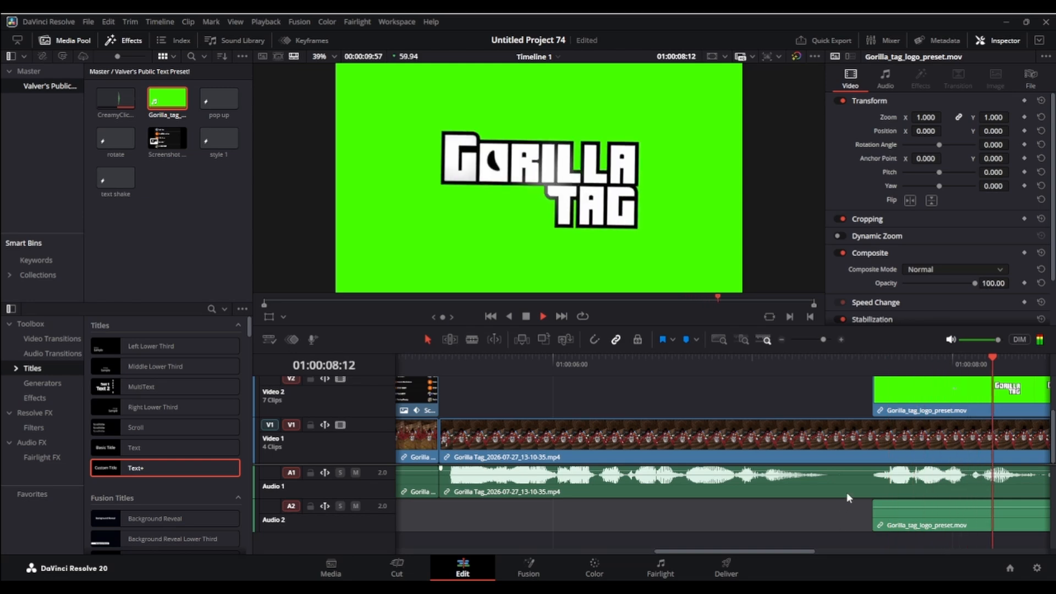
key(space)
drag(777, 365, 752, 376)
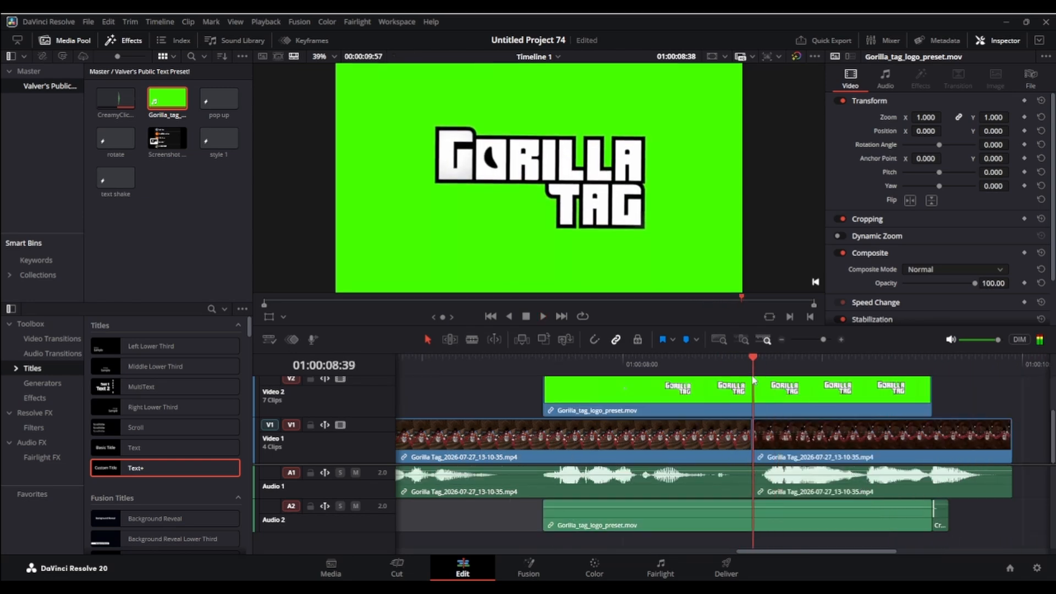
Split Gorilla_tag_logo_preset.mov at 01:00:08:39, where the third gameplay clip ends, and delete the part after the cut.
key(ctrl+b)
click(776, 388)
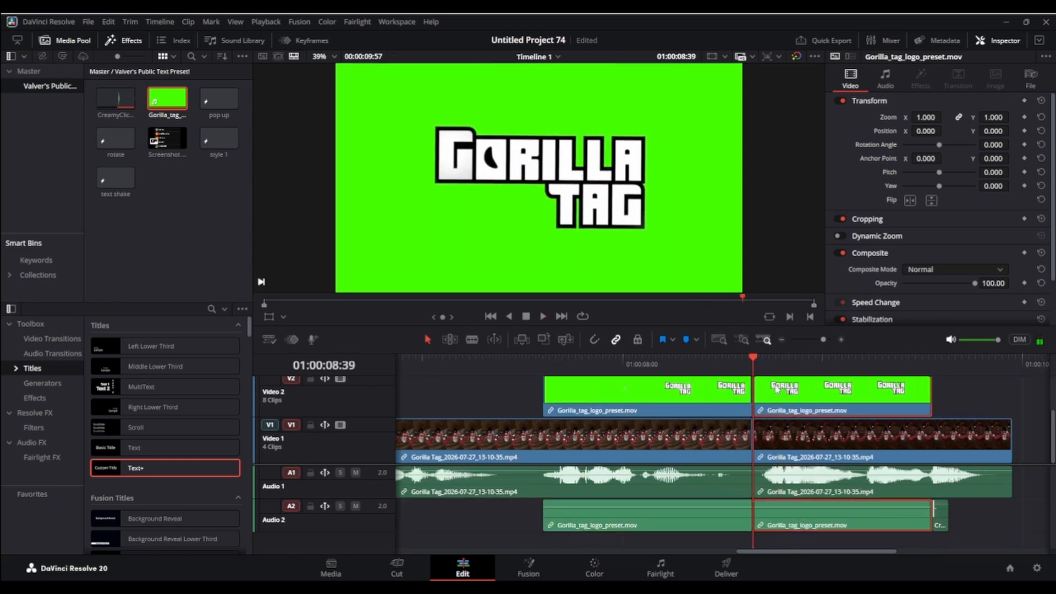
key(Delete)
Set the remaining logo clip's zoom to 0.320 and its Y position to -196, and play it up to 01:00:08:36.
click(449, 357)
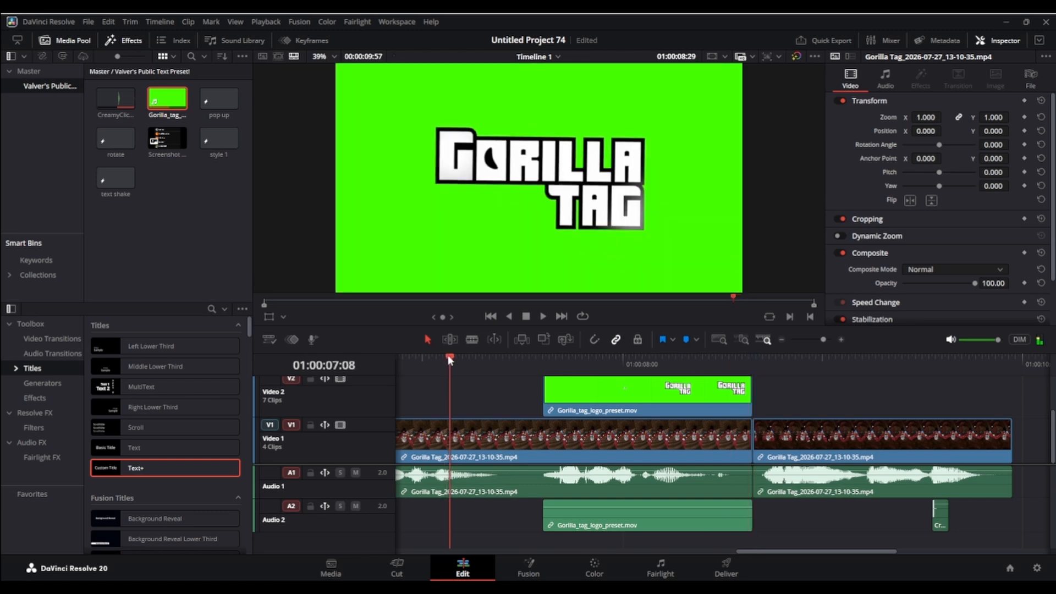
drag(449, 357, 574, 359)
click(609, 392)
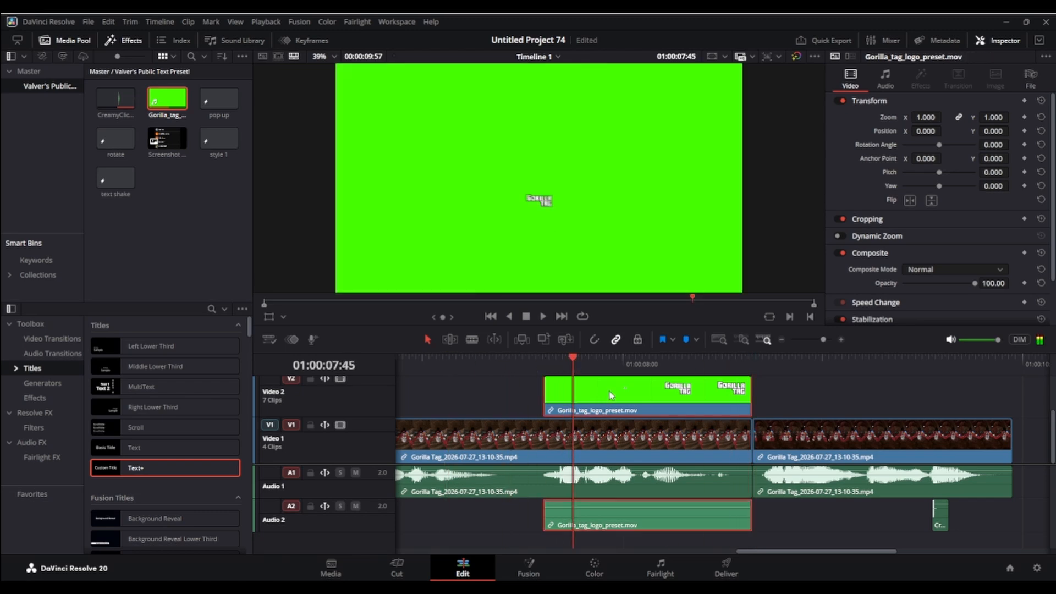
key(ctrl+s)
mouse_move(929, 119)
mouse_down()
mouse_move(888, 118)
mouse_move(928, 131)
mouse_up()
drag(993, 131, 966, 131)
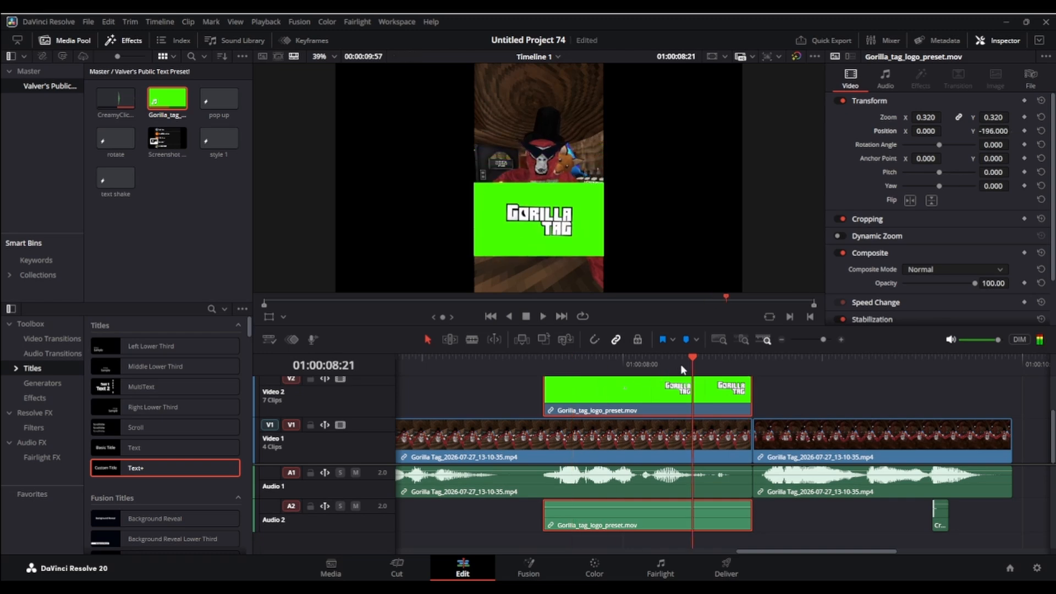
key(space)
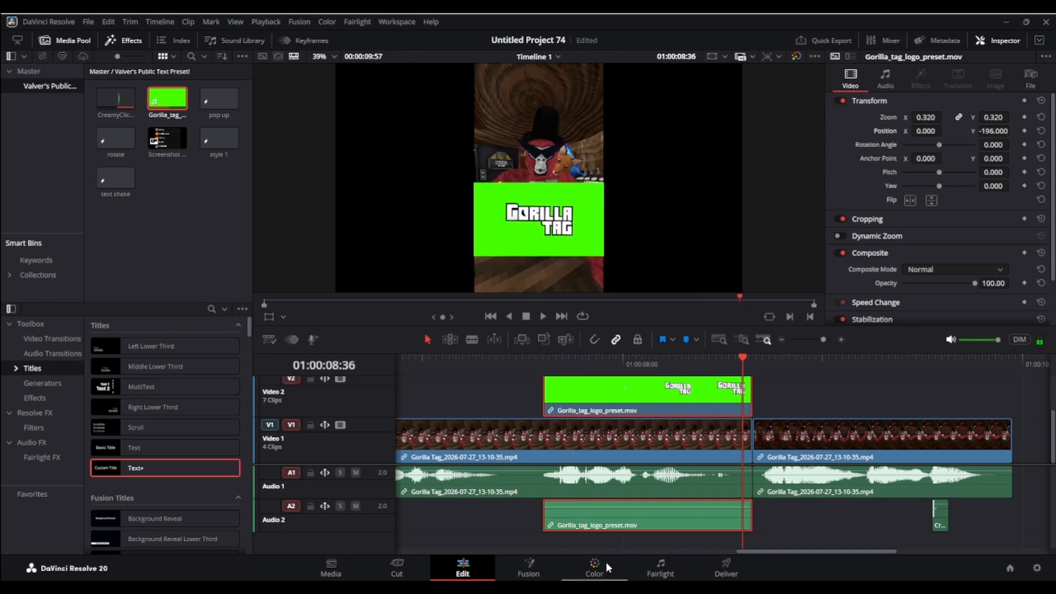
On the Color page, add an alpha output to the logo clip's node graph and connect node 01's alpha to it.
click(604, 562)
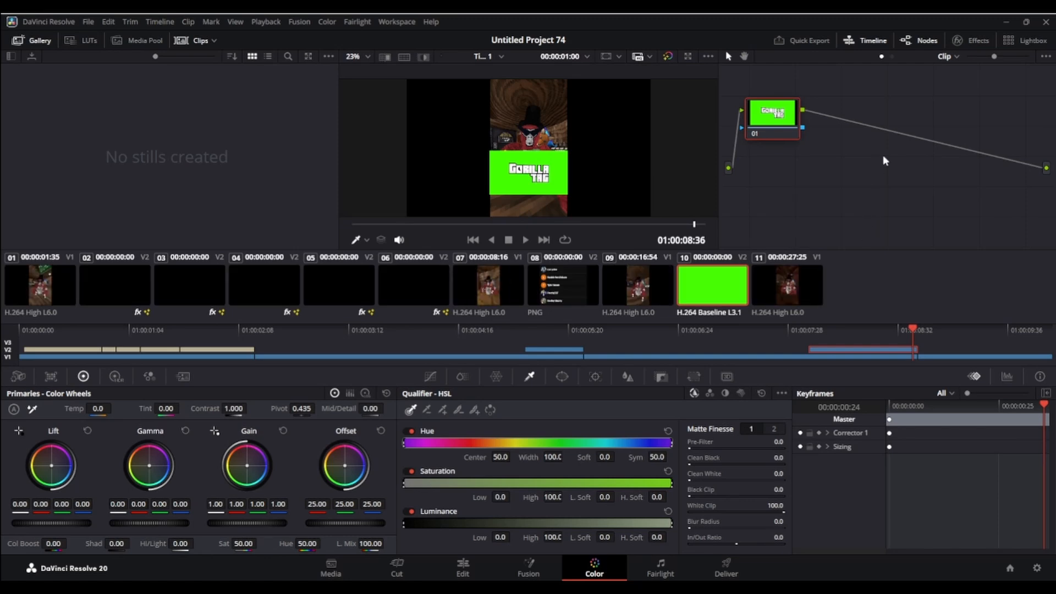
click(912, 215)
drag(803, 127, 911, 161)
drag(1047, 191, 1047, 189)
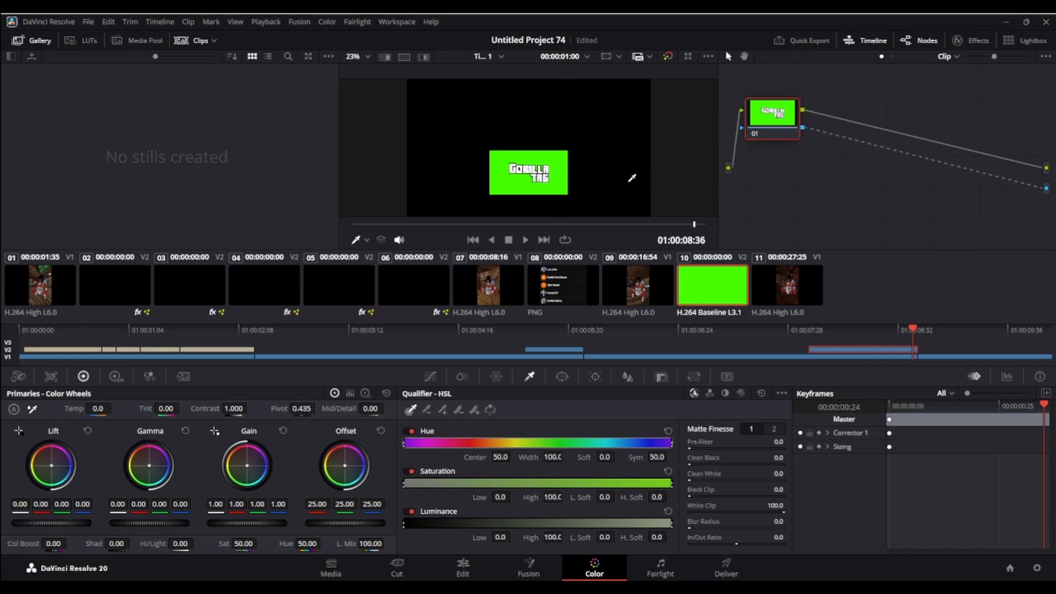
Sample the green background beside the logo with the HSL qualifier and invert the selection.
click(557, 172)
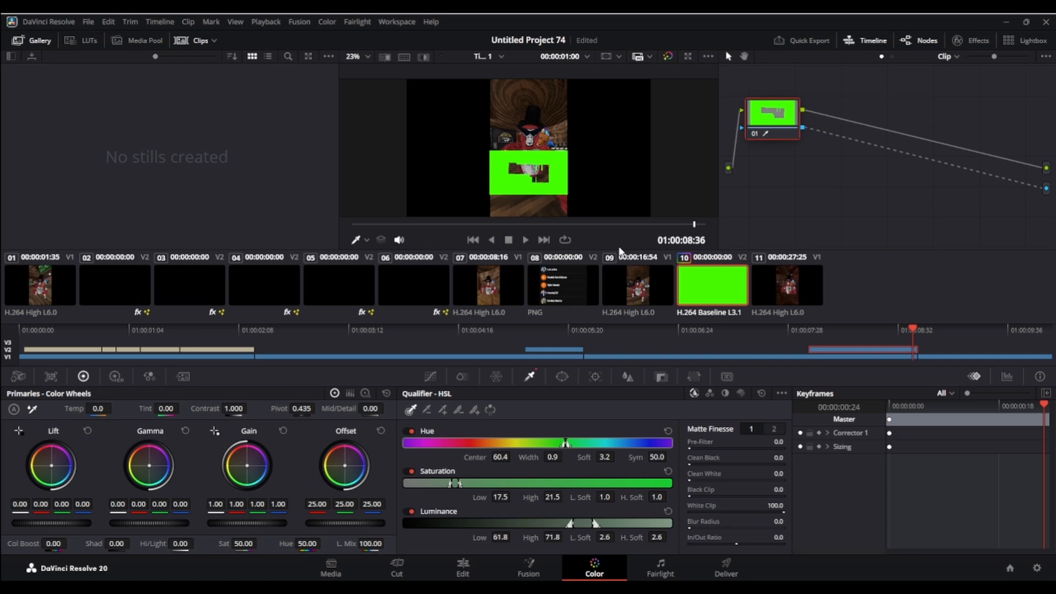
click(490, 411)
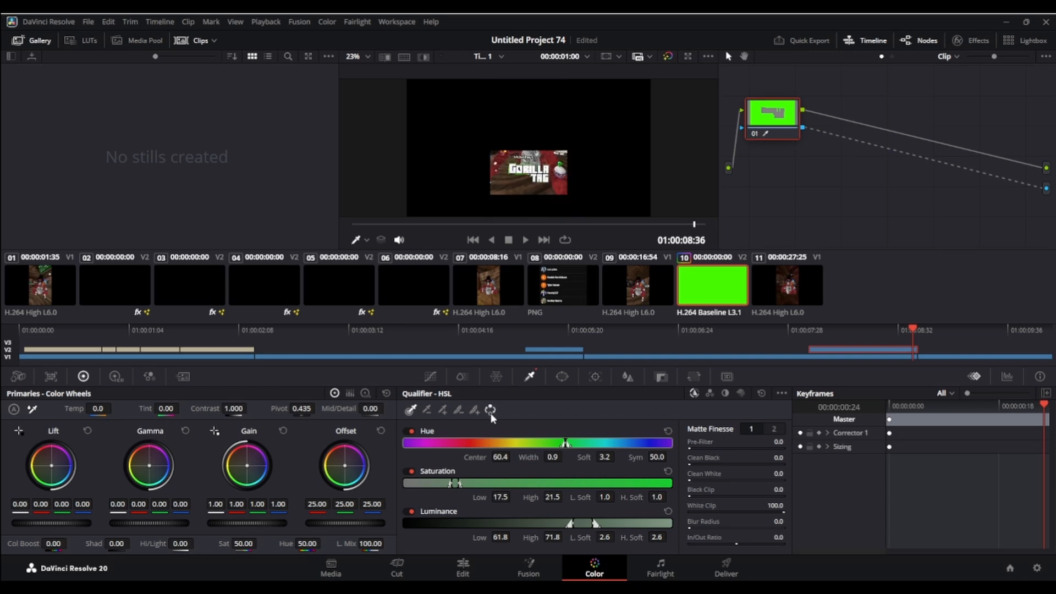
Clean the green fringe with In/Out Ratio -100 and Blur Radius 5.6, and check the keyed logo on the Edit page.
scroll(518, 154, up, 4)
scroll(518, 154, up, 10)
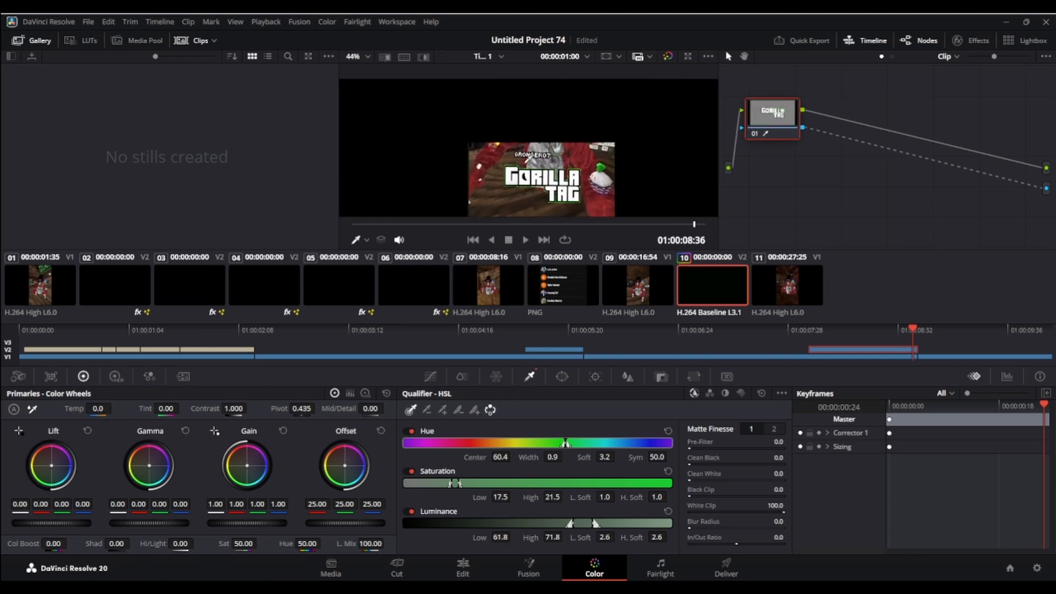
scroll(528, 175, down, 3)
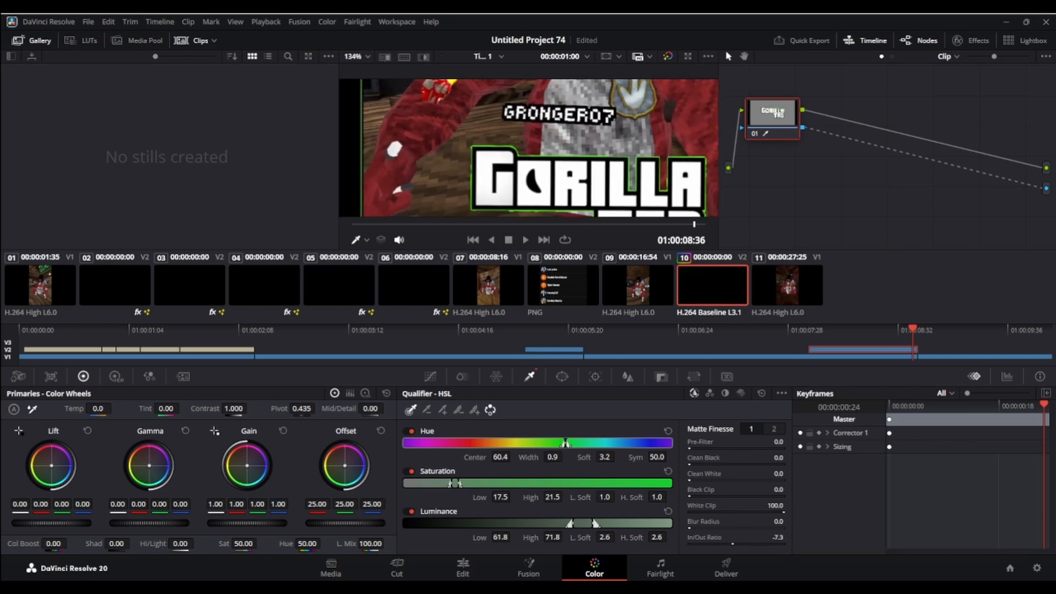
drag(777, 538, 748, 537)
click(695, 527)
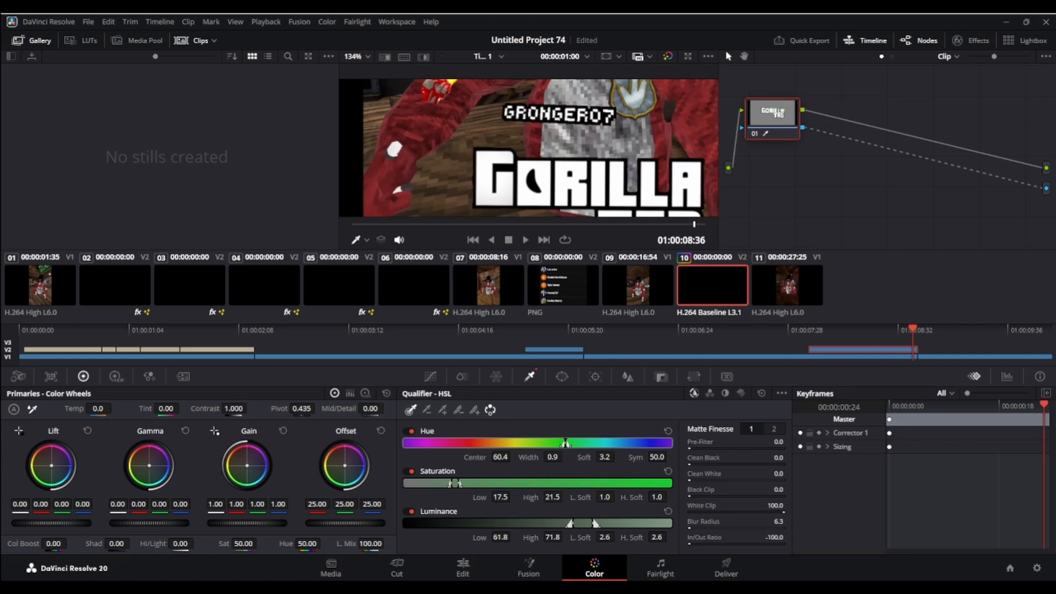
drag(777, 521, 776, 521)
scroll(605, 150, down, 5)
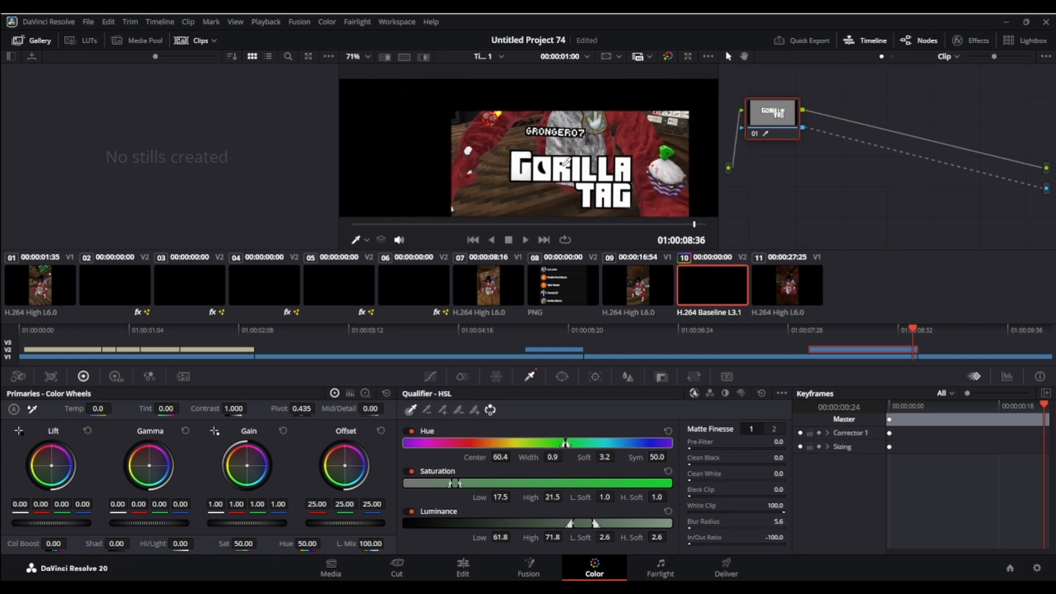
scroll(604, 151, up, 6)
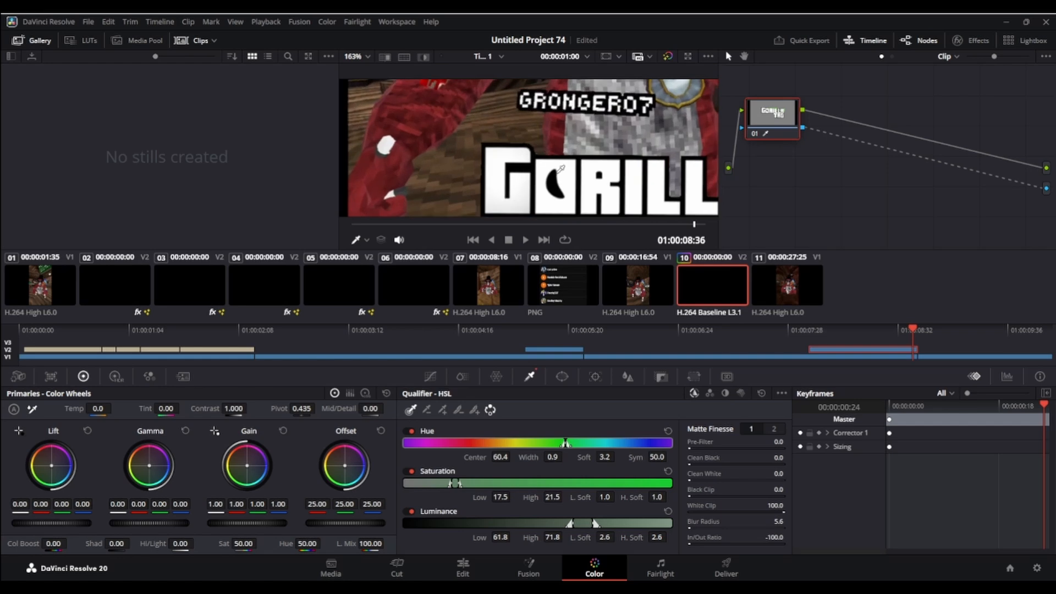
scroll(605, 160, down, 2)
scroll(605, 162, down, 2)
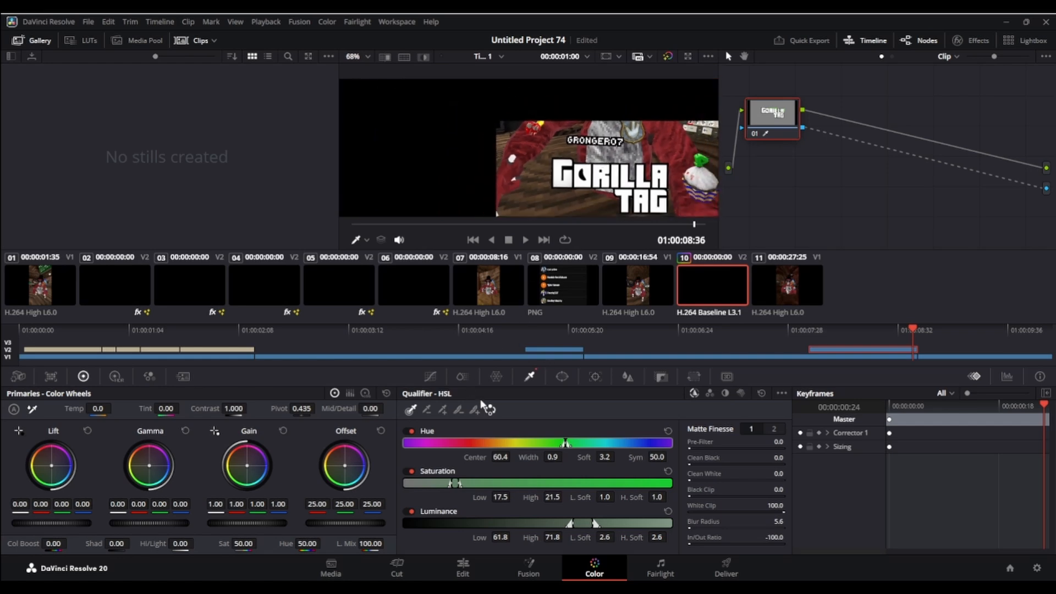
scroll(598, 181, down, 3)
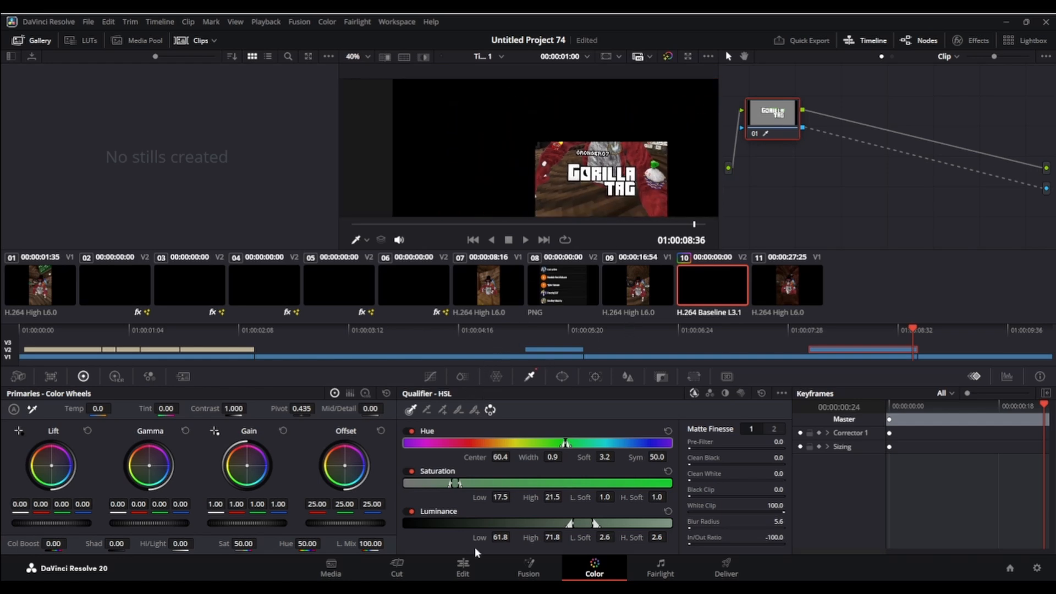
click(462, 566)
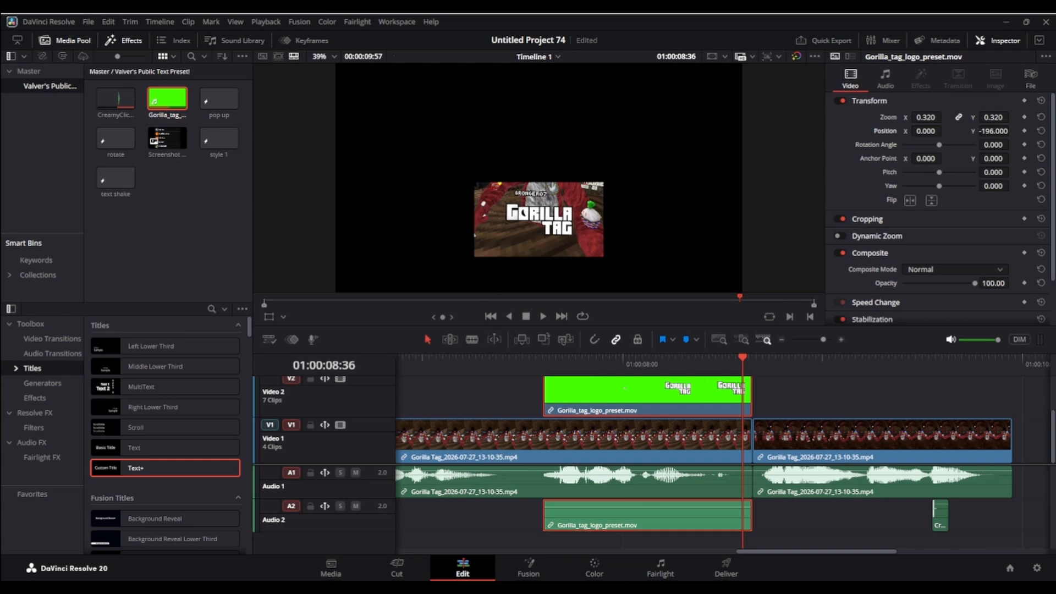
Back on the Color page, add a linear window to the logo's node and stretch its four corners around the GORILLA TAG text.
click(609, 566)
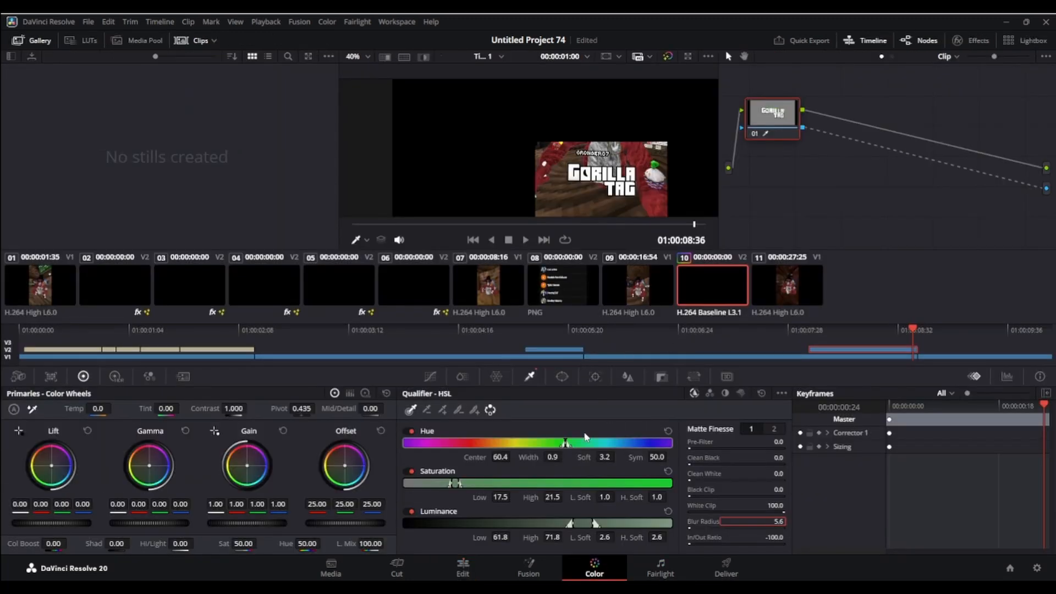
click(561, 377)
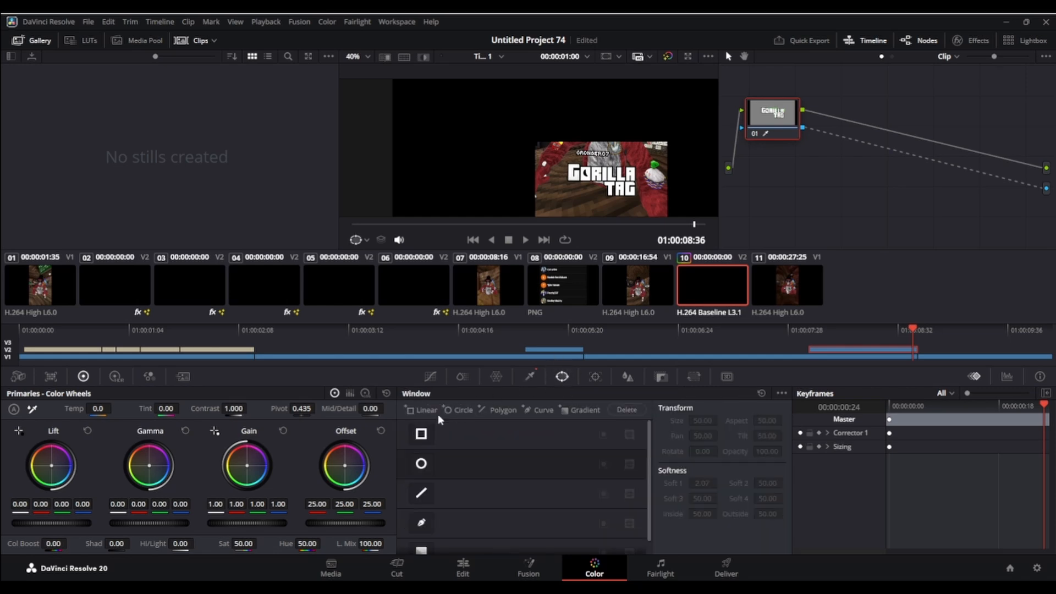
click(421, 435)
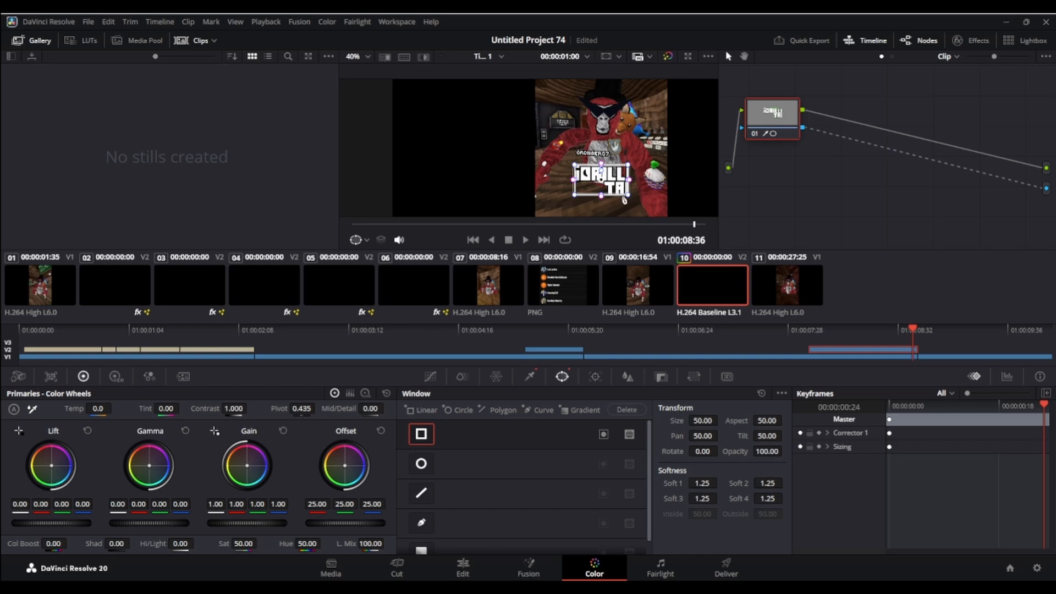
drag(629, 194, 646, 202)
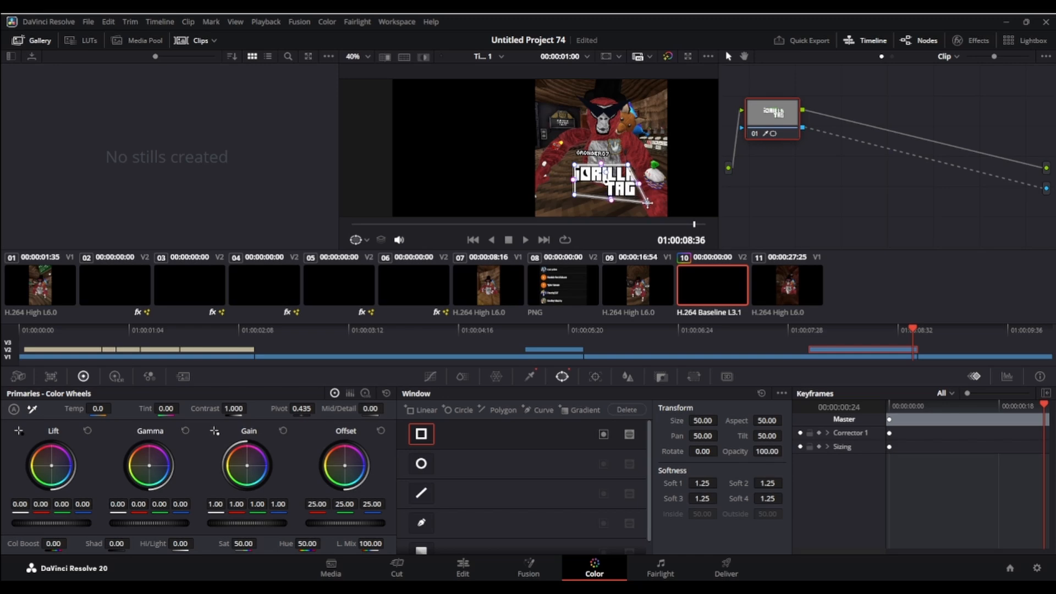
drag(575, 195, 561, 200)
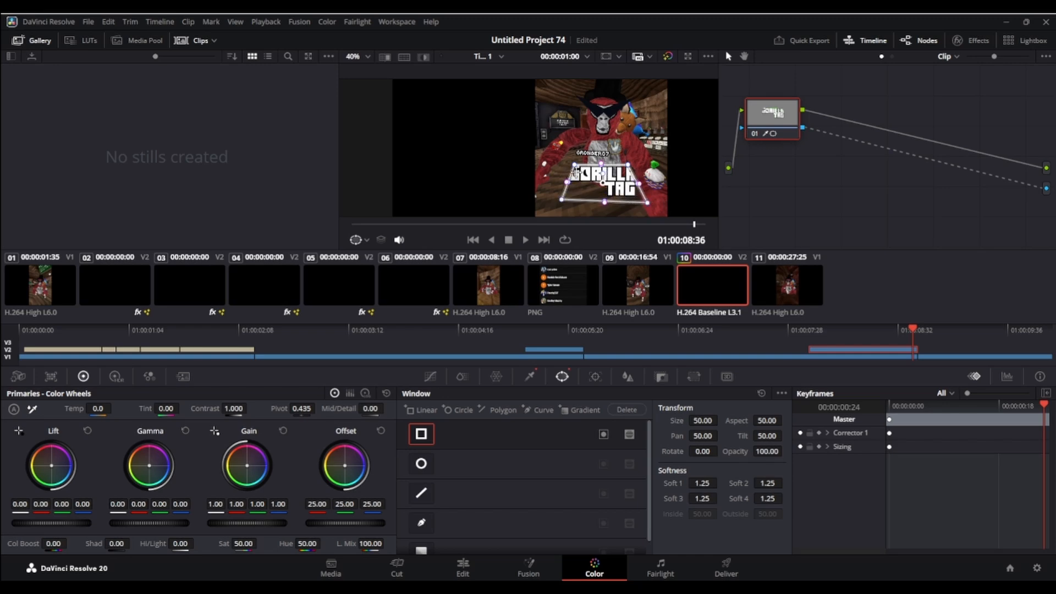
drag(573, 164, 555, 155)
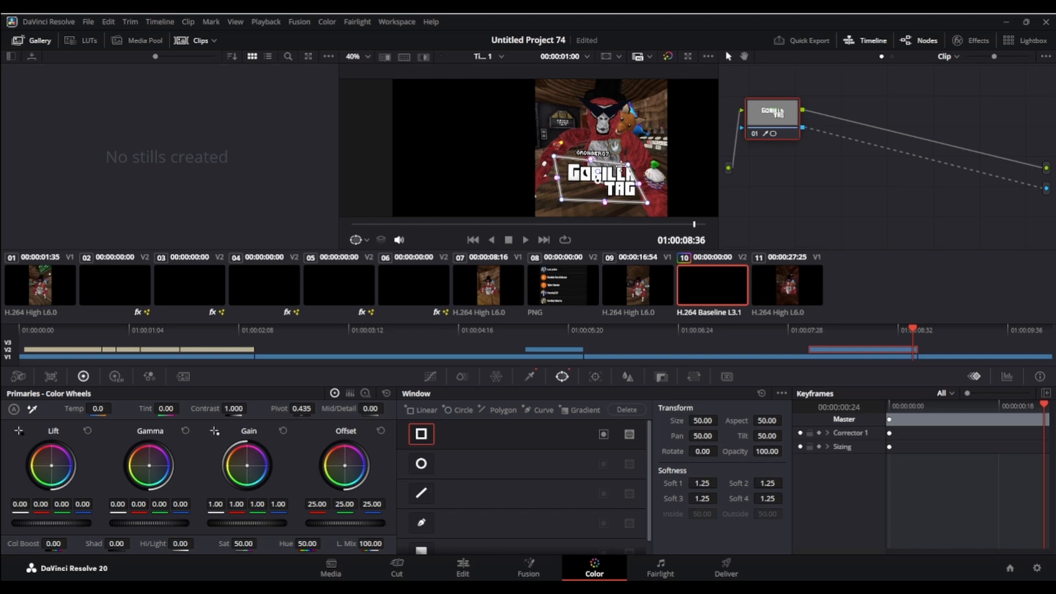
drag(629, 164, 645, 158)
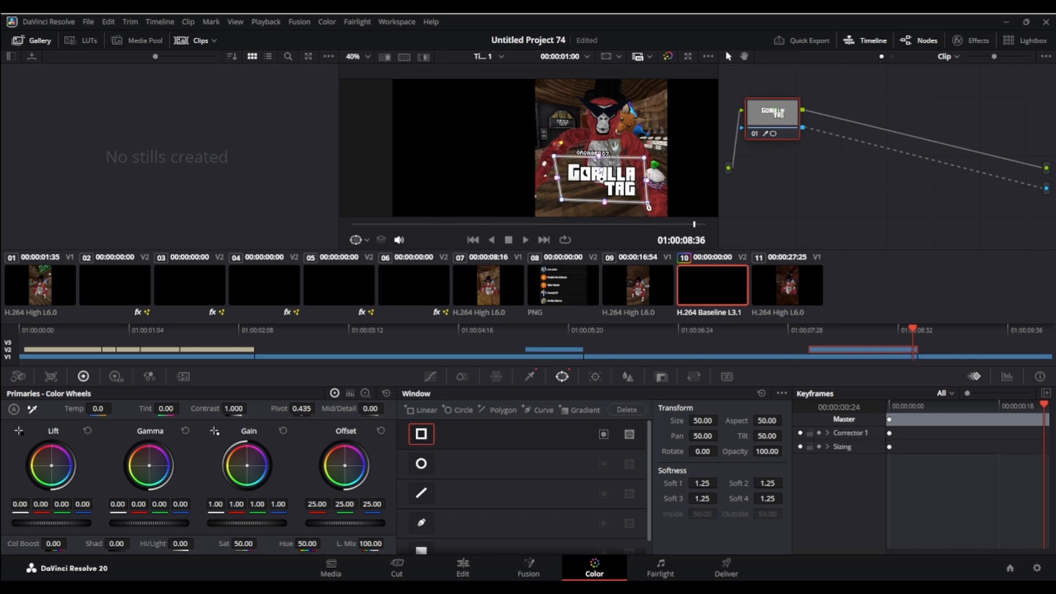
drag(647, 203, 650, 208)
drag(563, 205, 557, 204)
Return to the Edit page and play back the keyed logo overlay through to the end of the last gameplay clip.
click(477, 571)
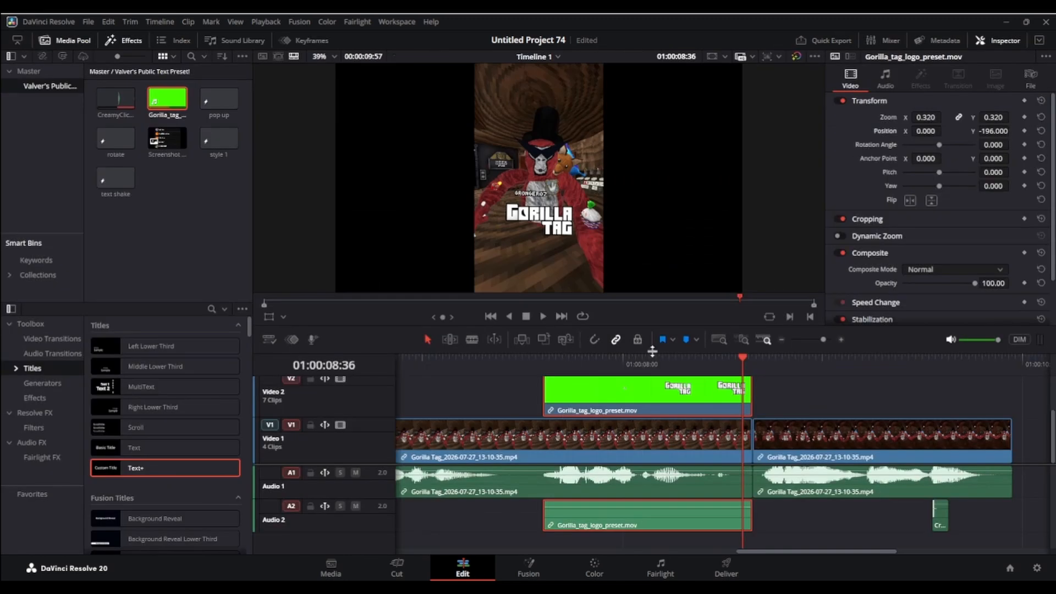
key(space)
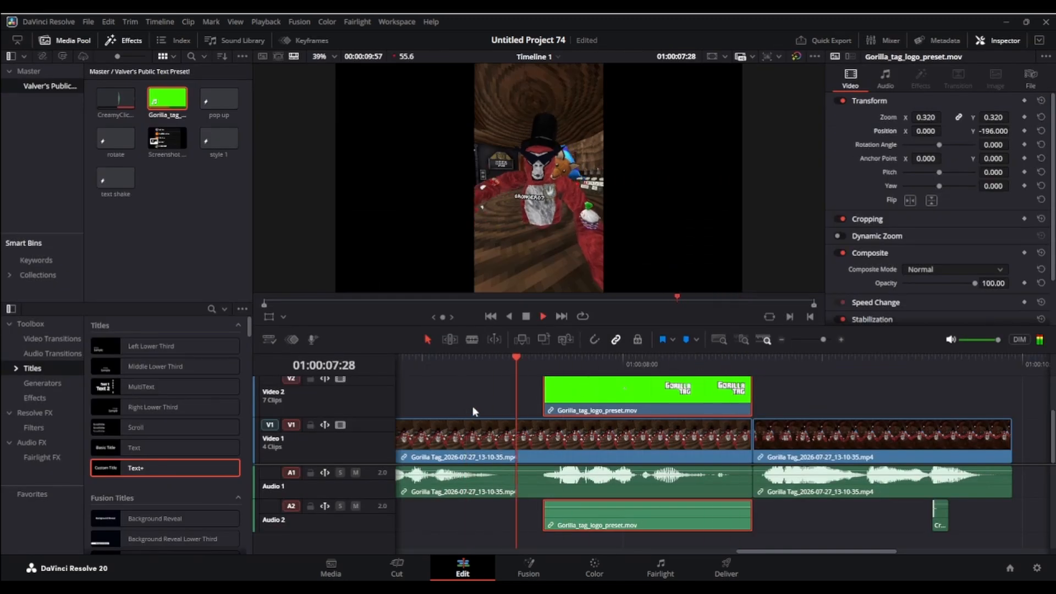
drag(788, 367, 737, 404)
key(space)
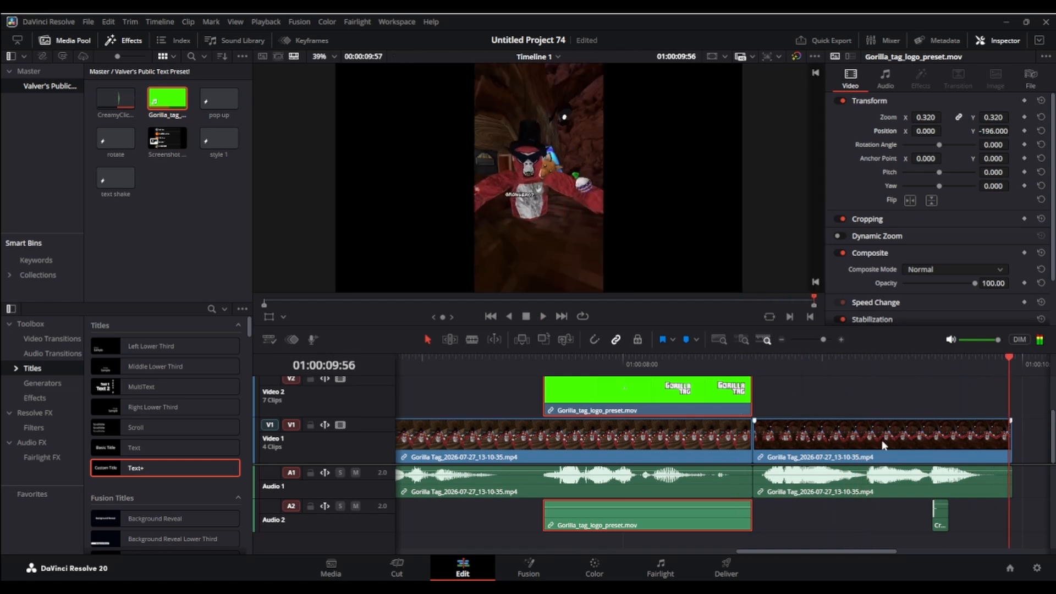
Caption the last gameplay clip with four pop-up Text+ titles, from "So" to "Go", each paired with a CreamyClick.mp3 sound.
click(940, 517)
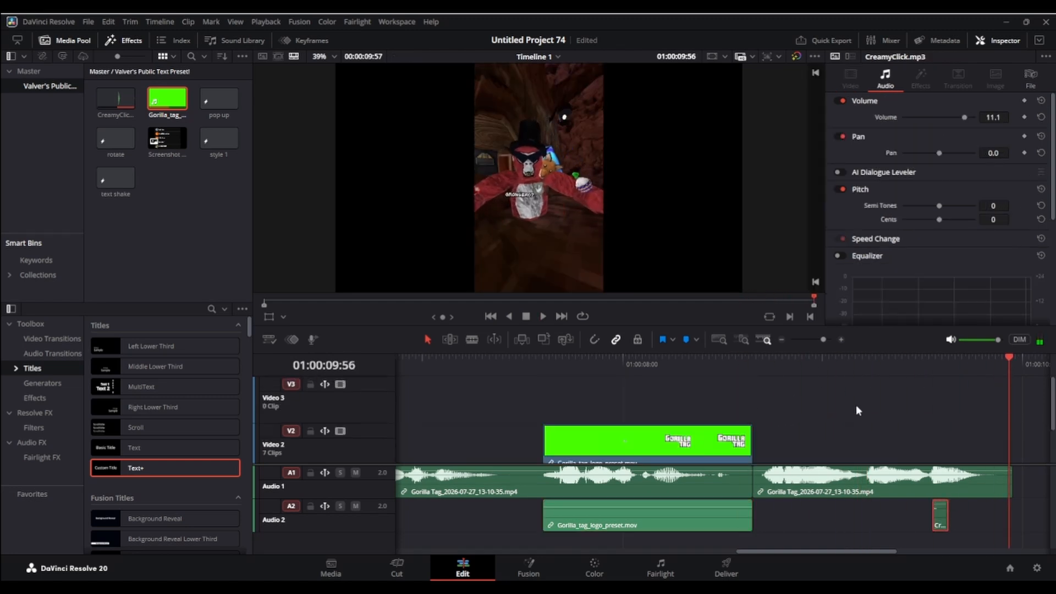
drag(1017, 369, 287, 416)
click(503, 391)
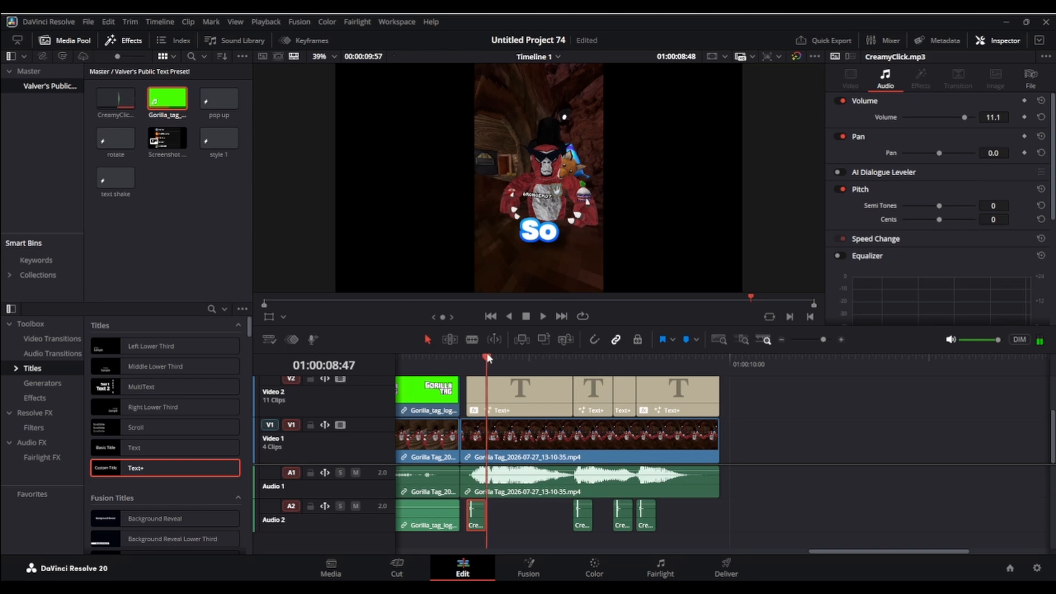
Play back the last clip's captions and the logo overlay, scrub through the opening captions, and save the project.
click(457, 358)
key(space)
key(space)
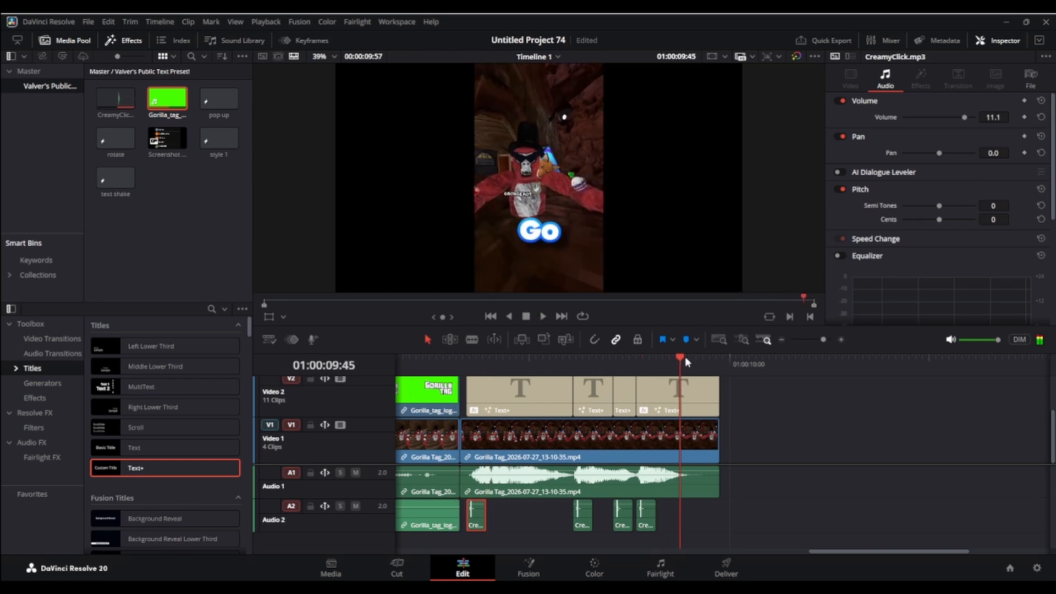
drag(685, 359, 849, 398)
key(space)
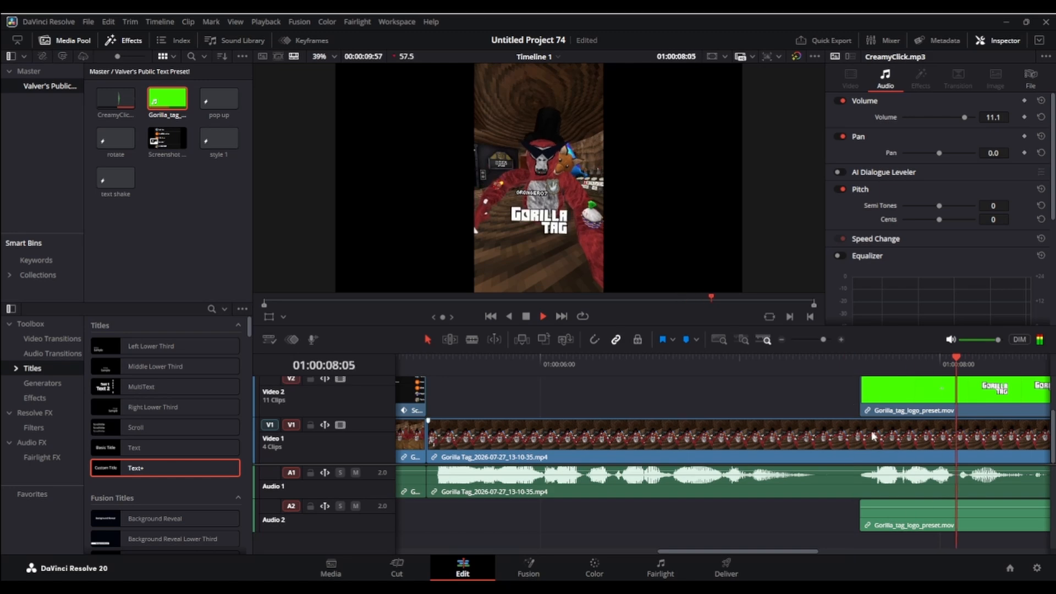
key(space)
drag(763, 356, 721, 503)
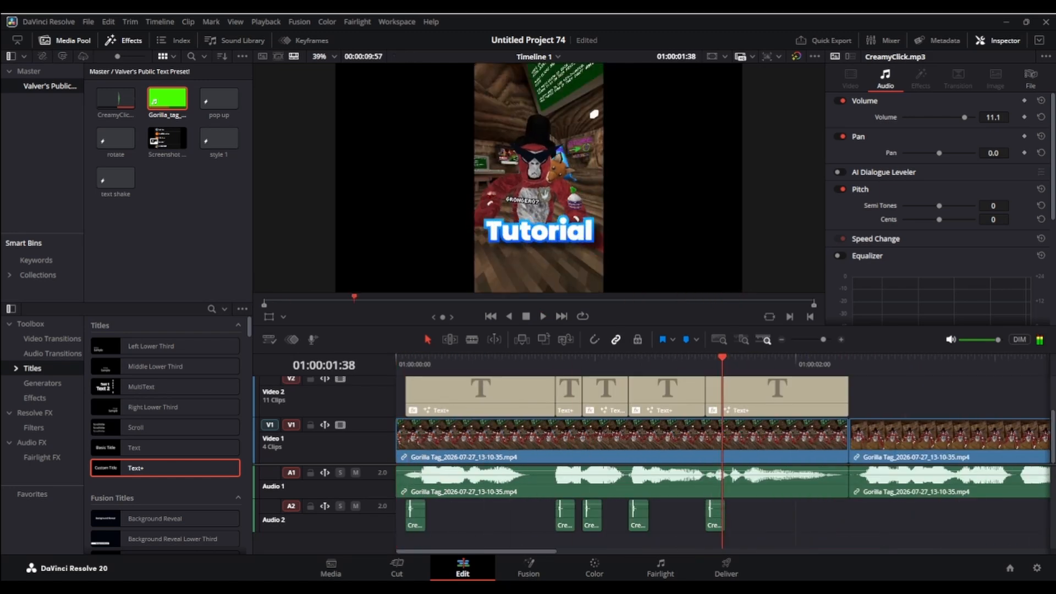
key(ctrl+s)
Place the Click #6.mp3 sound on Audio 2 at the start of the screenshot overlay and play it back.
key(q)
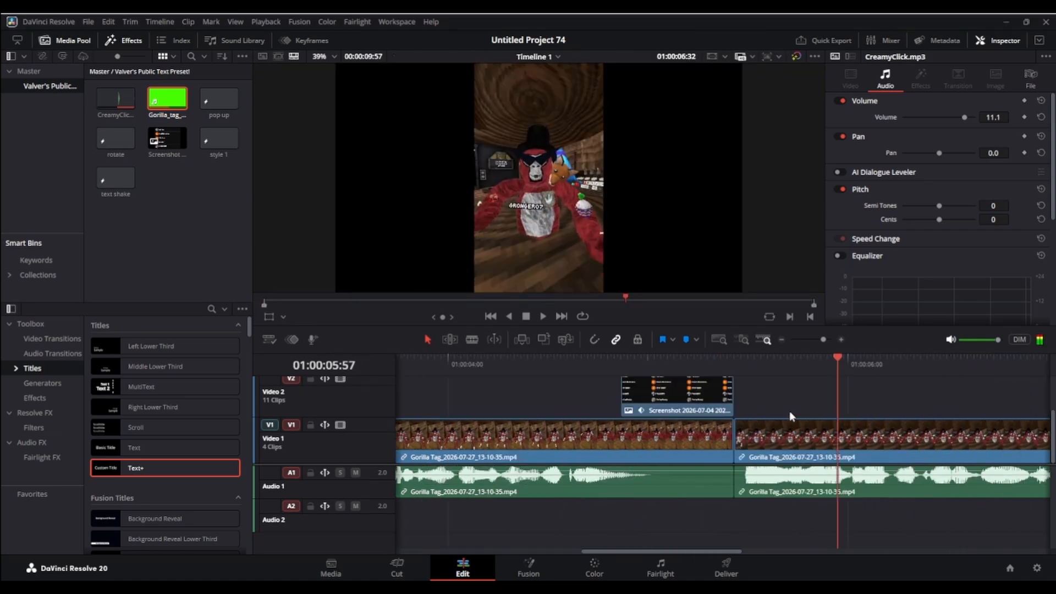
click(625, 361)
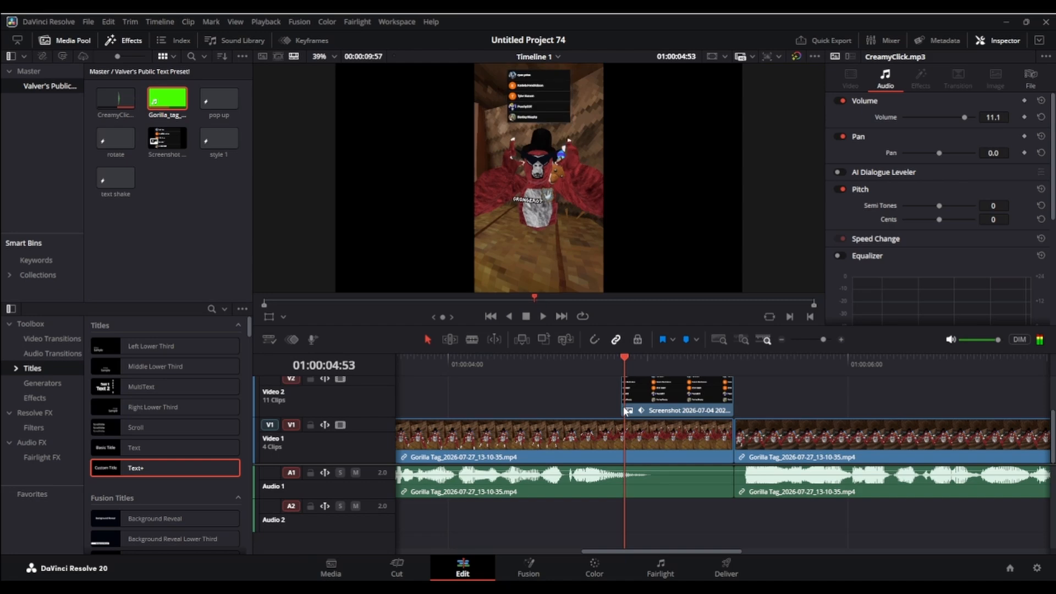
key(Left)
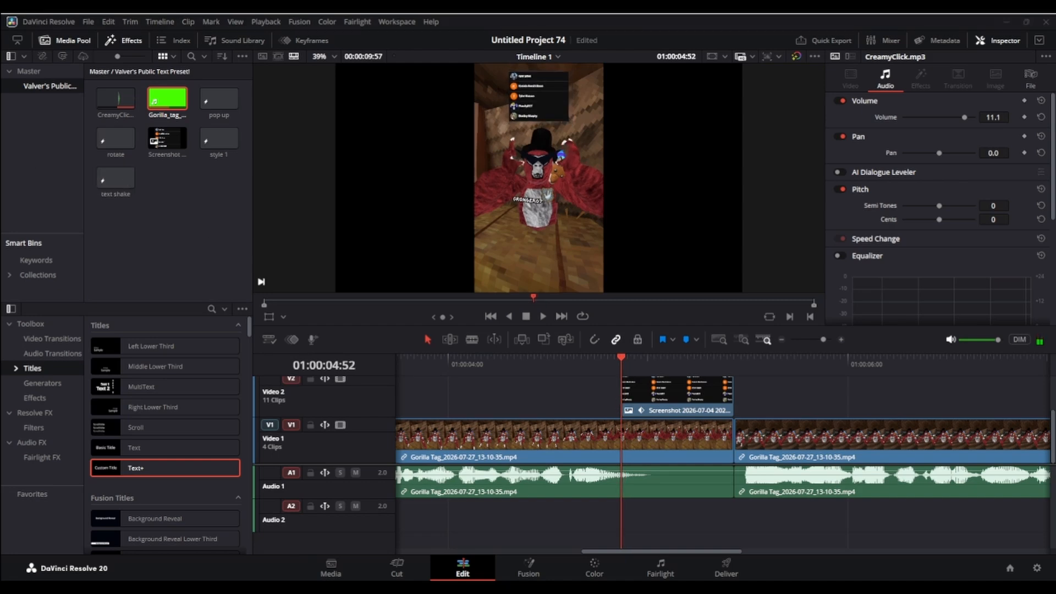
drag(1, 330, 630, 510)
key(space)
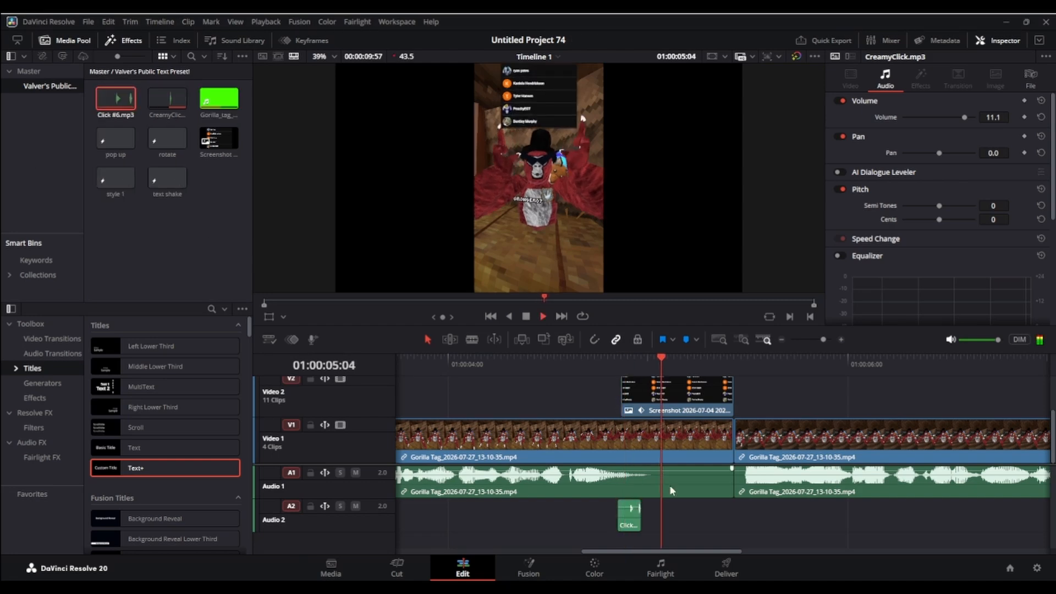
key(space)
drag(681, 351, 635, 374)
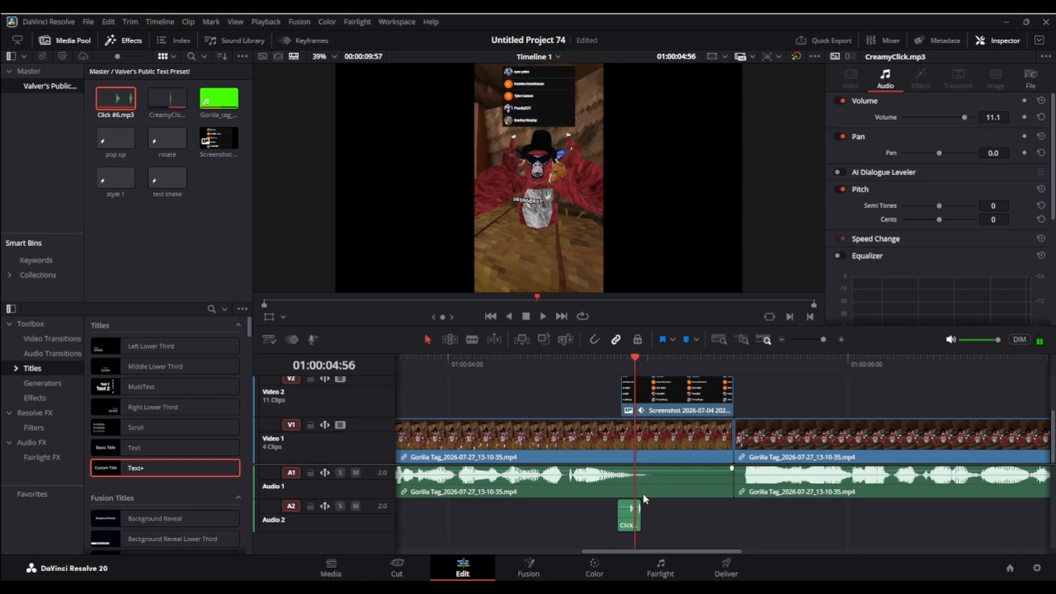
Set the volume of the Click #6.mp3 clip under the screenshot to 11.1 and save the project.
click(639, 512)
click(633, 514)
click(1005, 118)
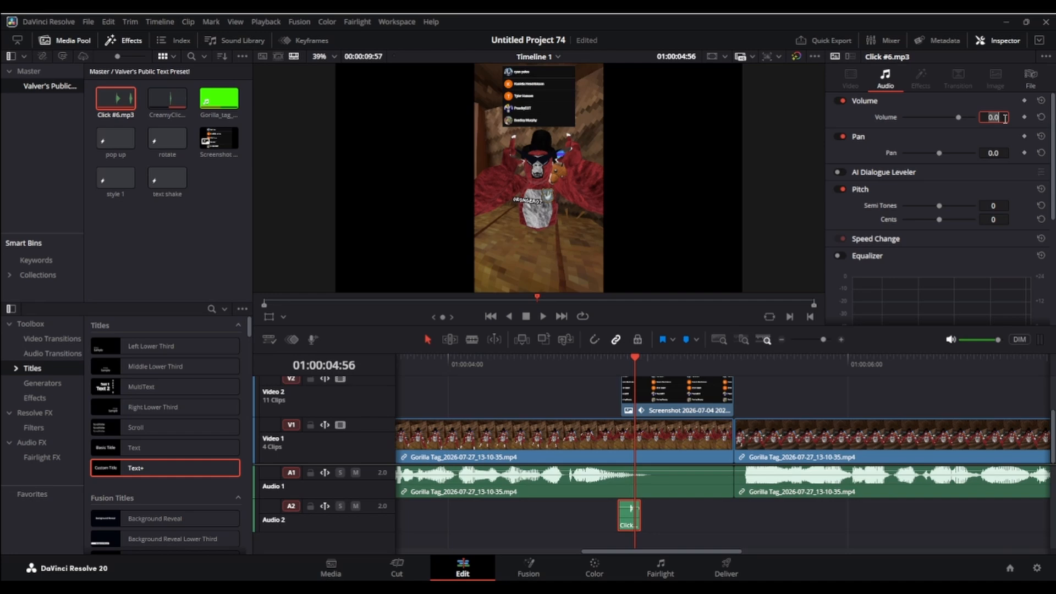
text(11.1)
click(785, 517)
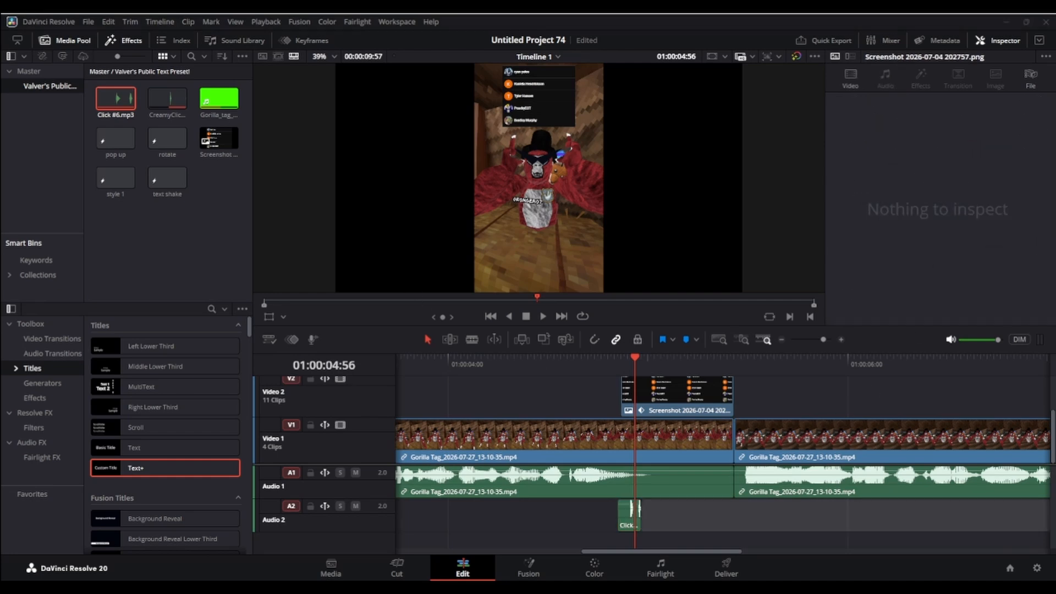
key(ctrl+s)
Shift the Click #6.mp3 clip slightly earlier, just ahead of the screenshot's start, and play back the transition.
drag(631, 523, 622, 523)
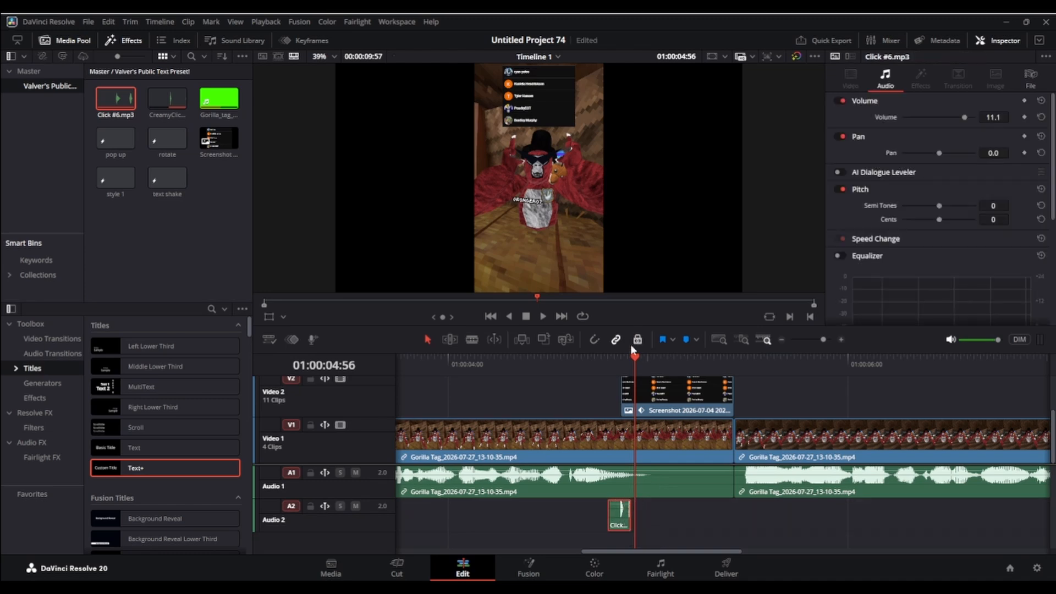
click(617, 368)
drag(617, 368, 598, 397)
key(space)
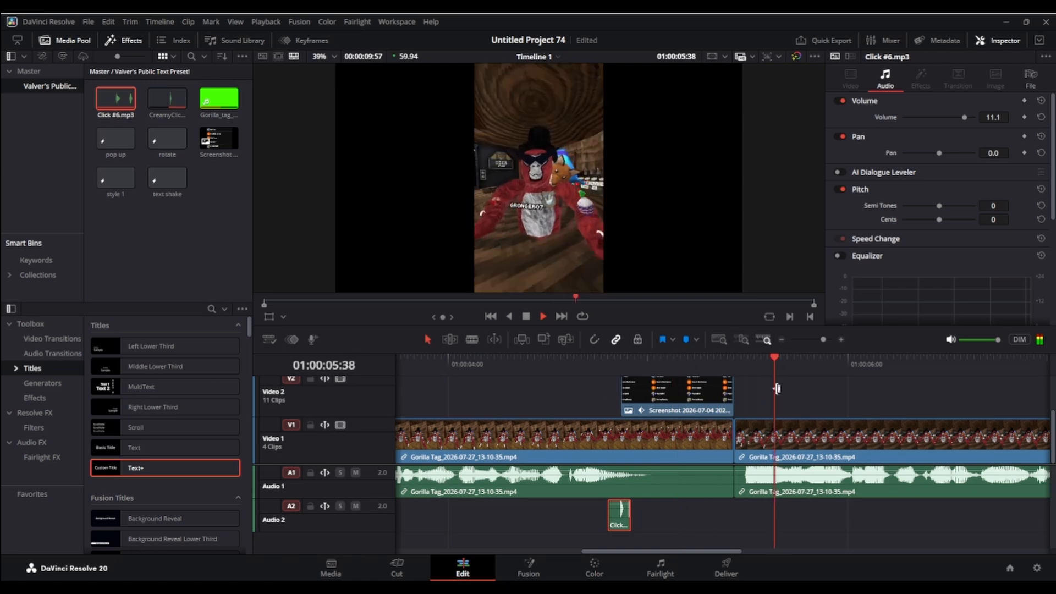
drag(879, 363, 474, 394)
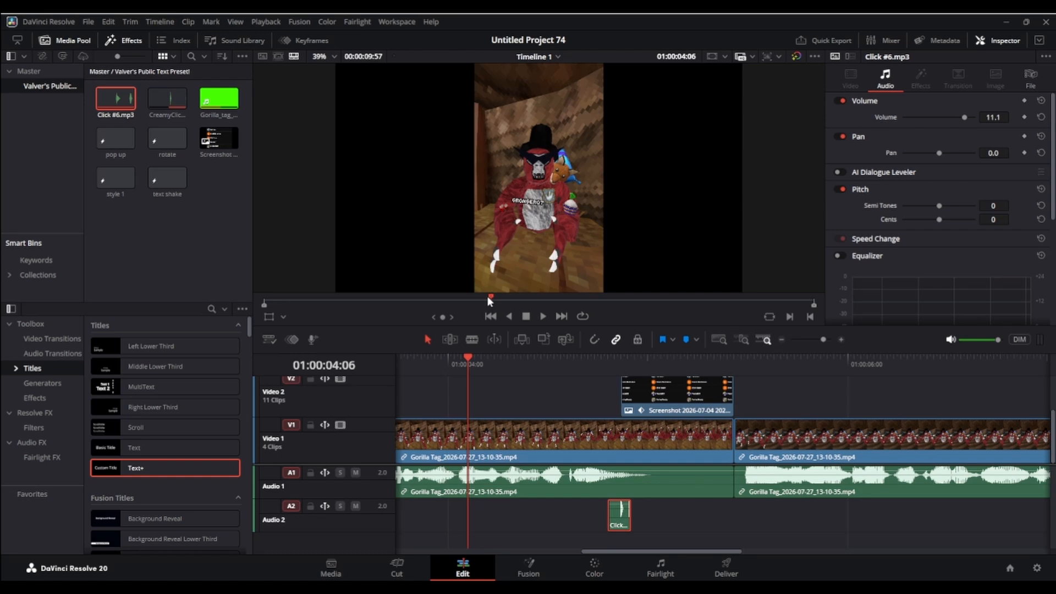
Try the Coin Ding.wav sound on a new Audio 3 track around the start of the Gorilla Tag logo overlay.
drag(487, 296, 598, 314)
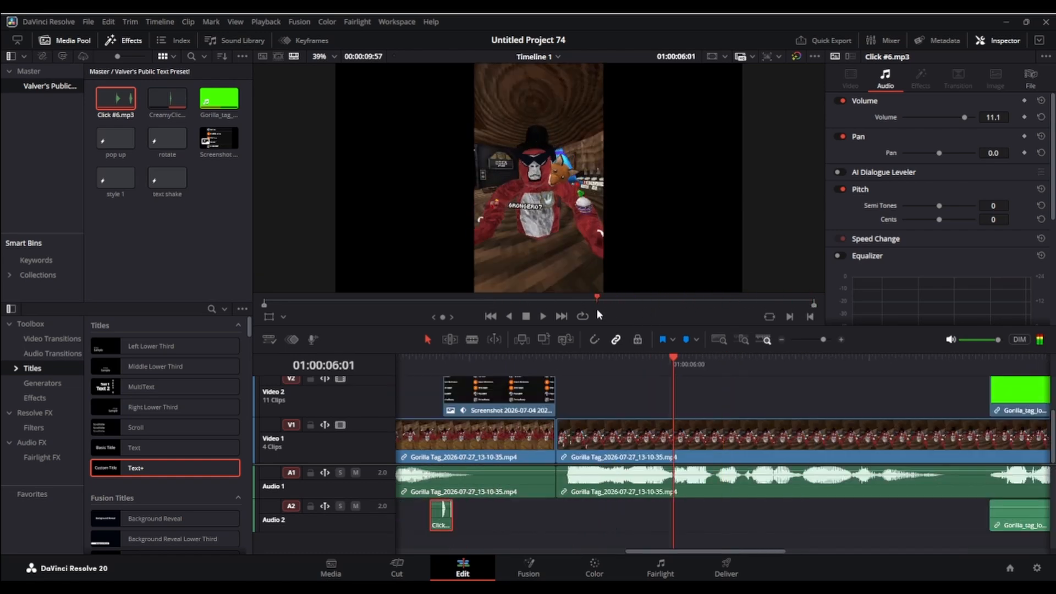
drag(672, 364, 771, 415)
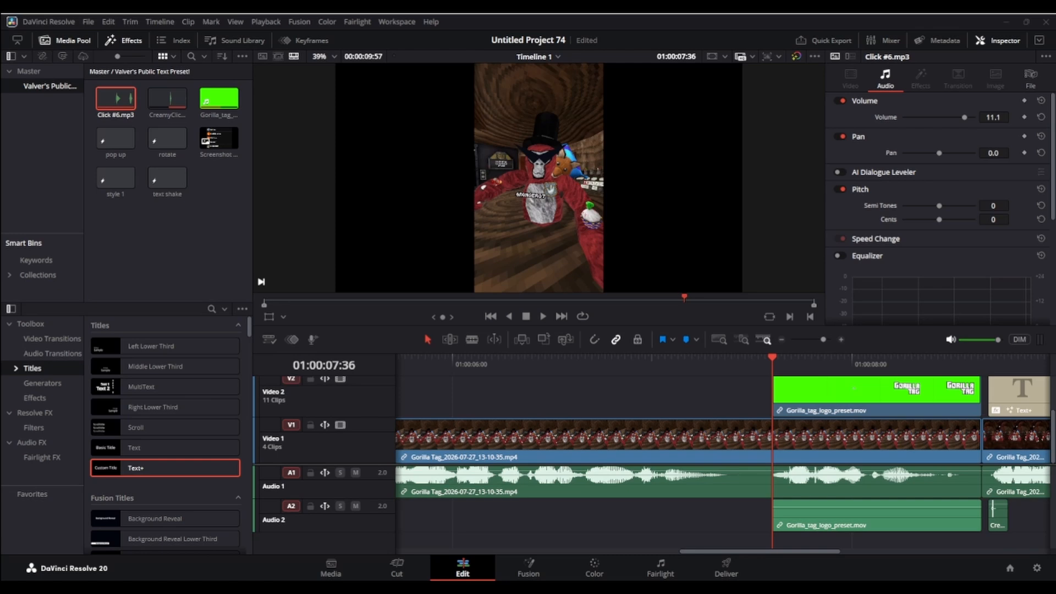
drag(1051, 514, 765, 532)
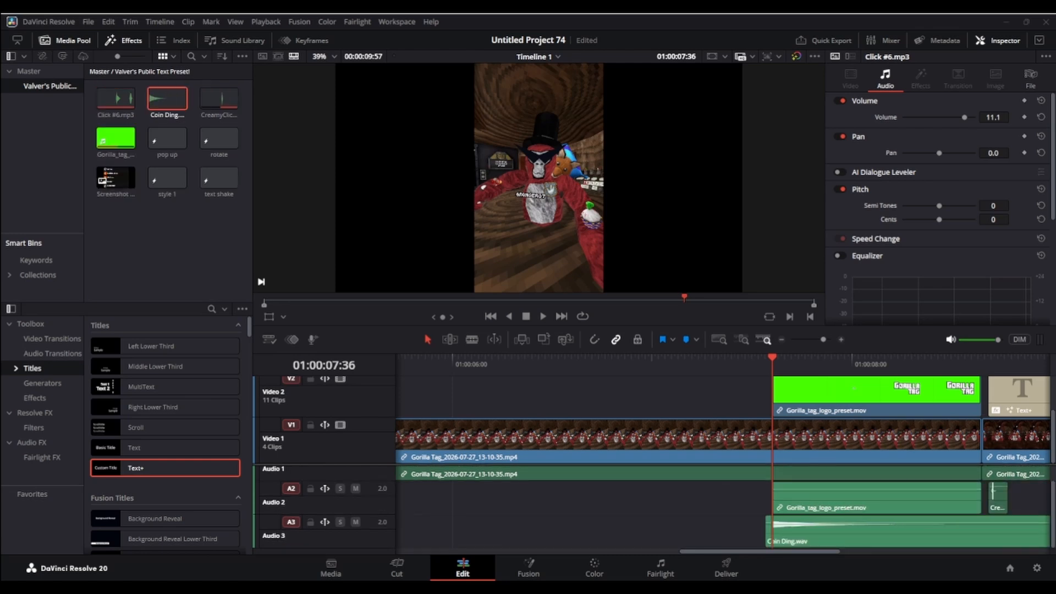
key(space)
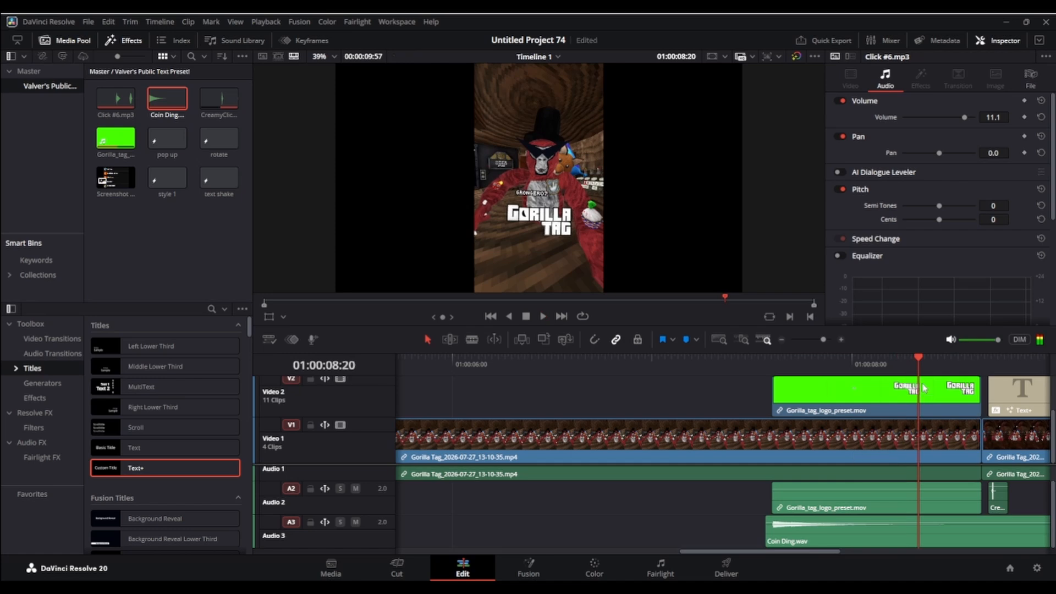
drag(919, 387, 841, 400)
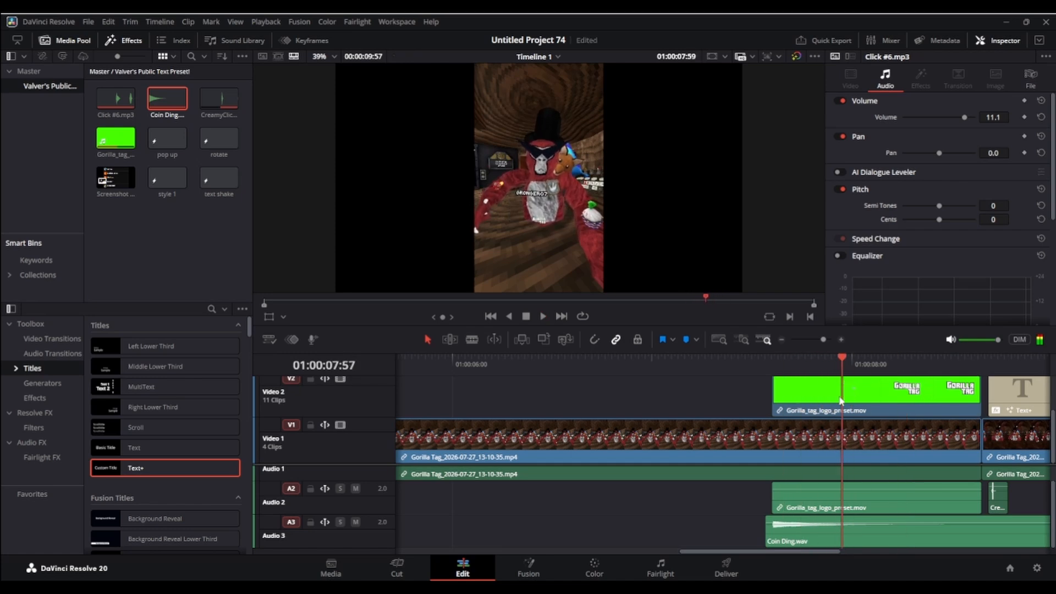
Move Coin Ding.wav later to match the logo's appearance and cut off its part beyond about 01:00:08:38.
drag(840, 544, 910, 530)
key(space)
click(993, 362)
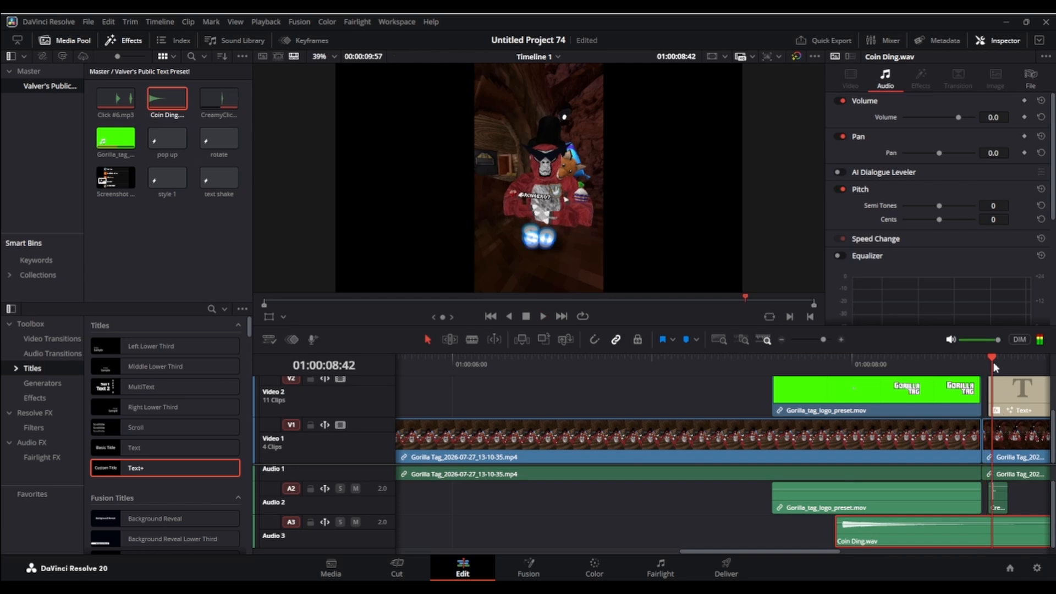
mouse_move(993, 362)
mouse_down()
mouse_move(780, 427)
mouse_move(1006, 358)
mouse_move(977, 362)
mouse_up()
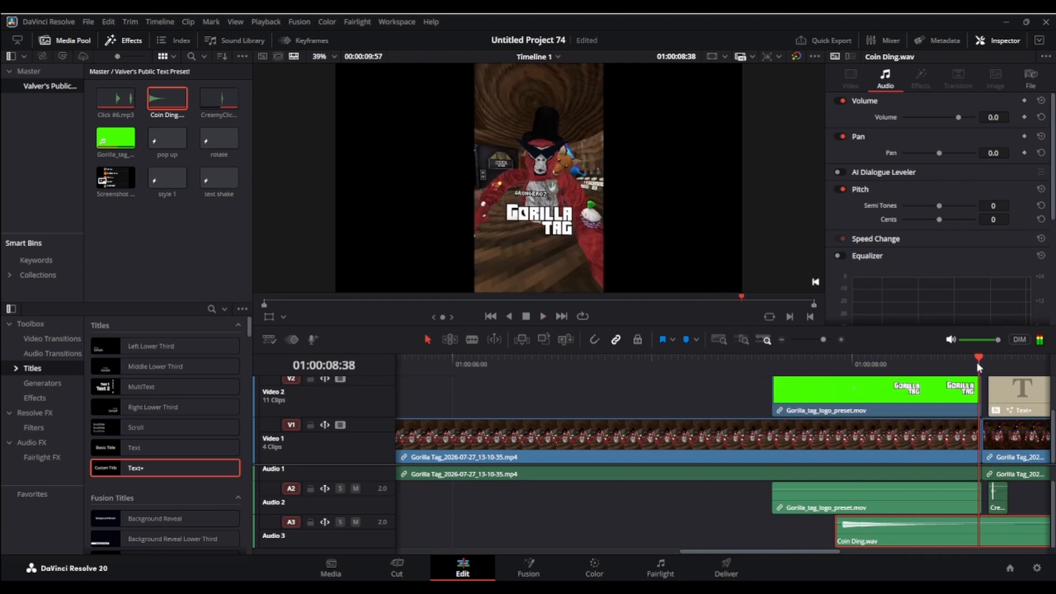
key(ctrl+b)
click(1000, 532)
key(Delete)
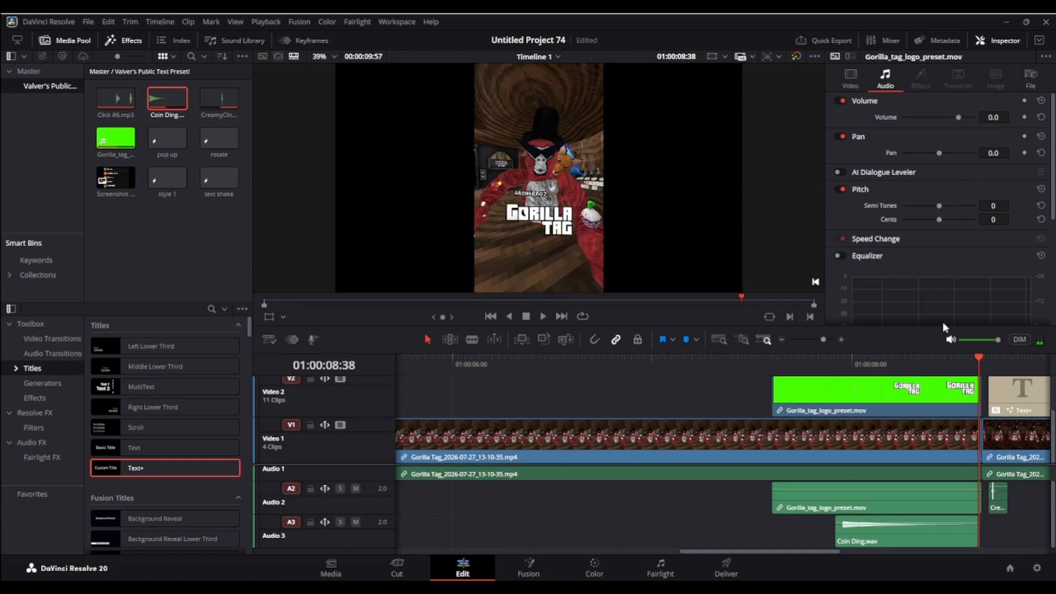
Play back the logo with the coin sound, delete Coin Ding.wav from Audio 3, and save the project.
drag(975, 361, 737, 404)
key(space)
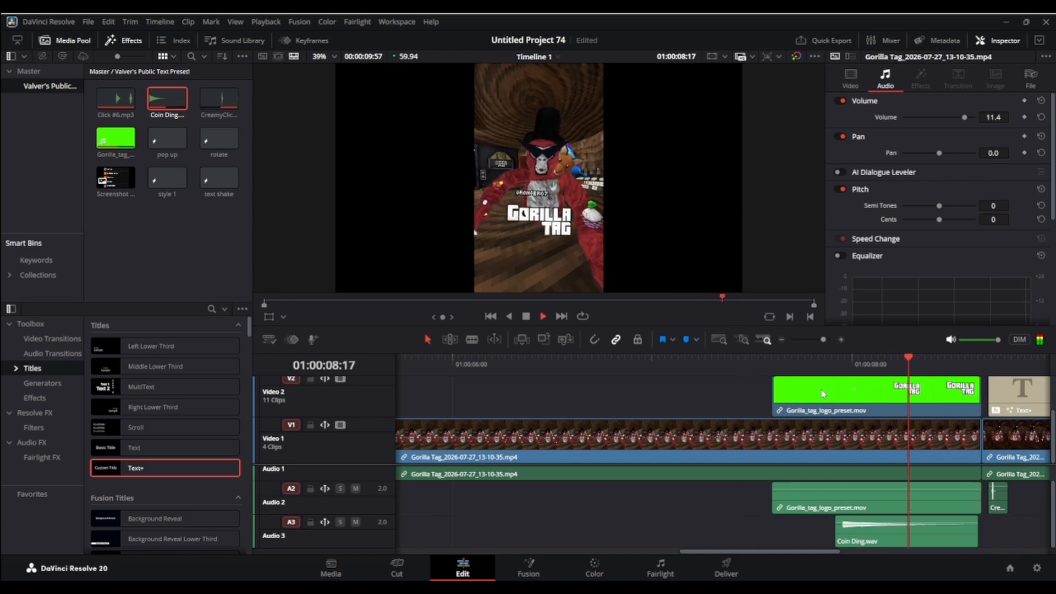
key(space)
click(922, 530)
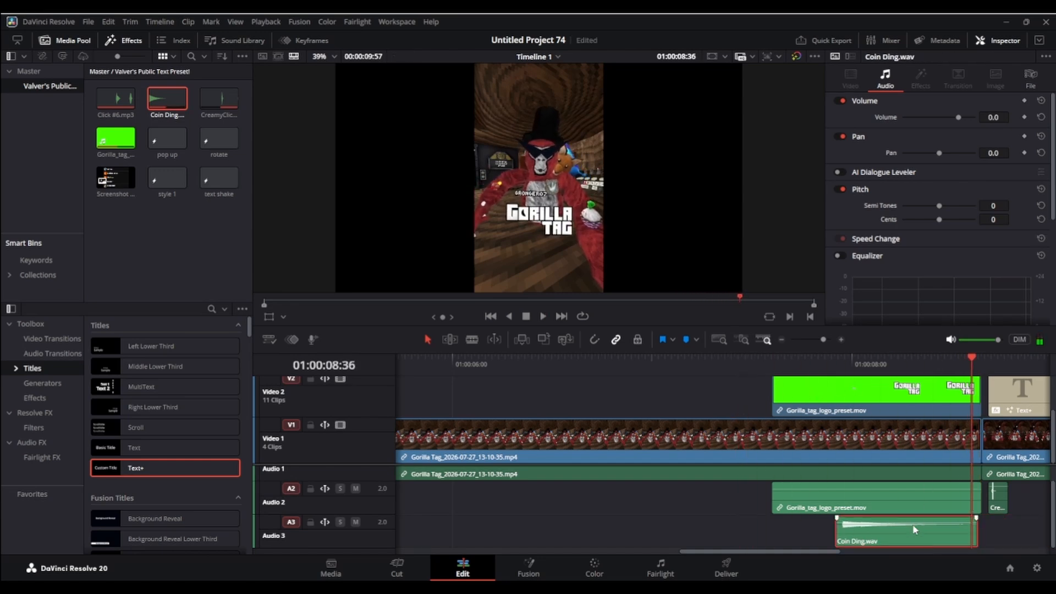
key(Delete)
key(ctrl+s)
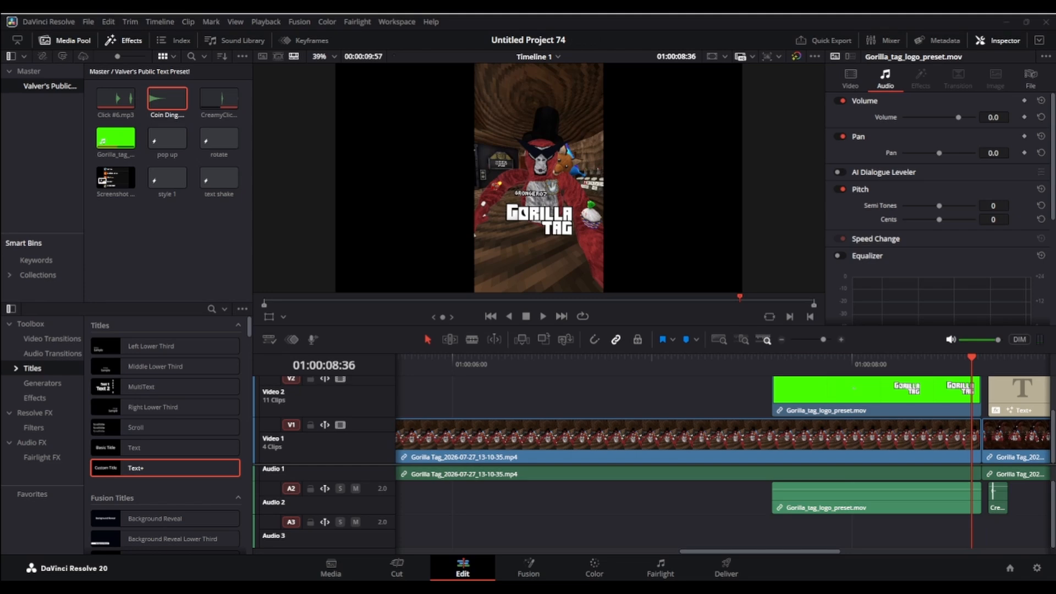
Add Mason Intro.mp3 to Audio 3 at the start of the logo overlay and play it back.
drag(0, 473, 793, 535)
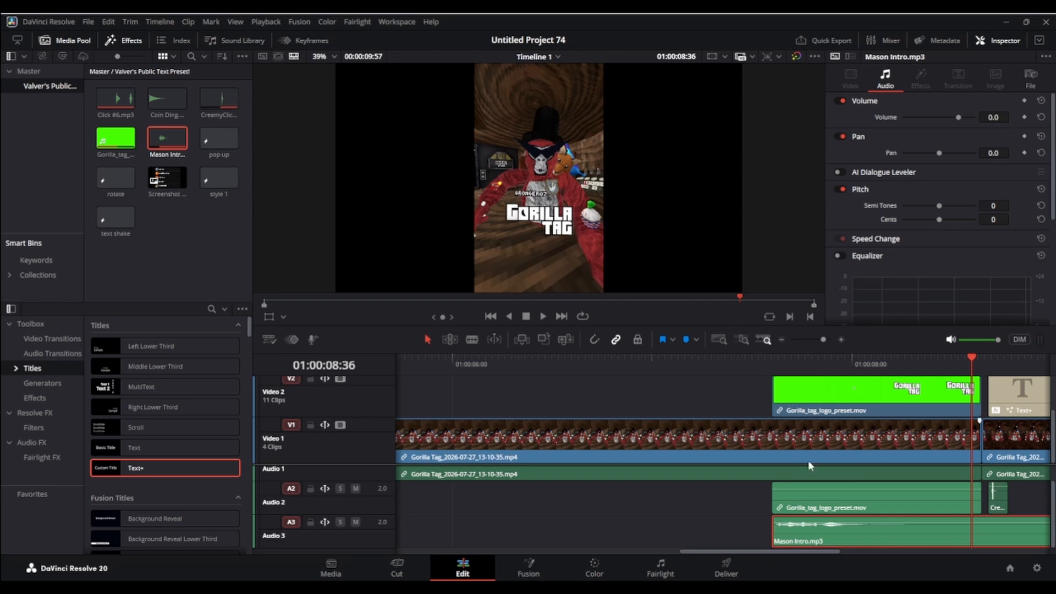
drag(969, 357, 671, 420)
key(space)
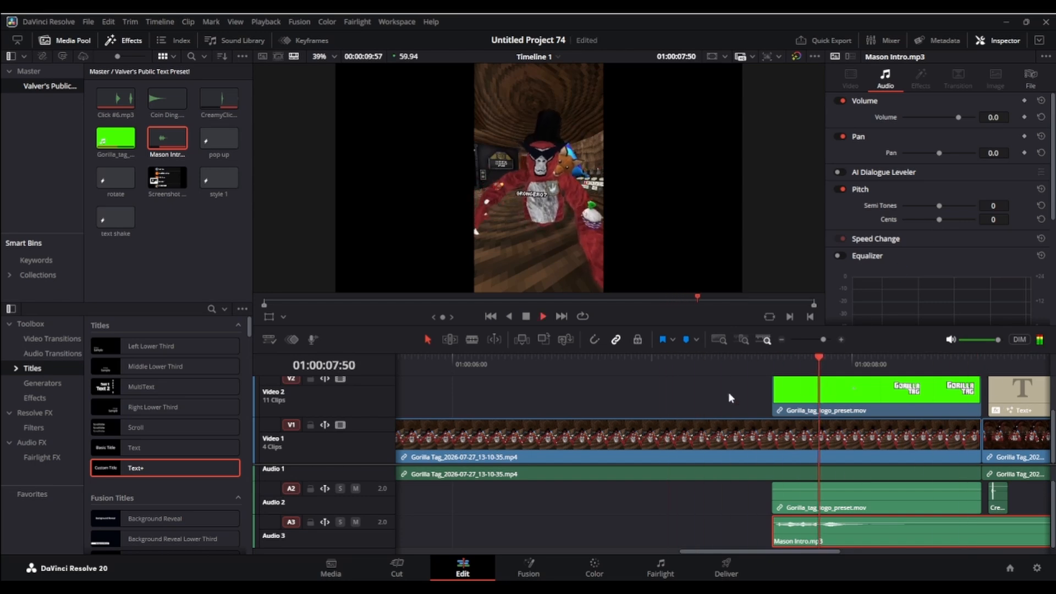
key(space)
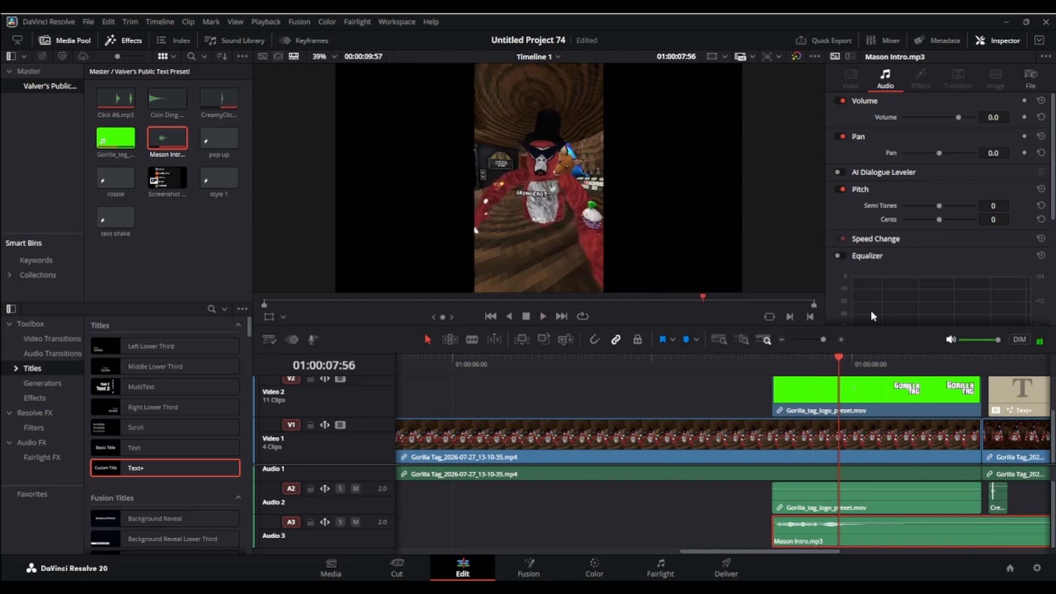
Set the Mason Intro.mp3 clip's volume to 1.0 and play the logo section again.
click(999, 117)
text(1)
key(Return)
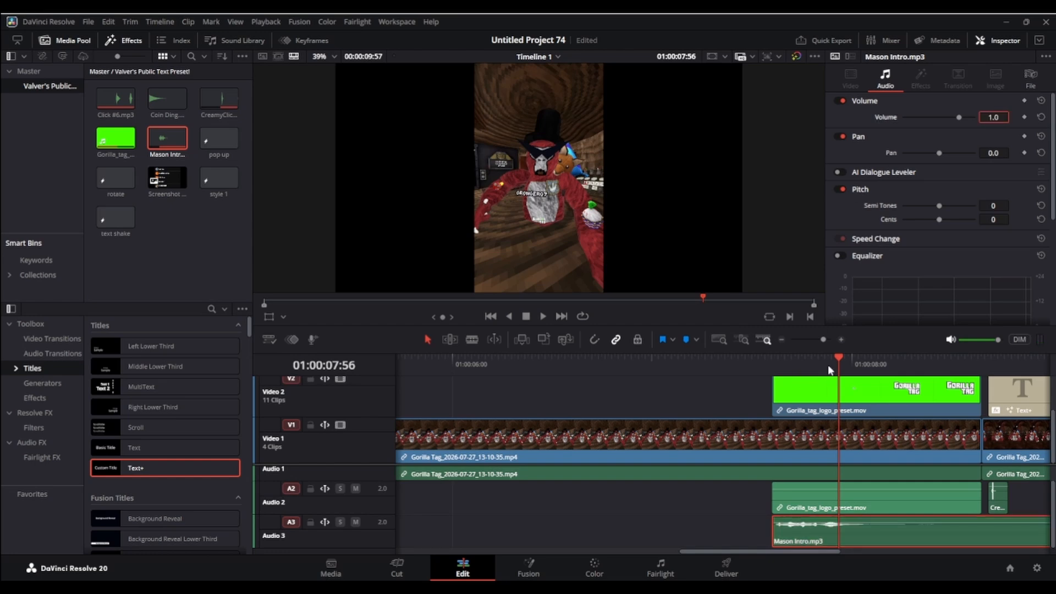
drag(847, 360, 748, 408)
key(space)
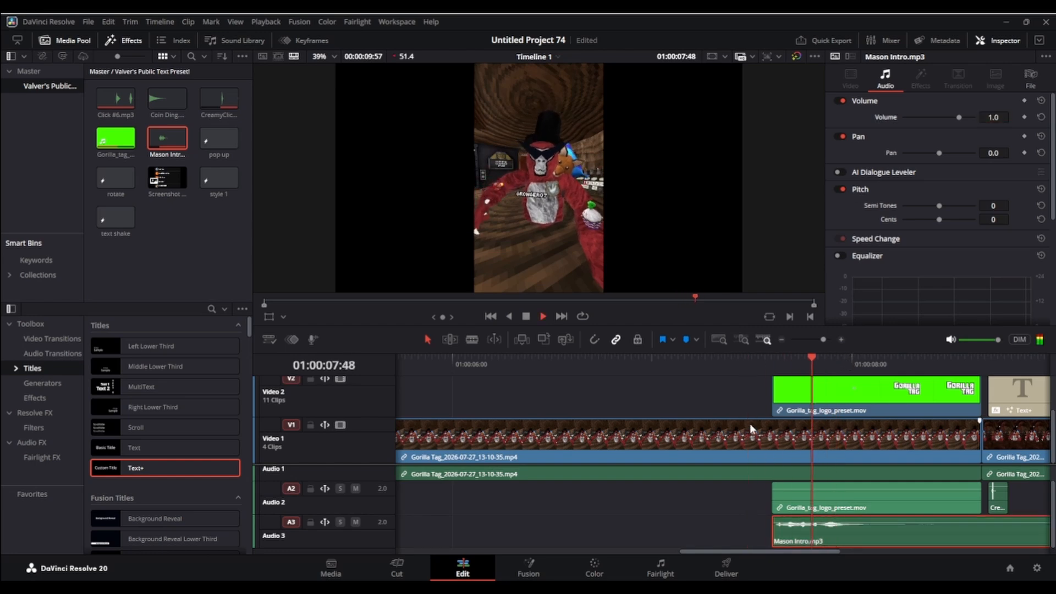
Move Mason Intro.mp3 later to match the logo's appearance, and cut off the excess beyond 01:00:08:38.
drag(792, 364, 819, 377)
drag(840, 527, 885, 524)
key(space)
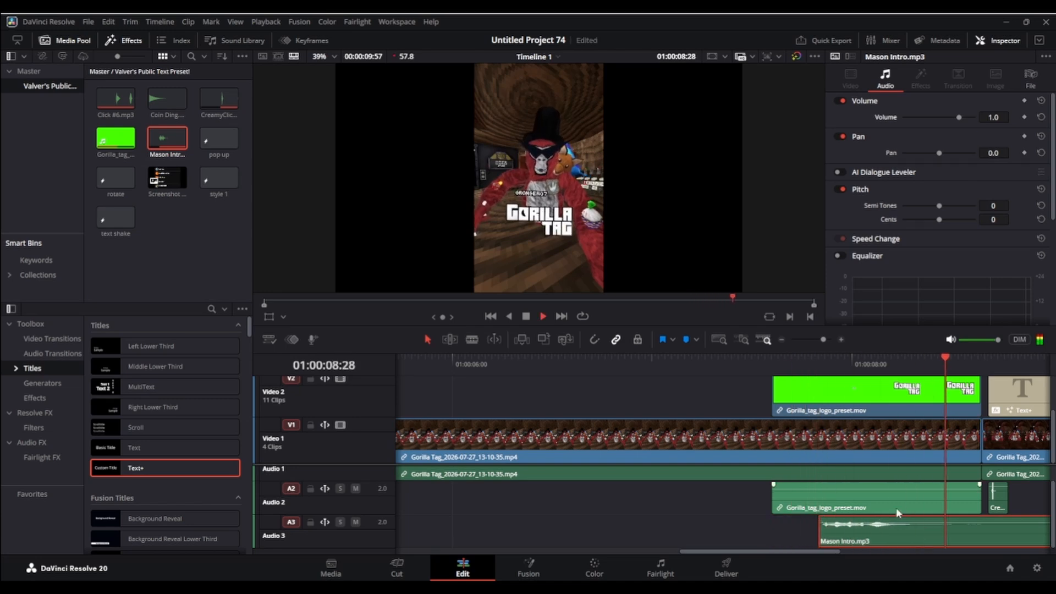
click(979, 364)
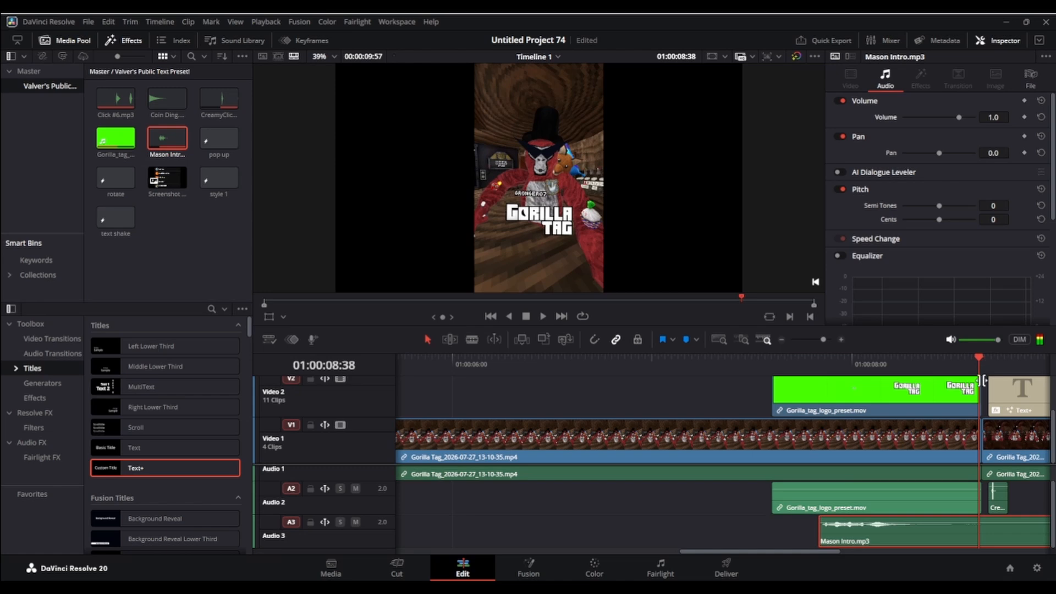
key(ctrl+b)
click(992, 527)
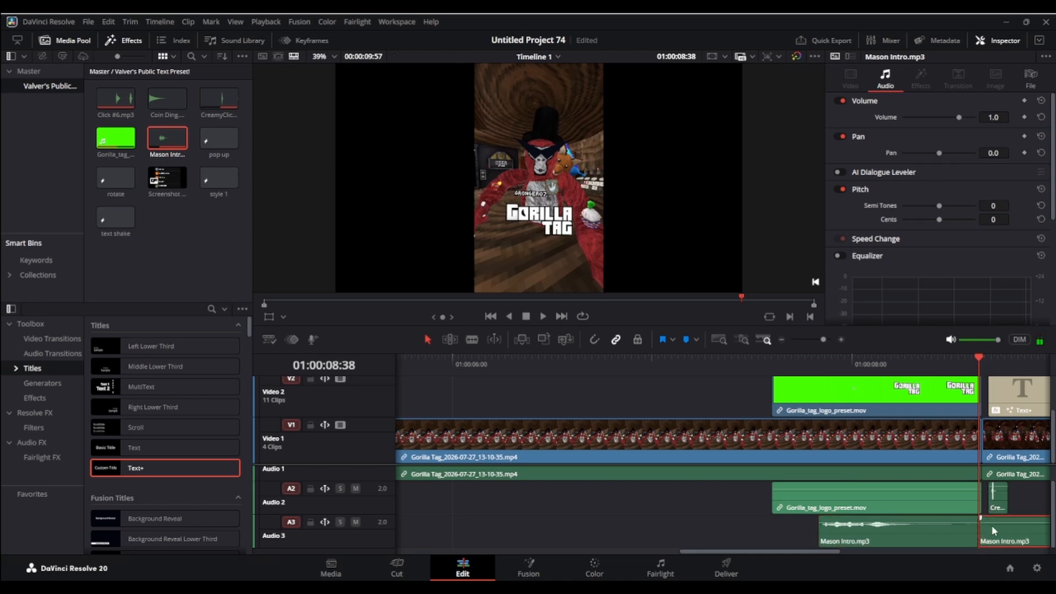
key(Delete)
Return to the beginning of the timeline, save the project, and play the edit from the start.
drag(976, 356, 340, 453)
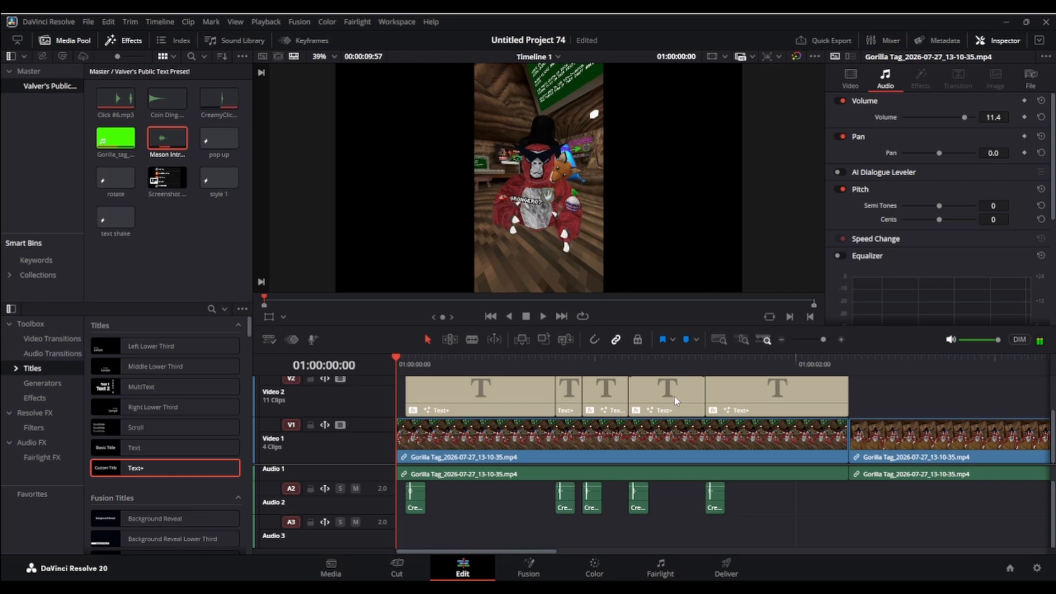
key(ctrl+s)
key(space)
Try shifting the Bubble_Beam.mp3 sound along Audio 3 below the opening captions, and undo the recent timeline edits.
drag(478, 532, 769, 531)
key(ctrl+z)
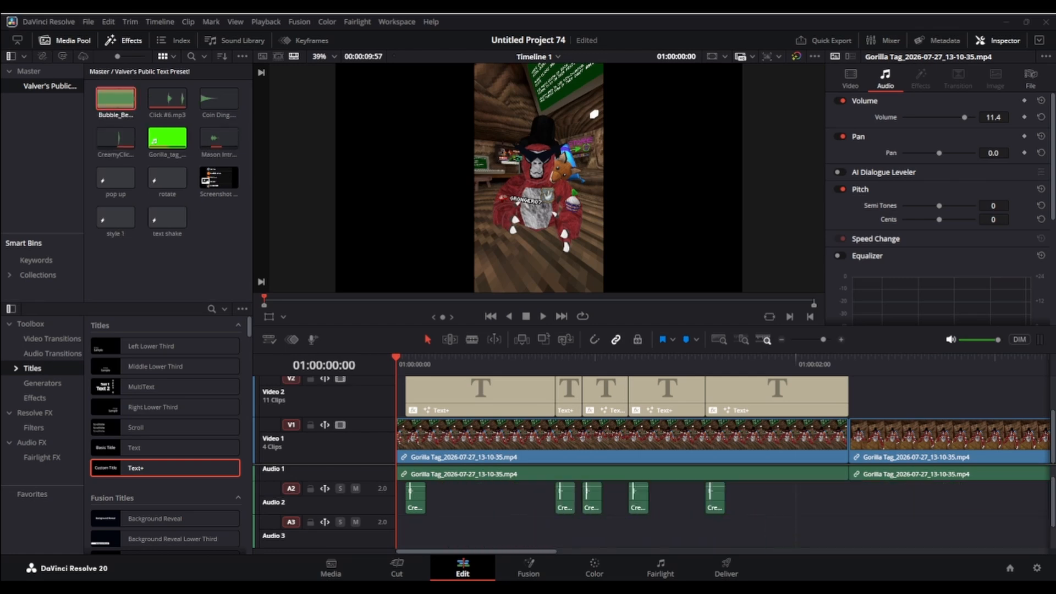
key(ctrl+z)
key(ctrl+z)
key(ctrl+z)
key(ctrl+z)
key(ctrl+z)
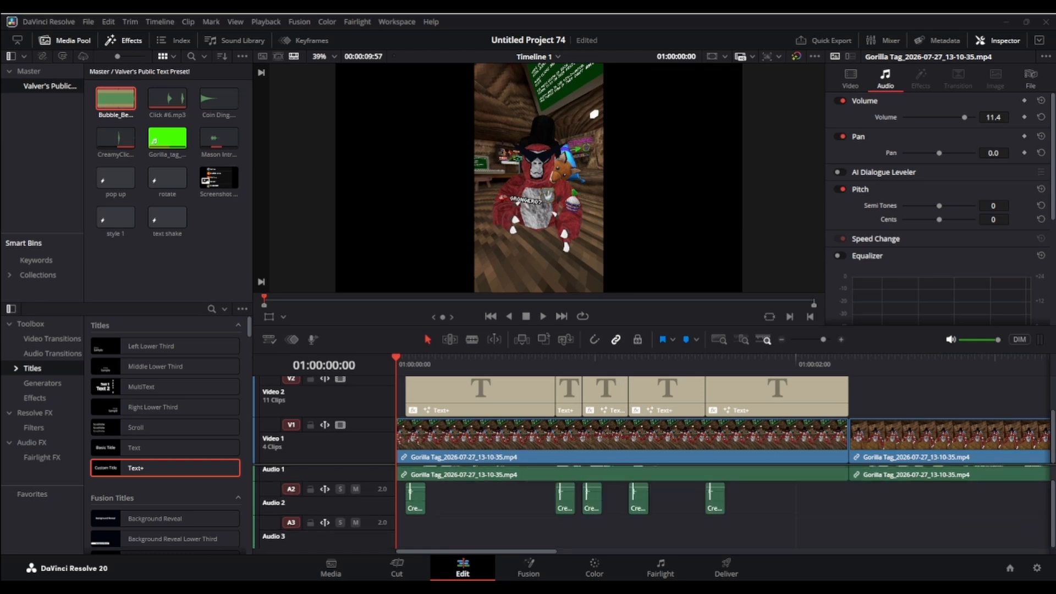
key(ctrl+shift+z)
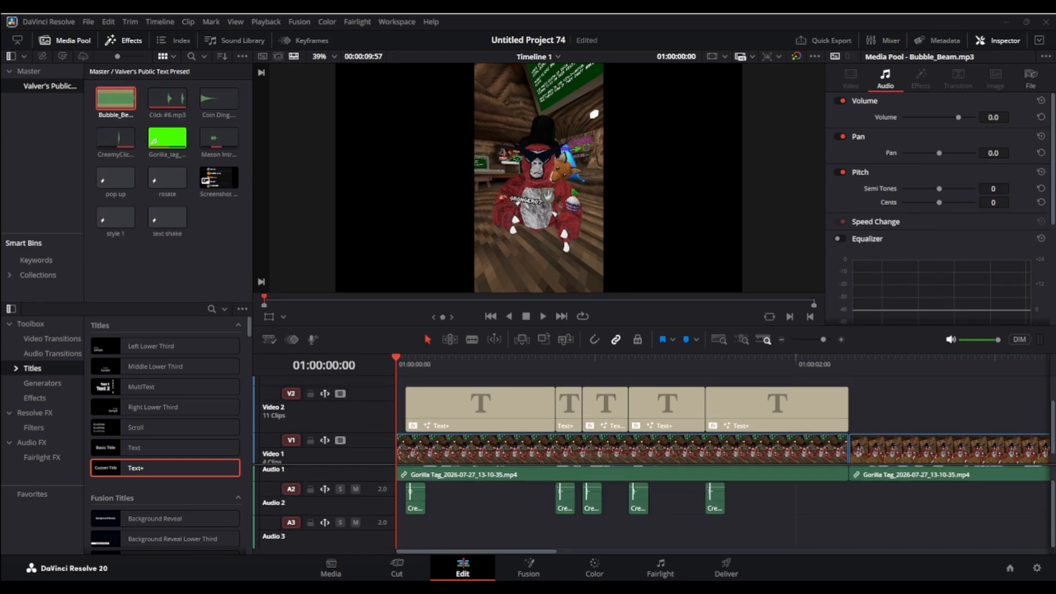
Duplicate the last opening CreamyClick.mp3 sound further along Audio 2, under the later part of the "Tutorial" caption.
click(718, 501)
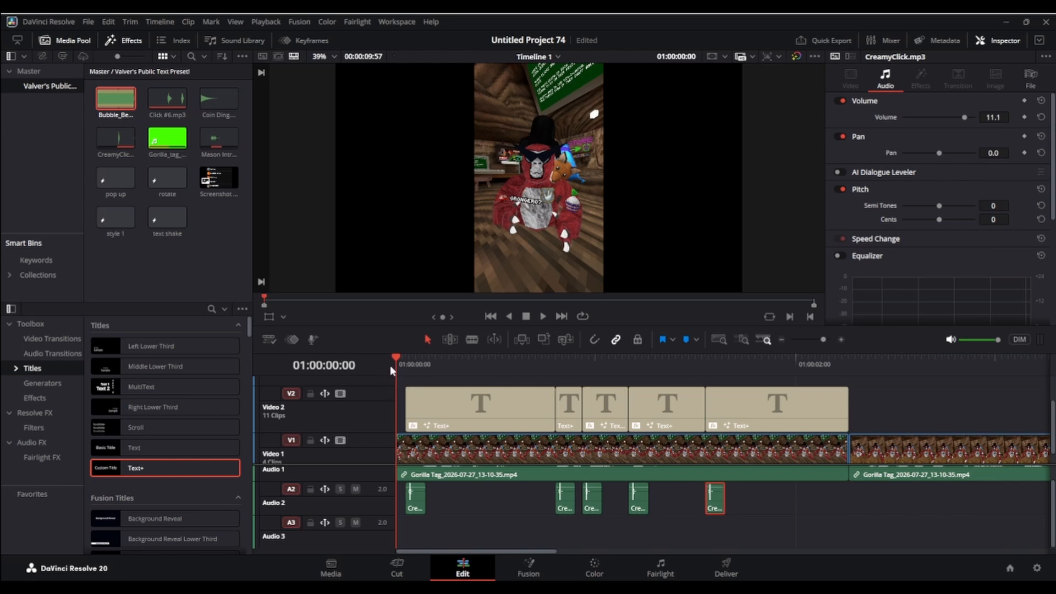
drag(391, 363, 759, 414)
key(ctrl+v)
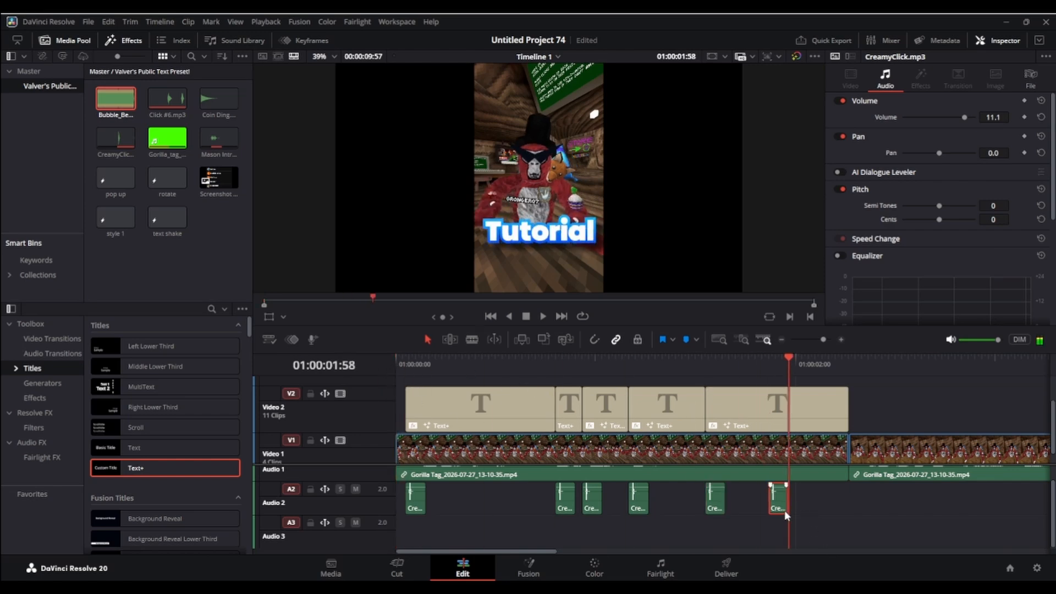
Place Bubble_Beam.mp3 on a new Audio 4 track near the end of the "Tutorial" caption, and delete the extra CreamyClick.mp3 duplicate.
drag(785, 513, 783, 545)
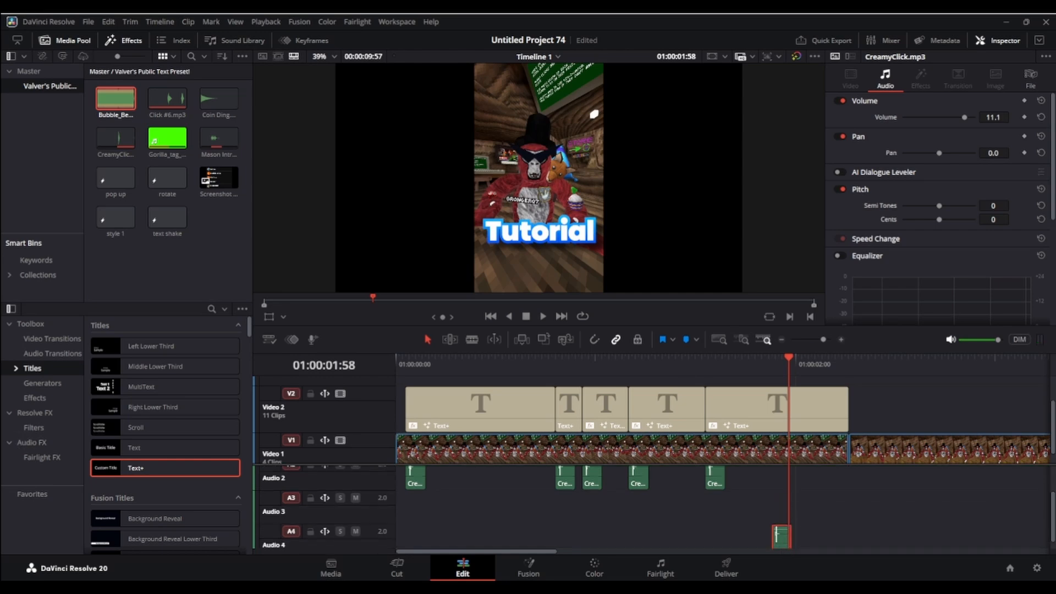
drag(115, 100, 850, 531)
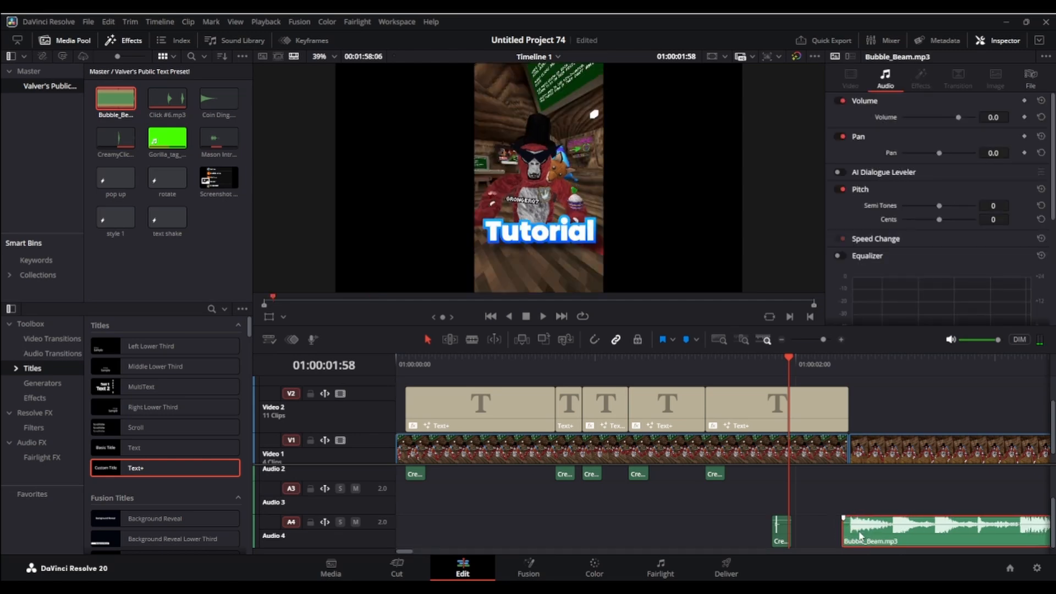
click(784, 530)
key(Delete)
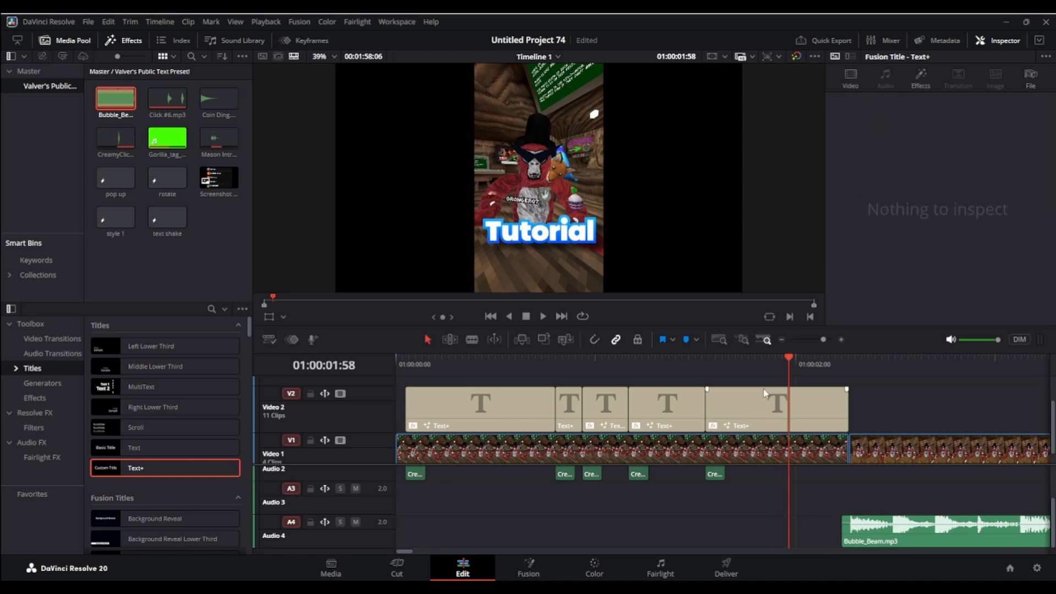
Lower the volume of Bubble_Beam.mp3 to -25.0 and add a short fade-in at its start.
drag(793, 371, 984, 431)
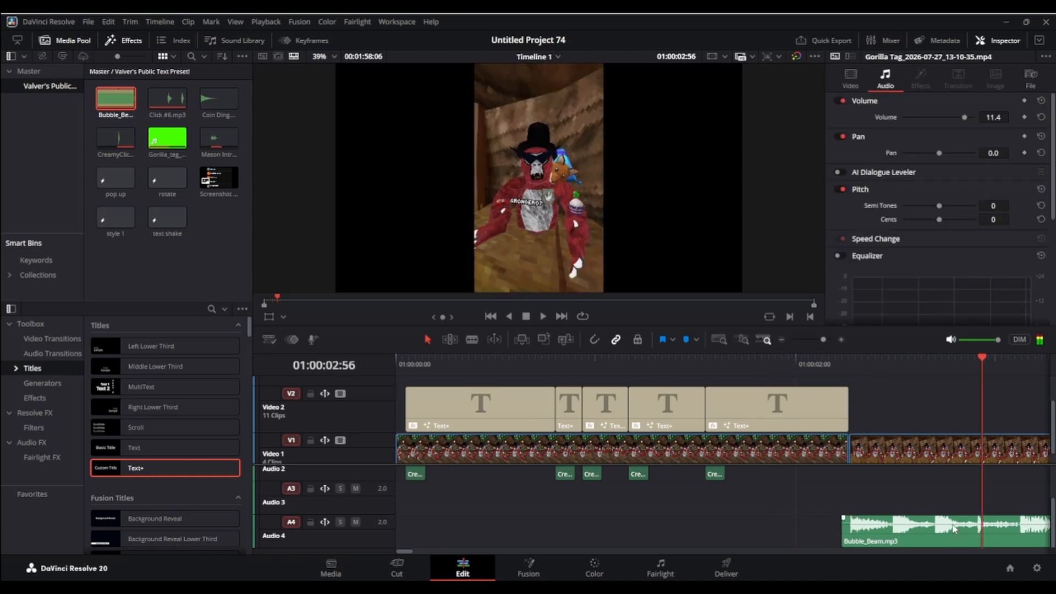
drag(954, 518, 948, 533)
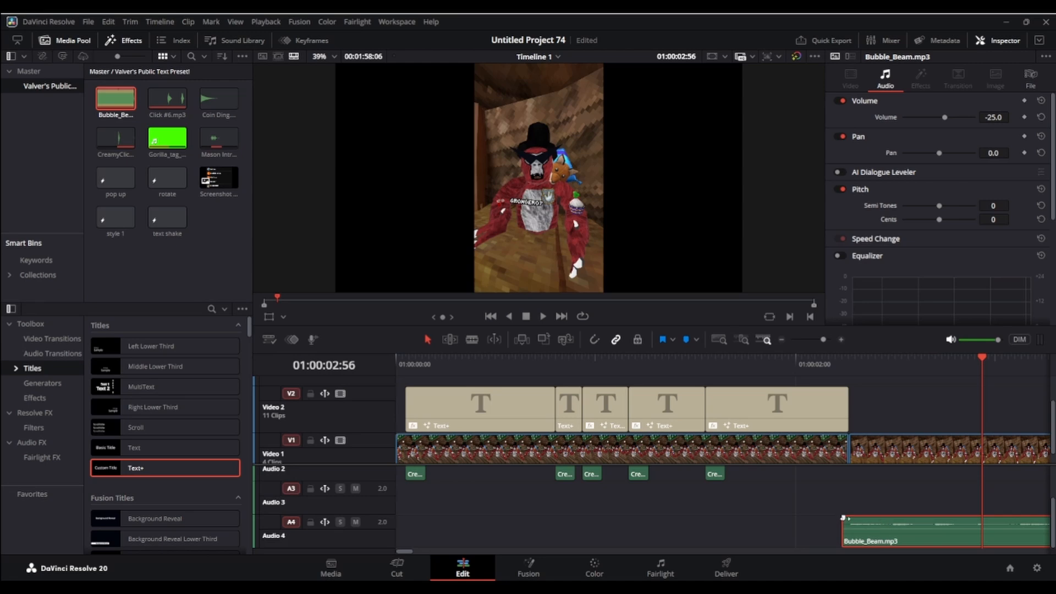
key(ctrl+s)
drag(842, 518, 863, 517)
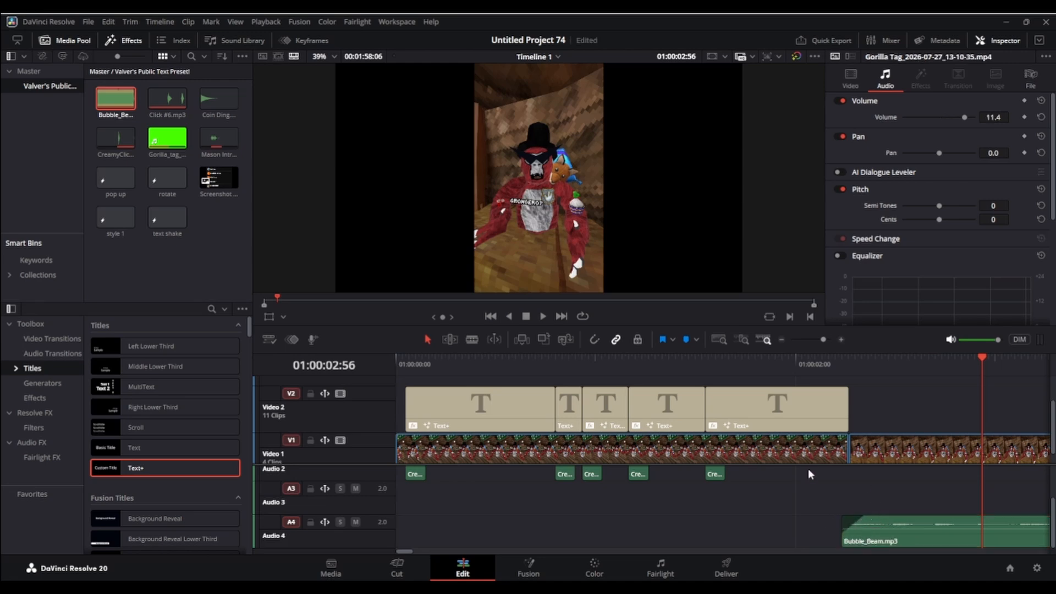
Cut Bubble_Beam.mp3 at the end of the video at 01:00:09:57, delete the excess, and add a short fade-out.
drag(988, 363, 823, 411)
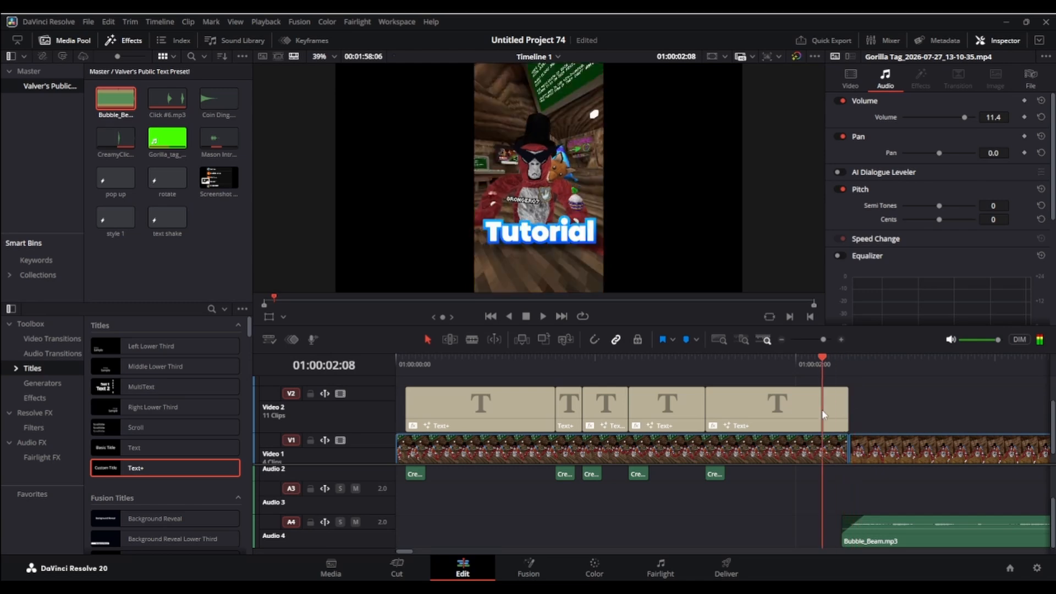
key(space)
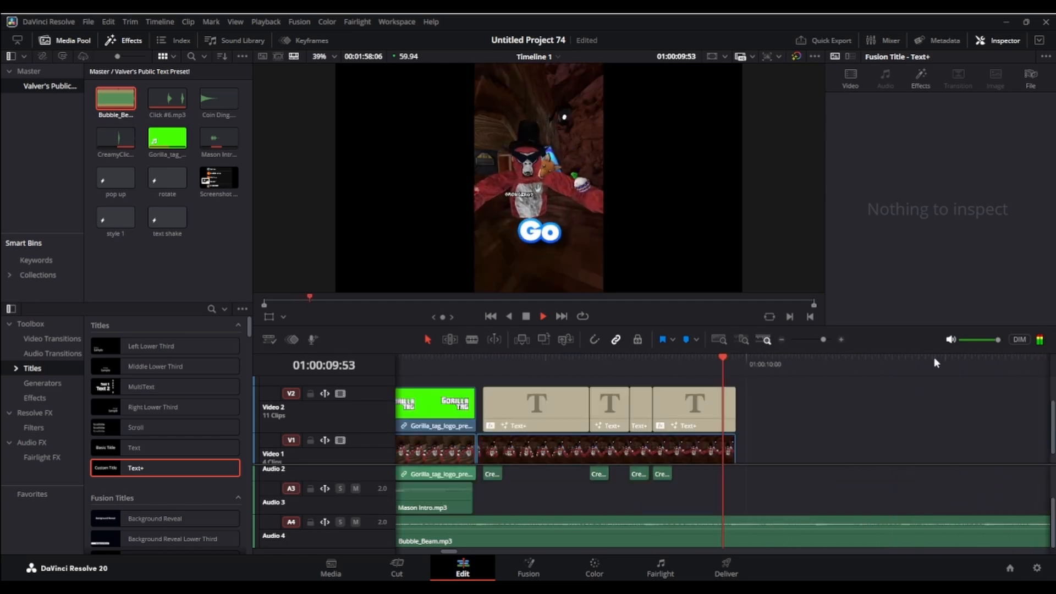
drag(727, 361, 734, 360)
click(807, 542)
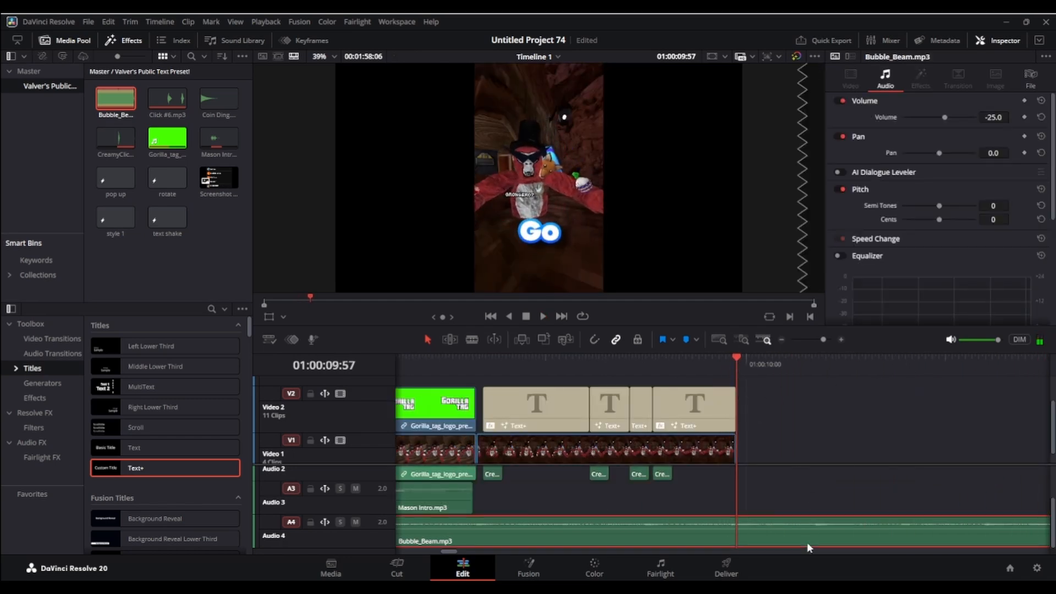
key(ctrl+b)
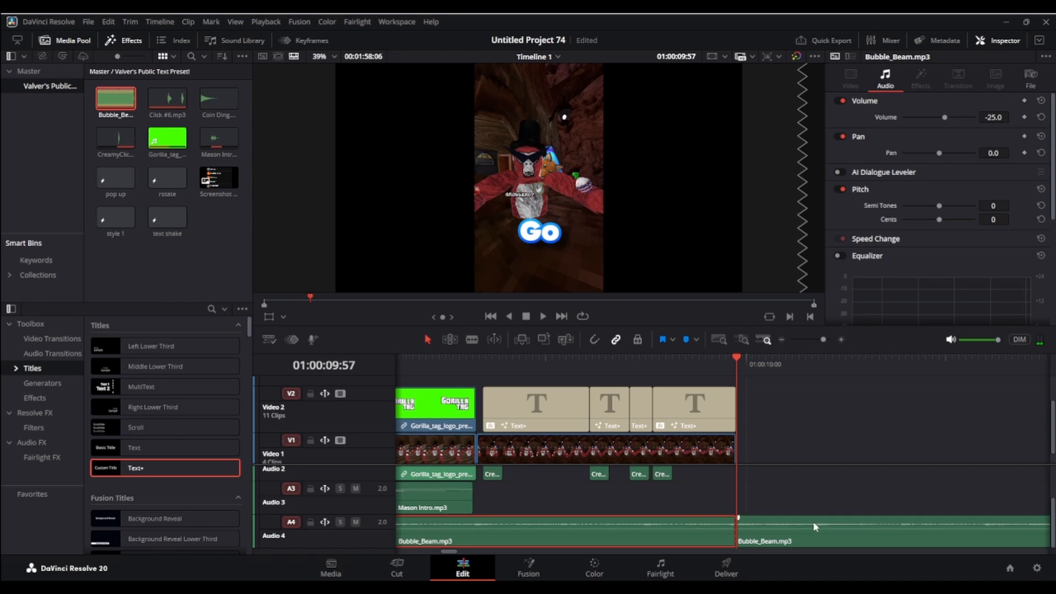
click(812, 521)
key(Delete)
drag(733, 518, 720, 518)
Play the whole edit from the beginning of the timeline to check the background music.
drag(640, 300, 259, 305)
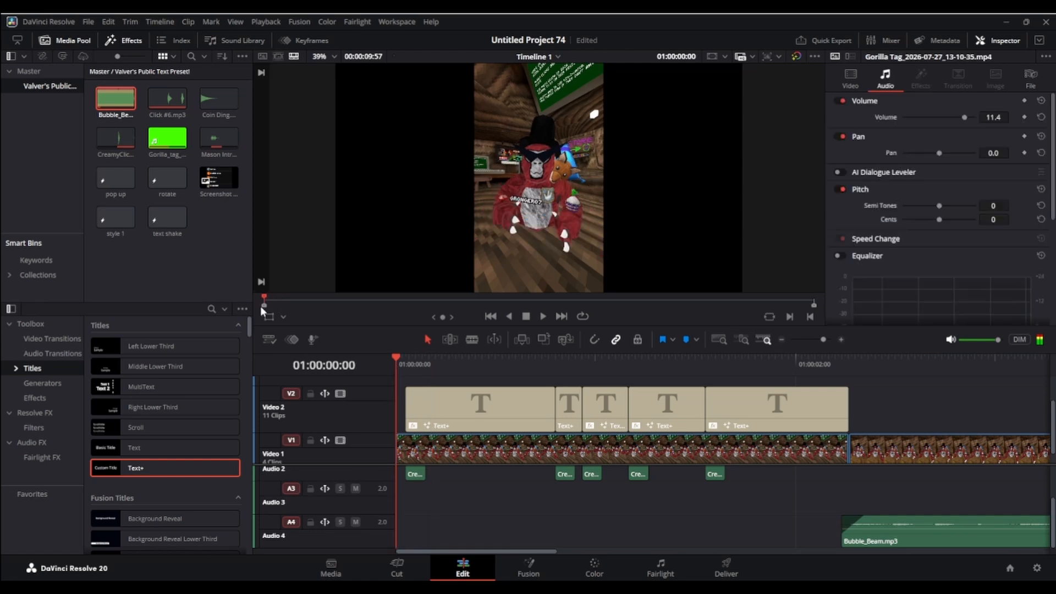
key(space)
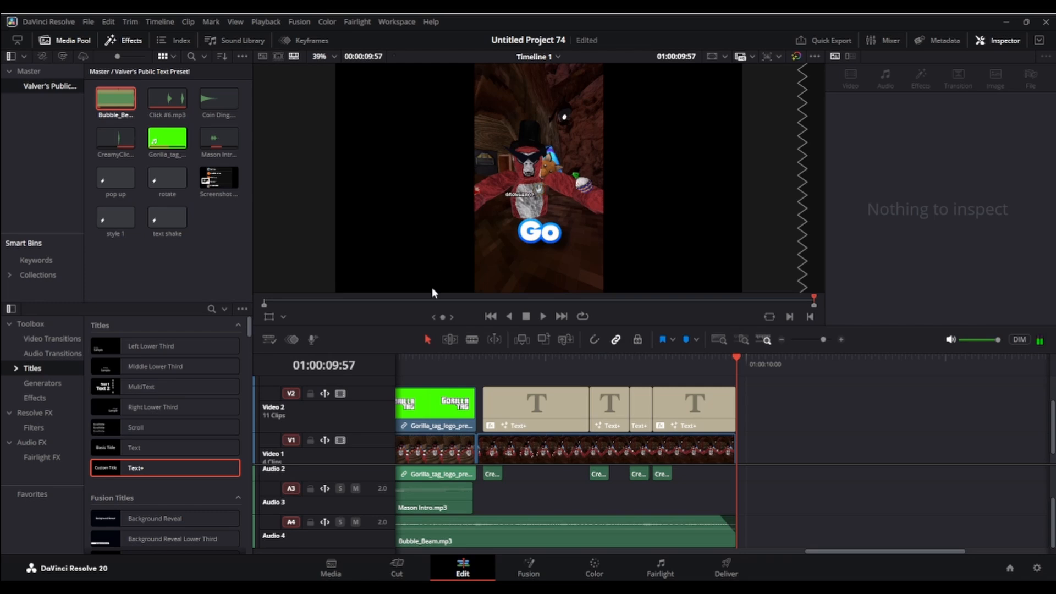
Look over the color grading workspace, and return to the edit at the beginning of the timeline.
click(598, 552)
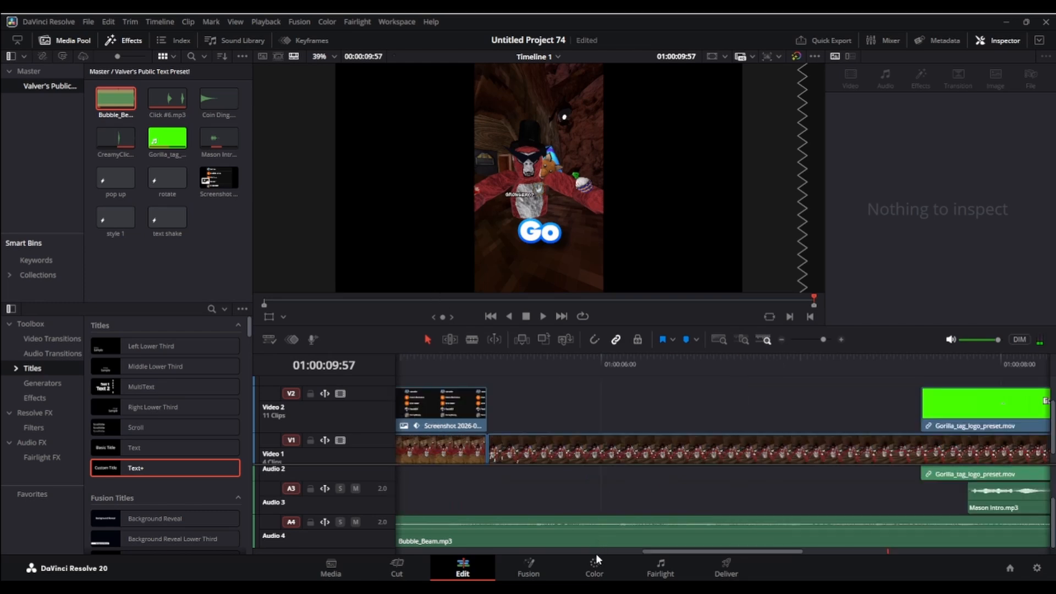
click(595, 564)
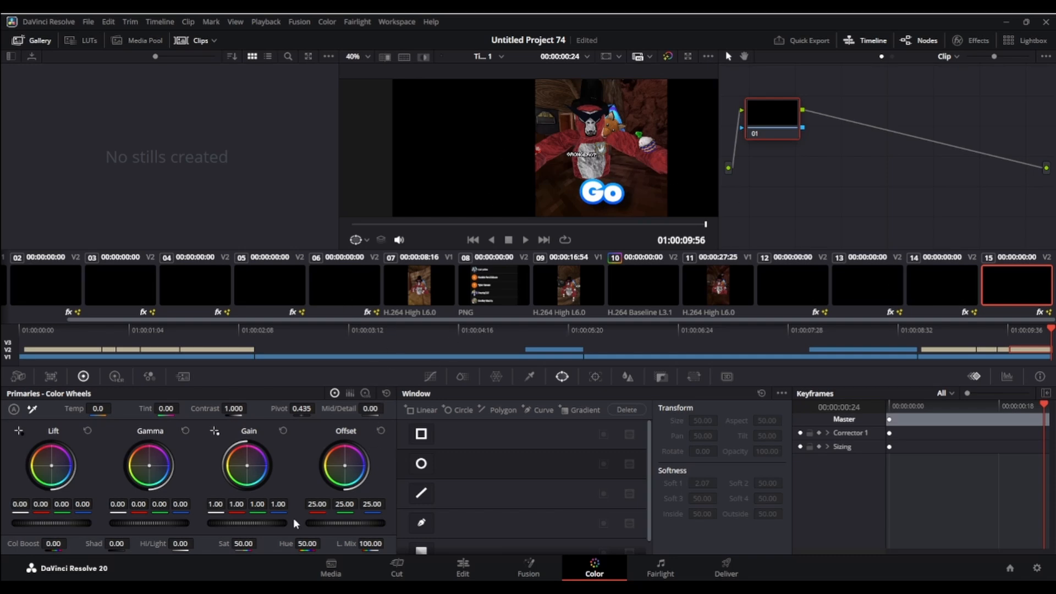
click(451, 572)
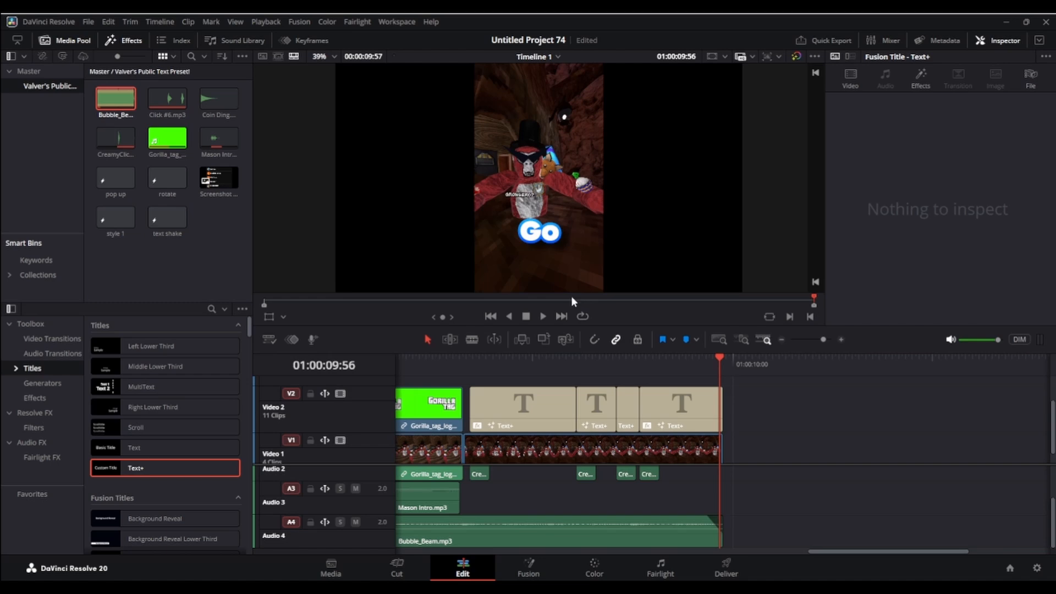
drag(571, 296, 254, 318)
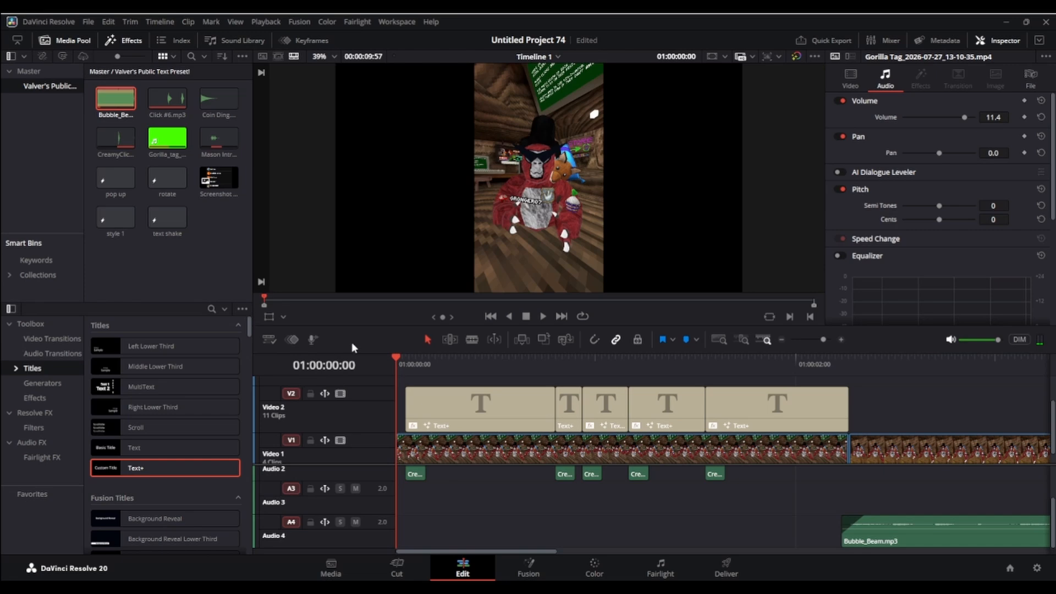
drag(394, 362, 368, 371)
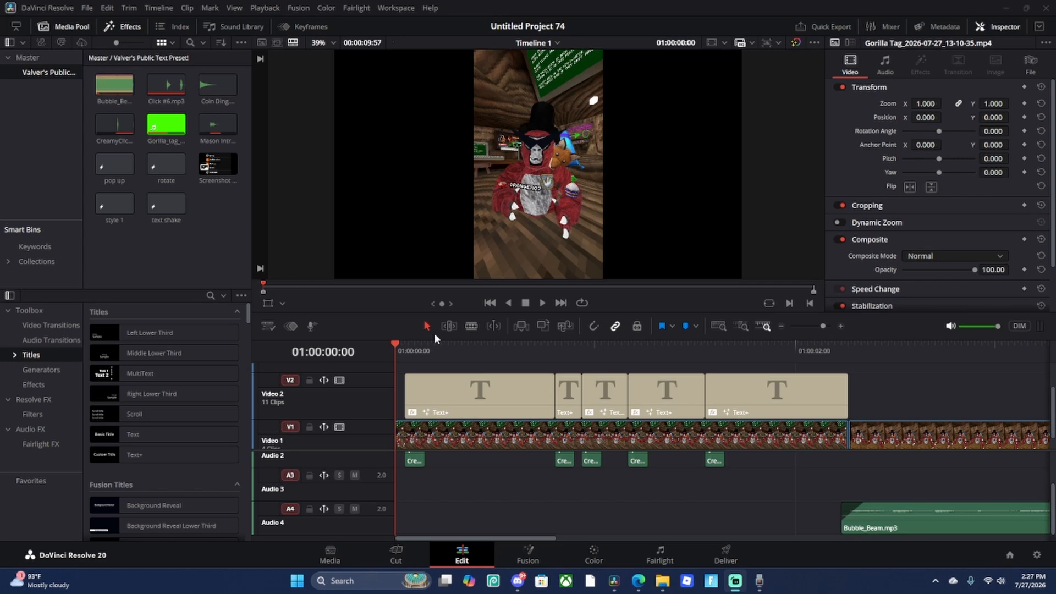
Quick-export Timeline 1 with the H.264 Master preset, and edit the file name in the save dialog.
click(833, 23)
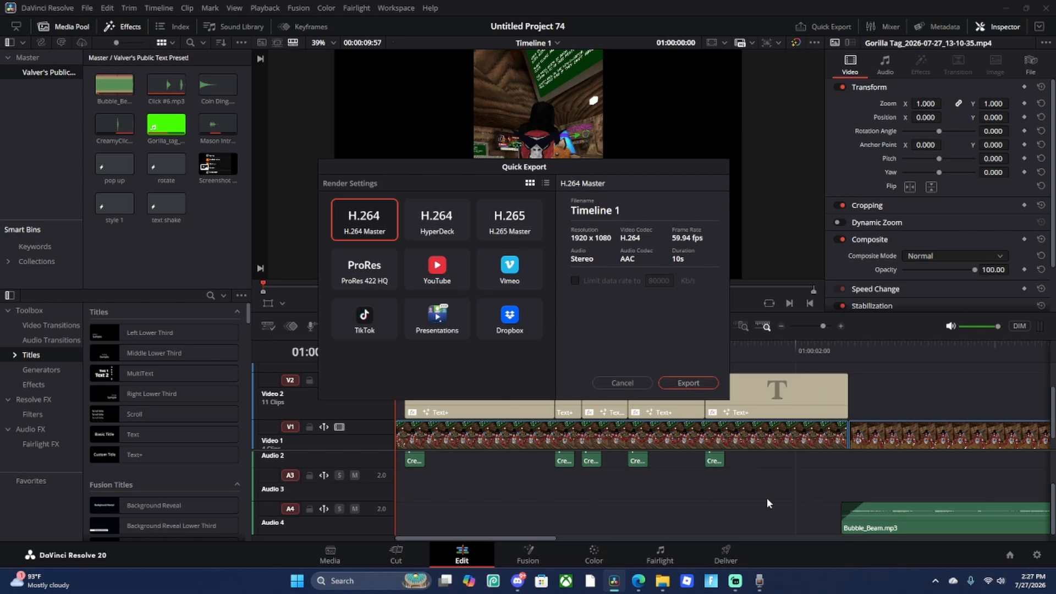
click(688, 382)
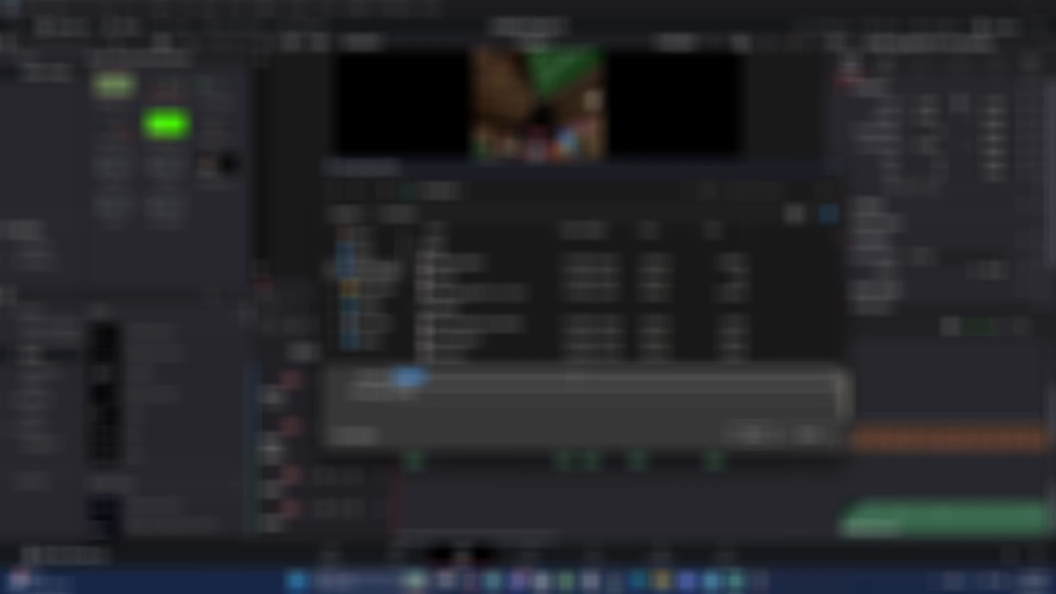
click(575, 377)
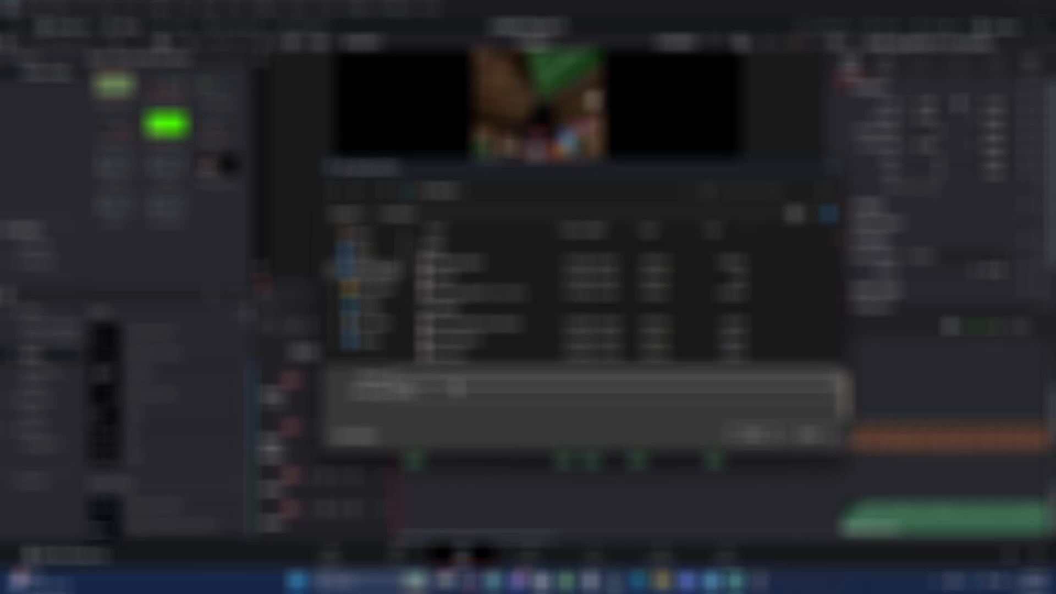
click(455, 389)
click(512, 468)
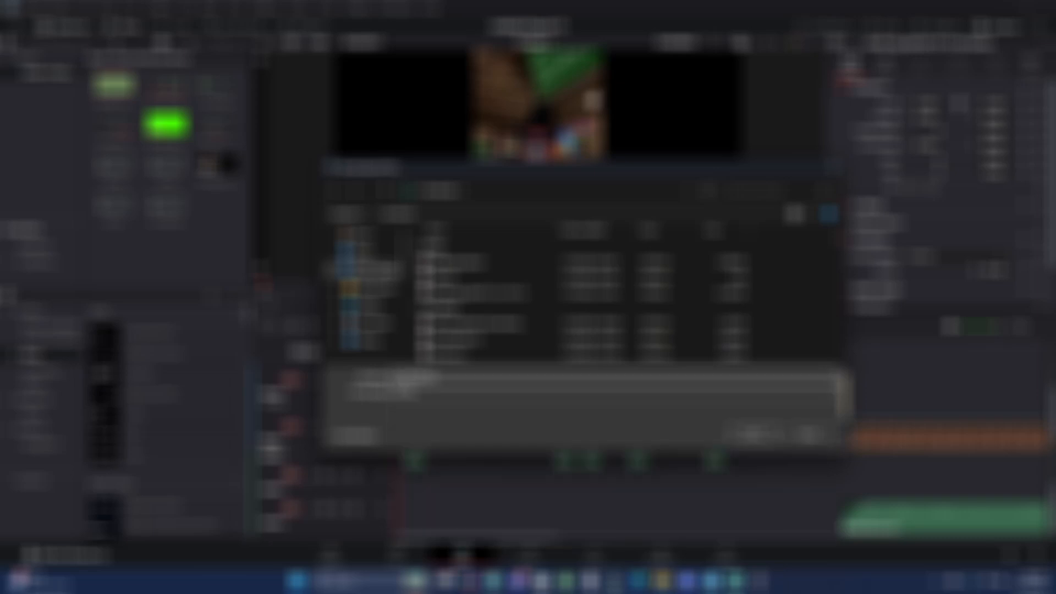